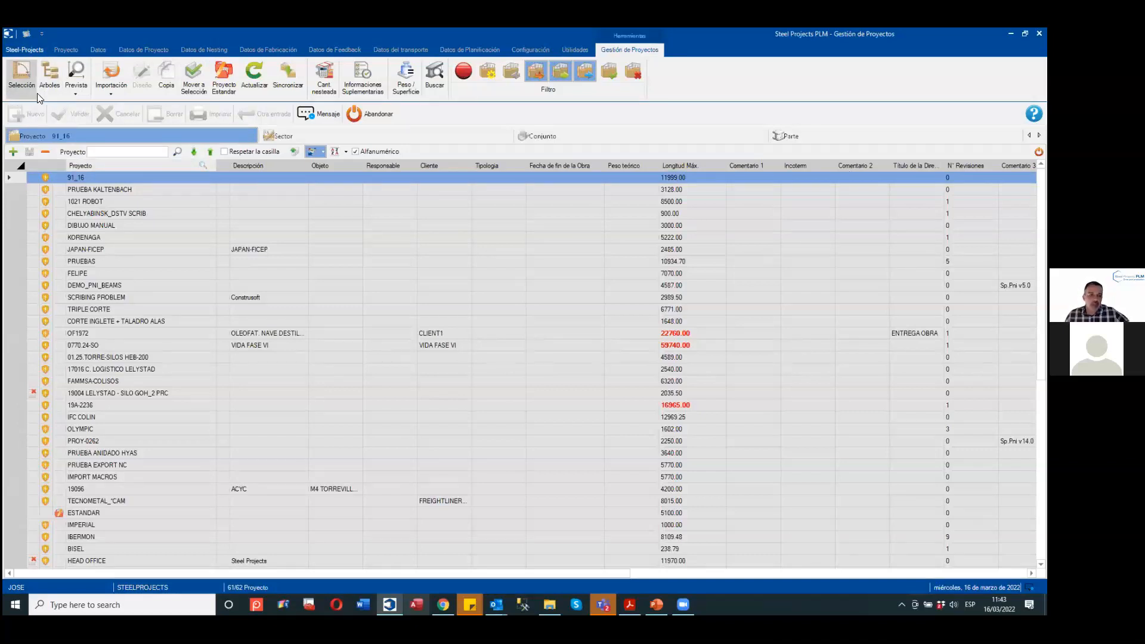
Show the selection panel, select the project FICEP OPEN HOUSE 2021 in the project list, and hide the panel again.
left_click(22, 76)
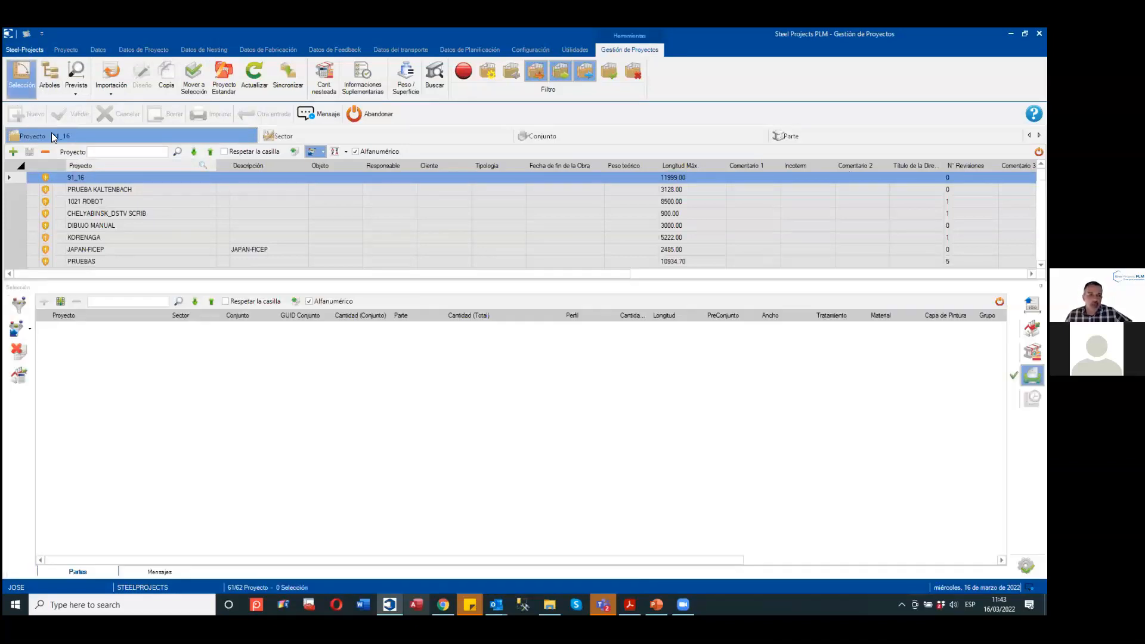
scroll(134, 225, "down", 15)
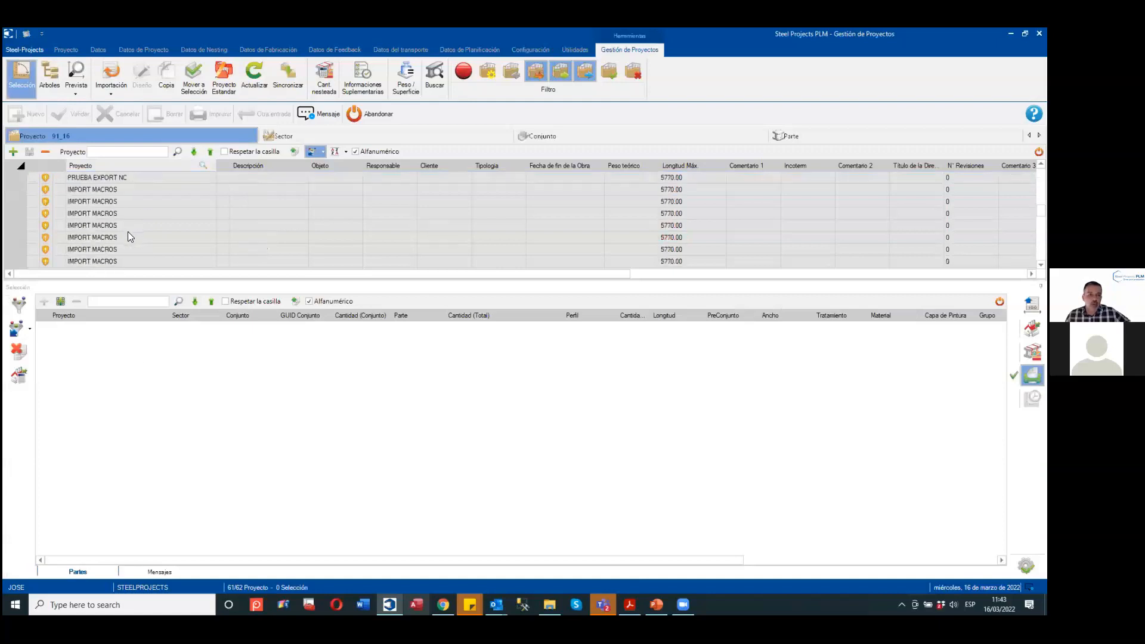
scroll(127, 236, "down", 1)
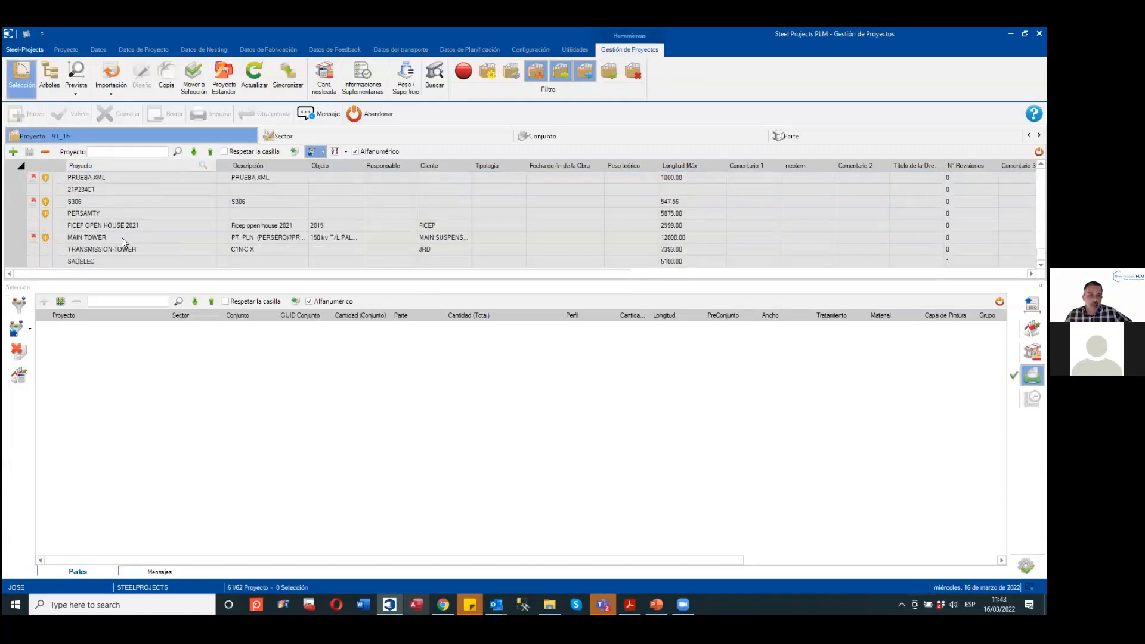
left_click(117, 225)
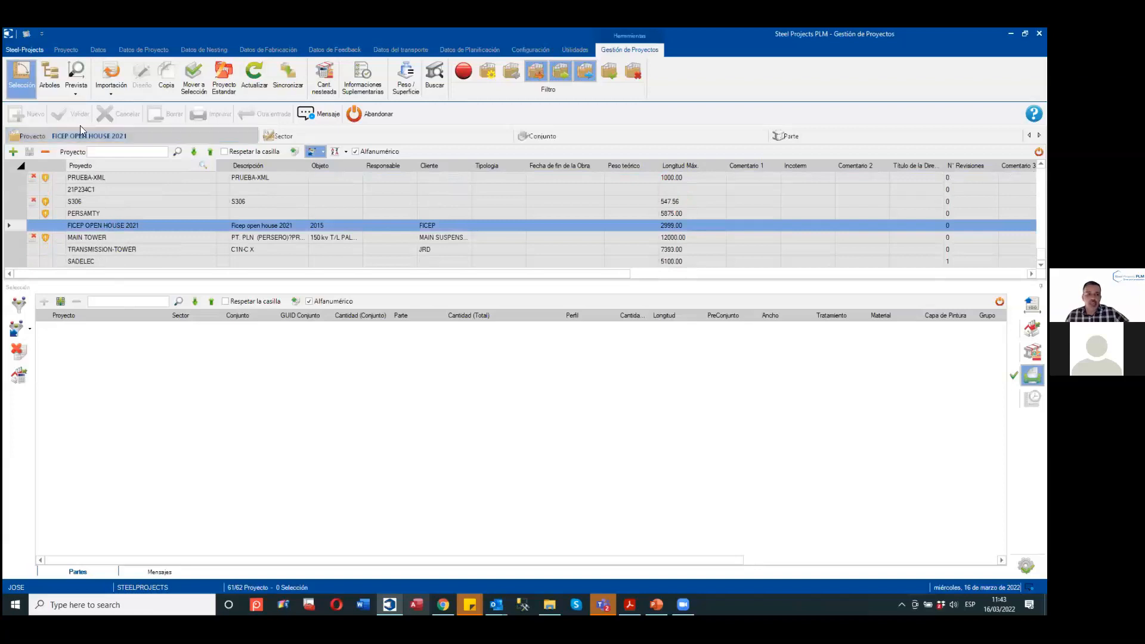
left_click(35, 89)
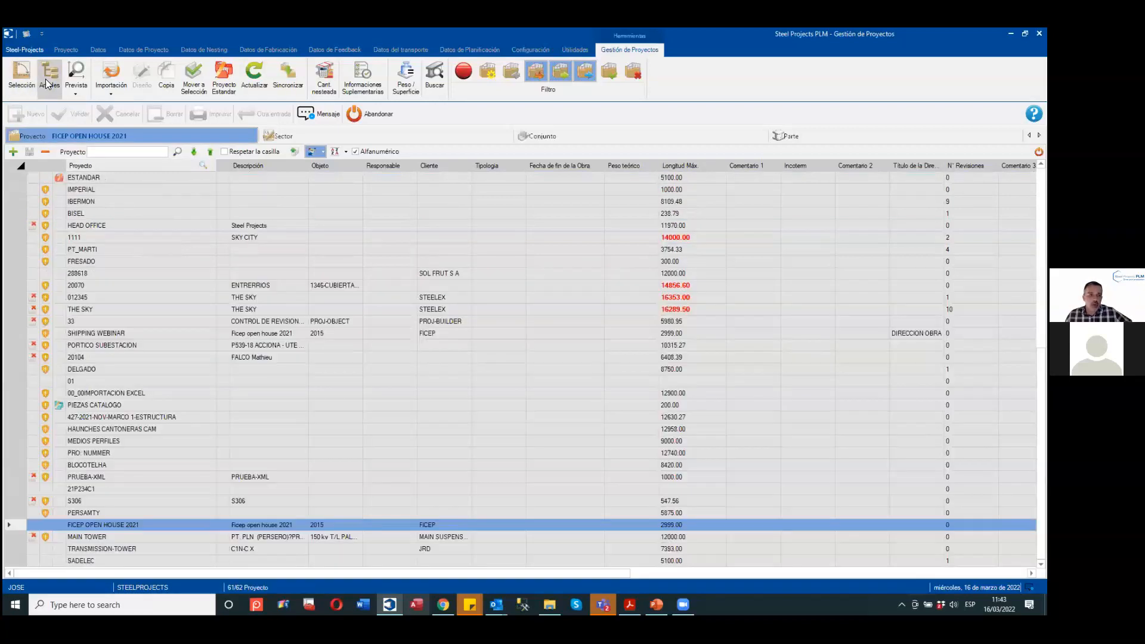
Show the project tree and expand the HEAD OFFICE project and its sector 1 to list the assemblies.
left_click(46, 79)
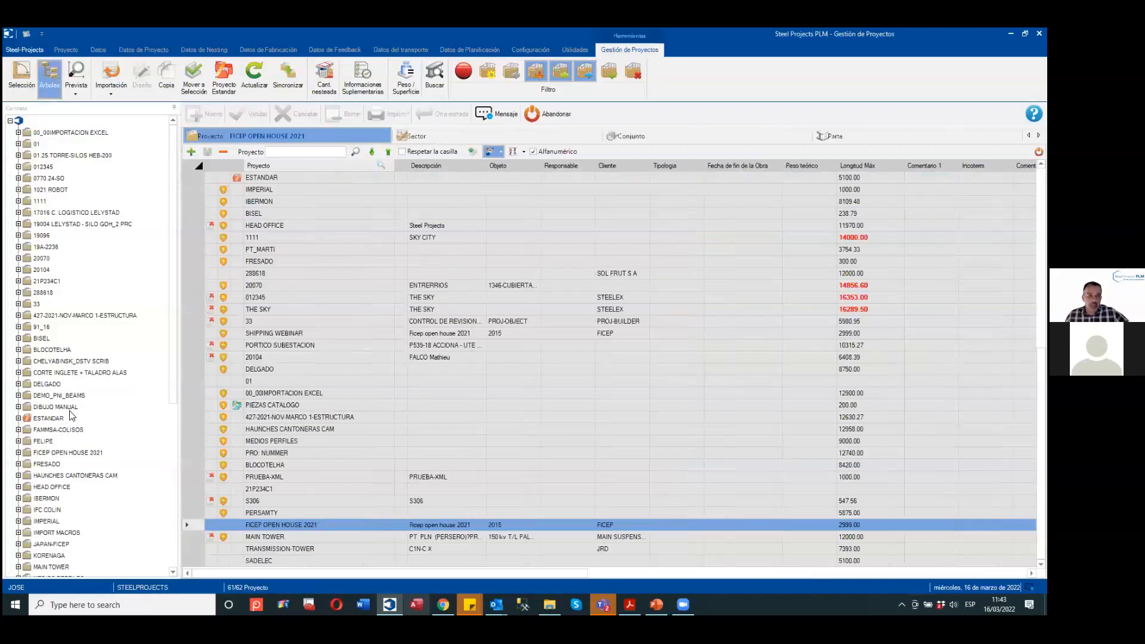
scroll(90, 270, "down", 8)
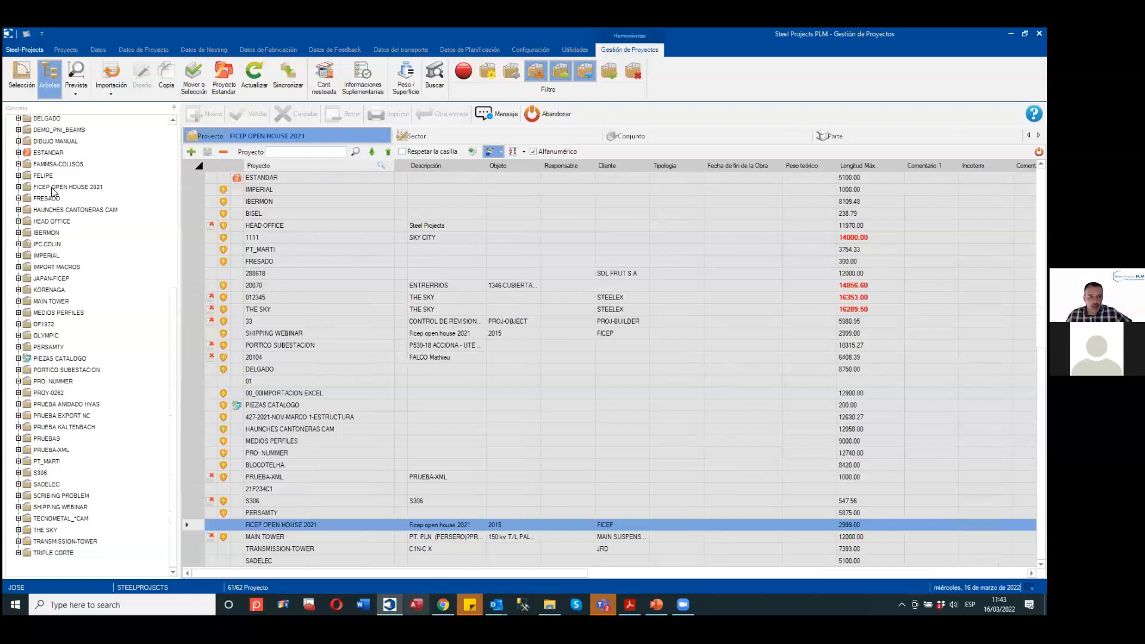
left_click(19, 221)
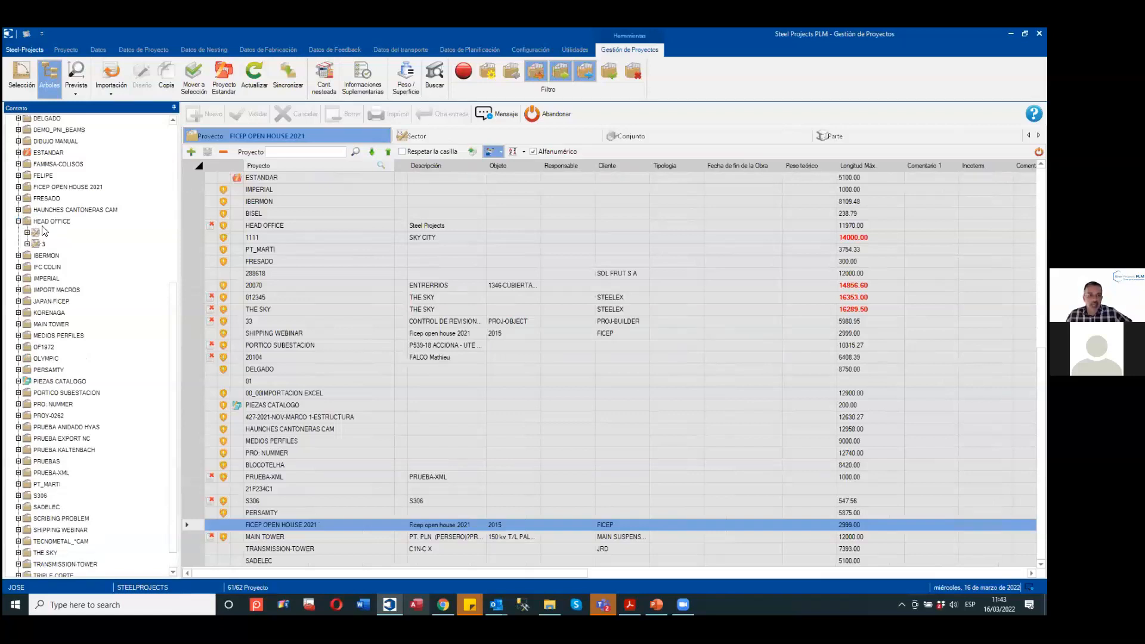
left_click(44, 234)
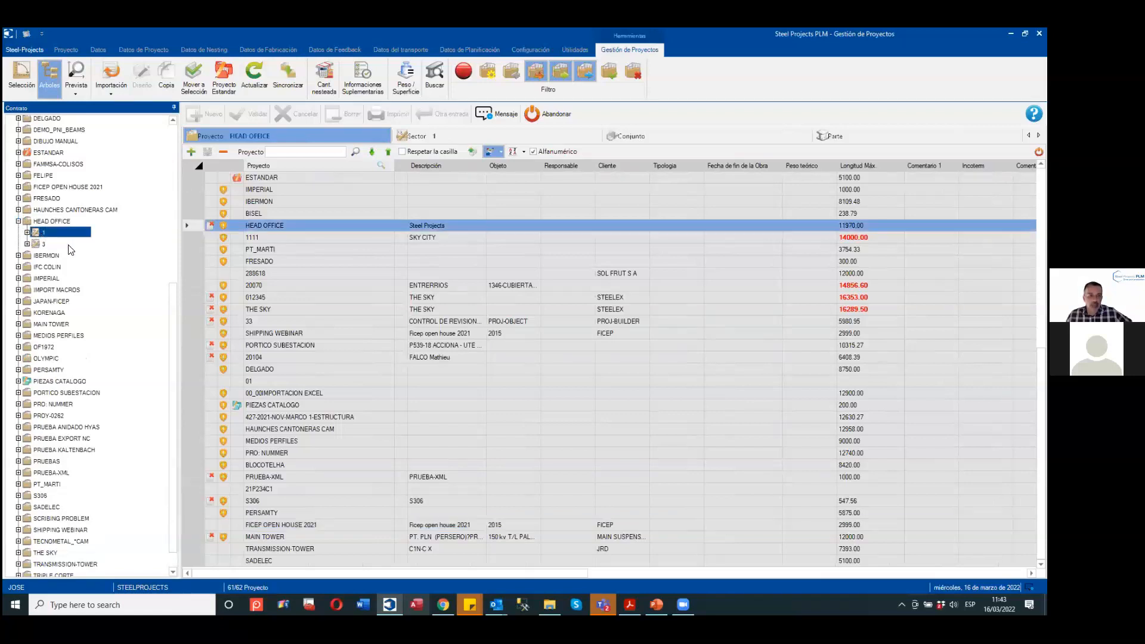
left_click(27, 233)
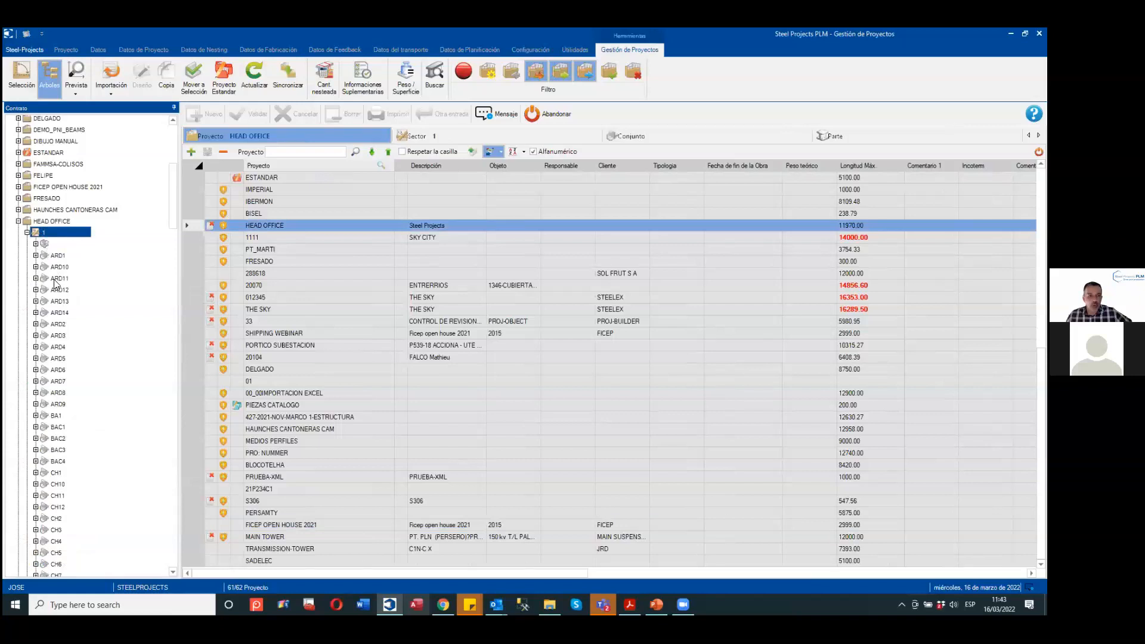
Expand assemblies ARD12, ARD7, CH10 and EQ20 in the tree to view their parts, and hide the tree.
left_click(36, 290)
left_click(35, 393)
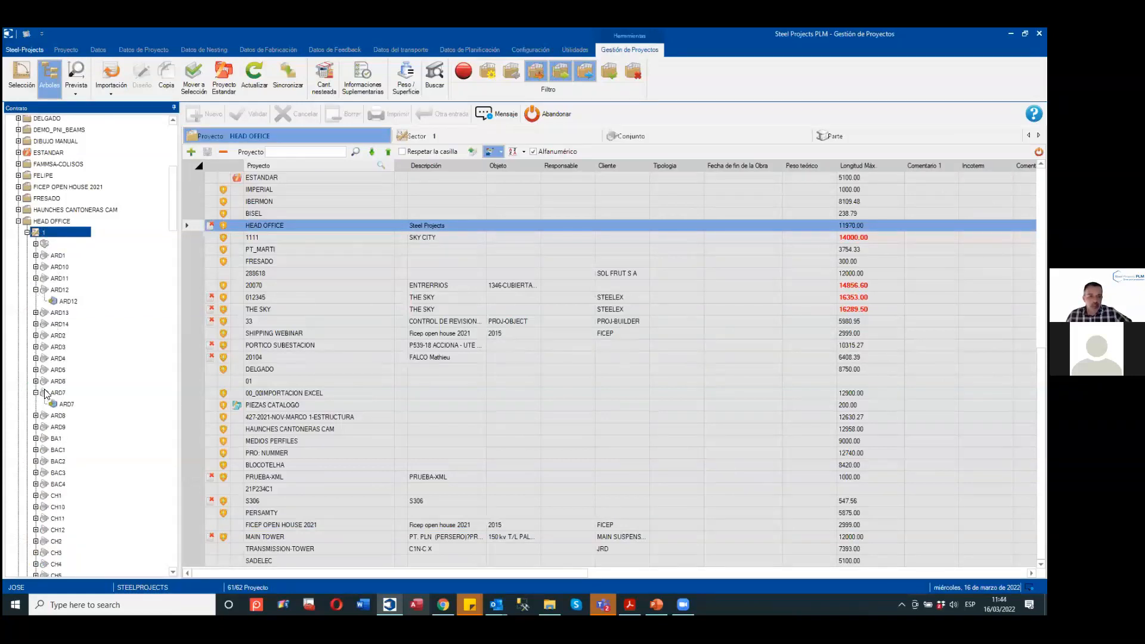
scroll(38, 395, "down", 3)
left_click(38, 392)
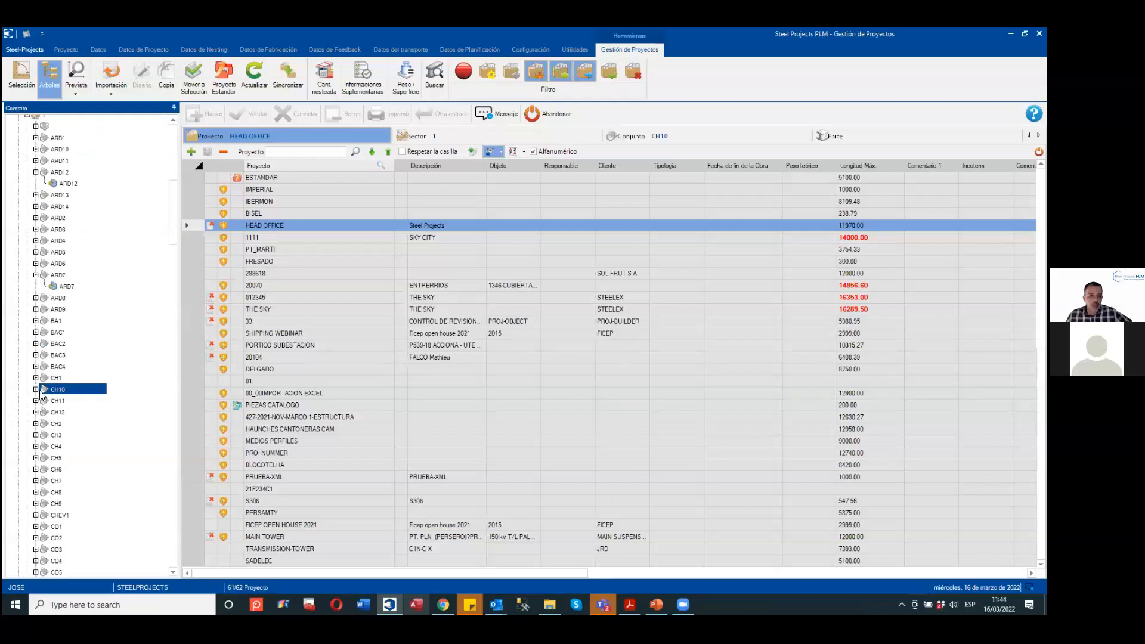
left_click(35, 390)
scroll(37, 411, "down", 9)
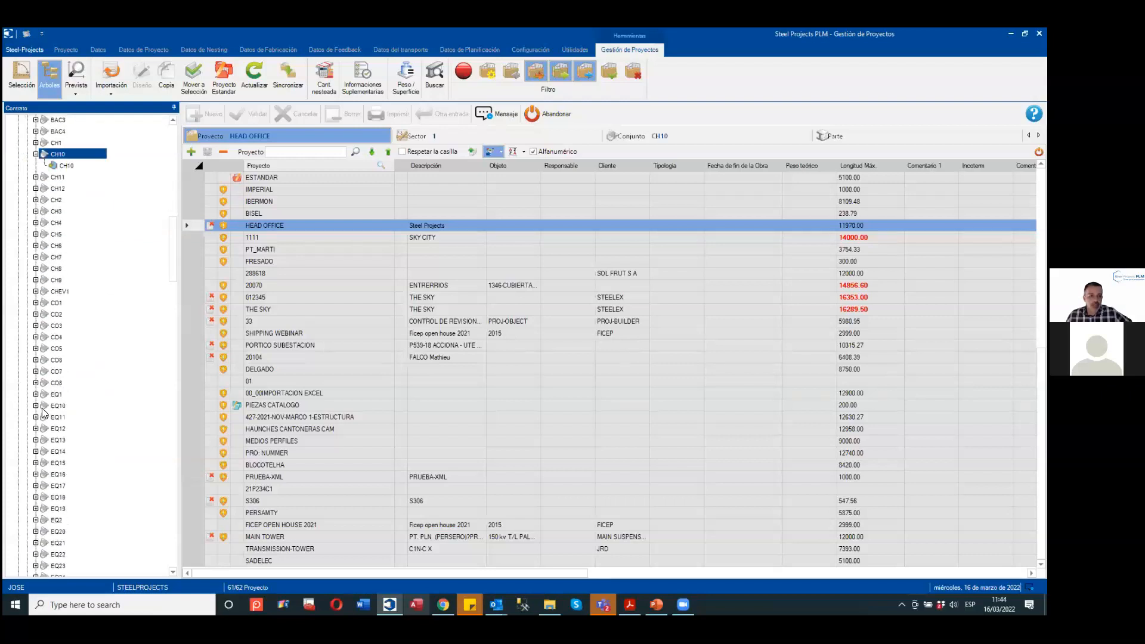
left_click(36, 452)
scroll(37, 477, "down", 7)
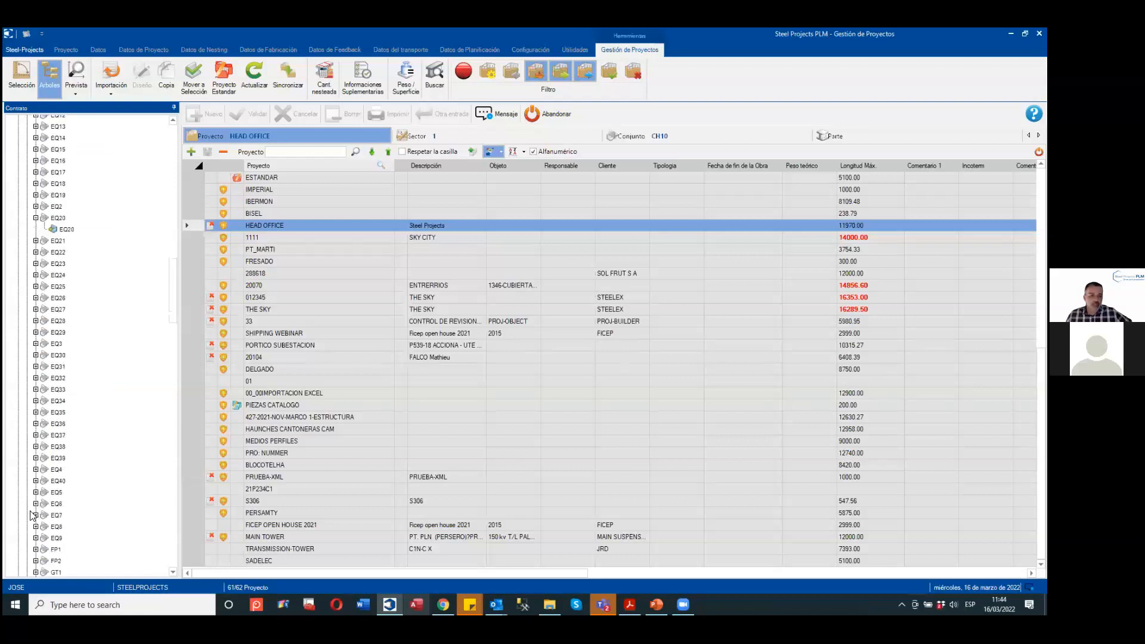
left_click(50, 75)
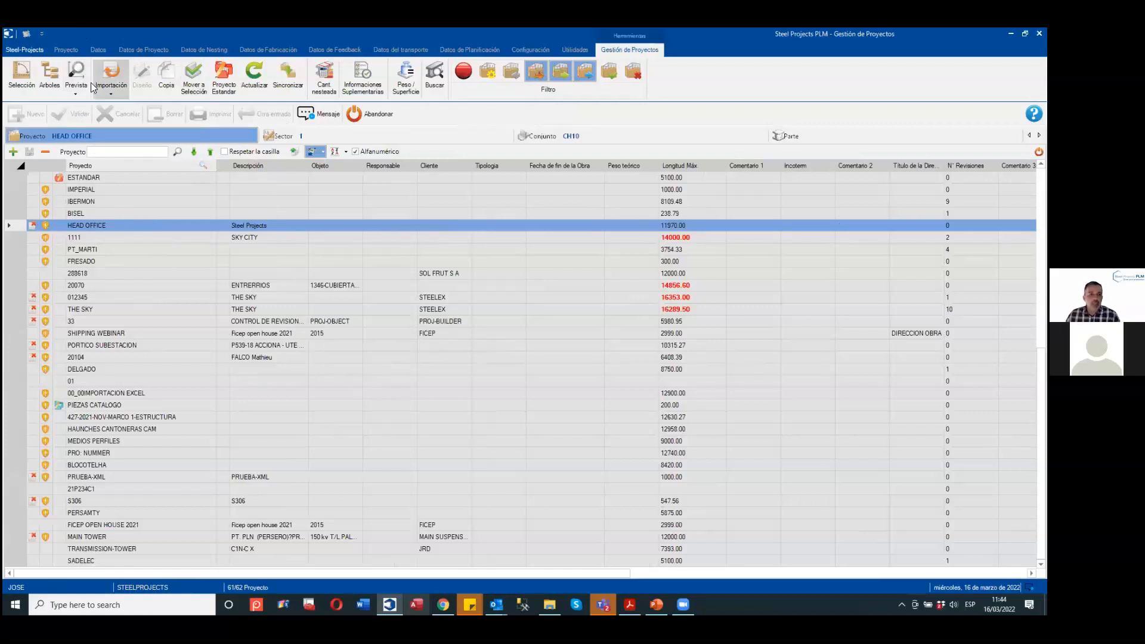
Display the list of available import formats and close it without importing anything.
left_click(114, 95)
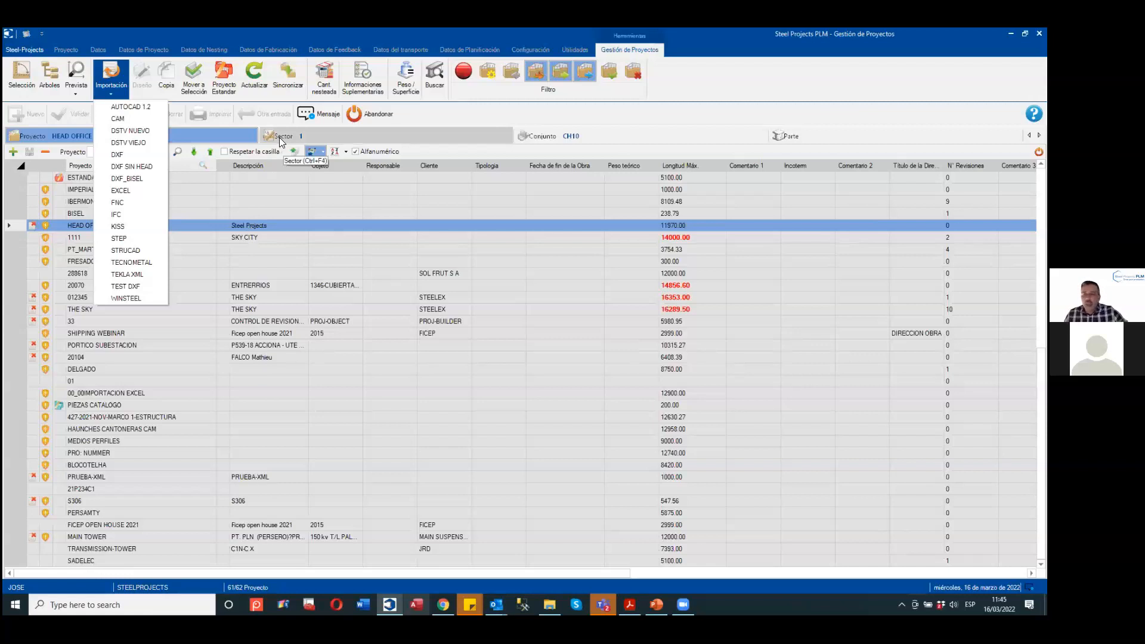
left_click(450, 116)
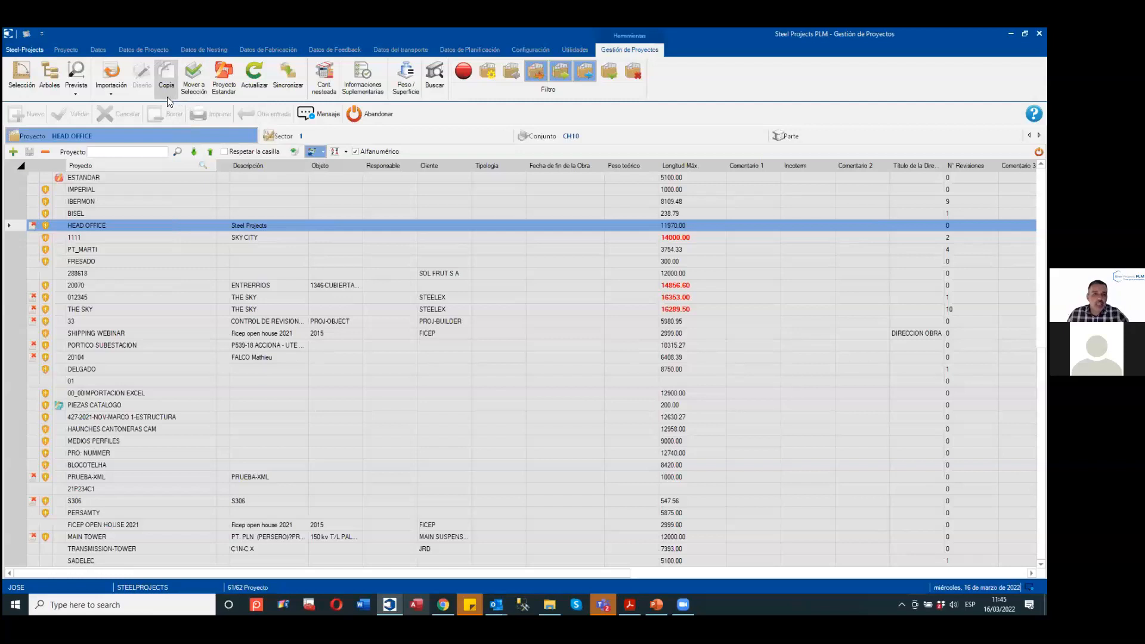
left_click(183, 85)
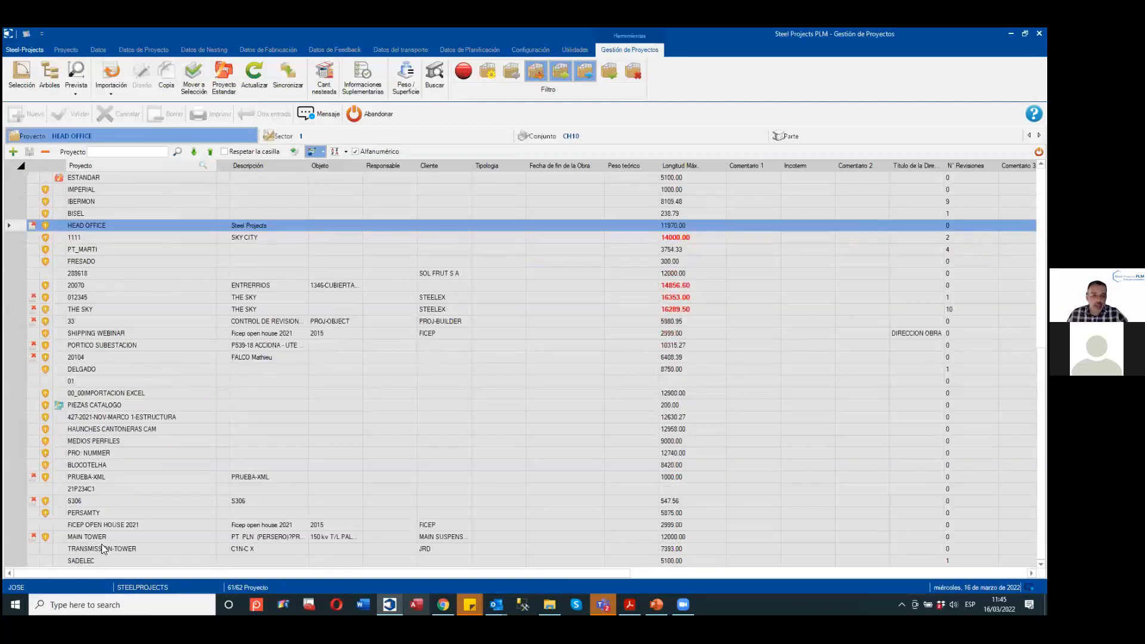
Copy the project SADELEC to a new project named SADELEC2.
left_click(93, 559)
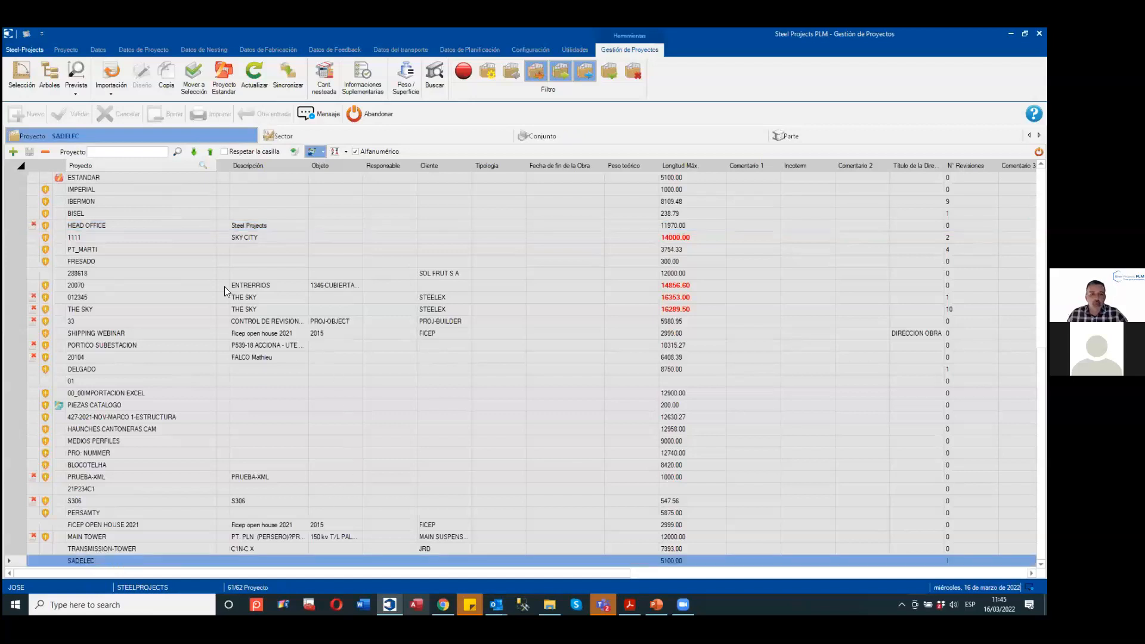
right_click(82, 563)
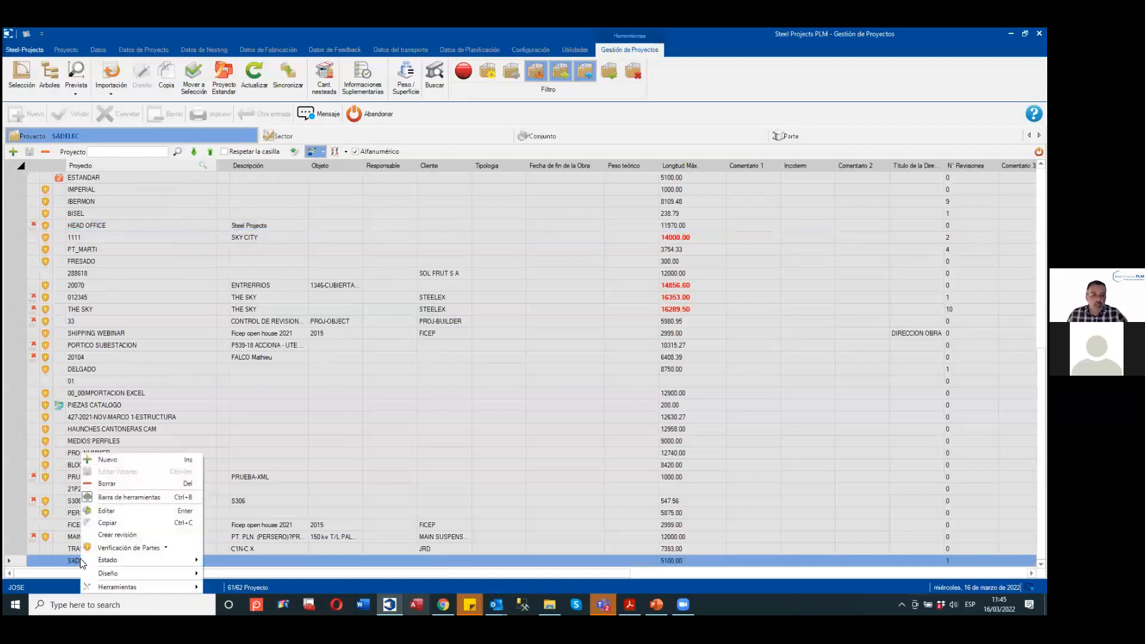
left_click(109, 523)
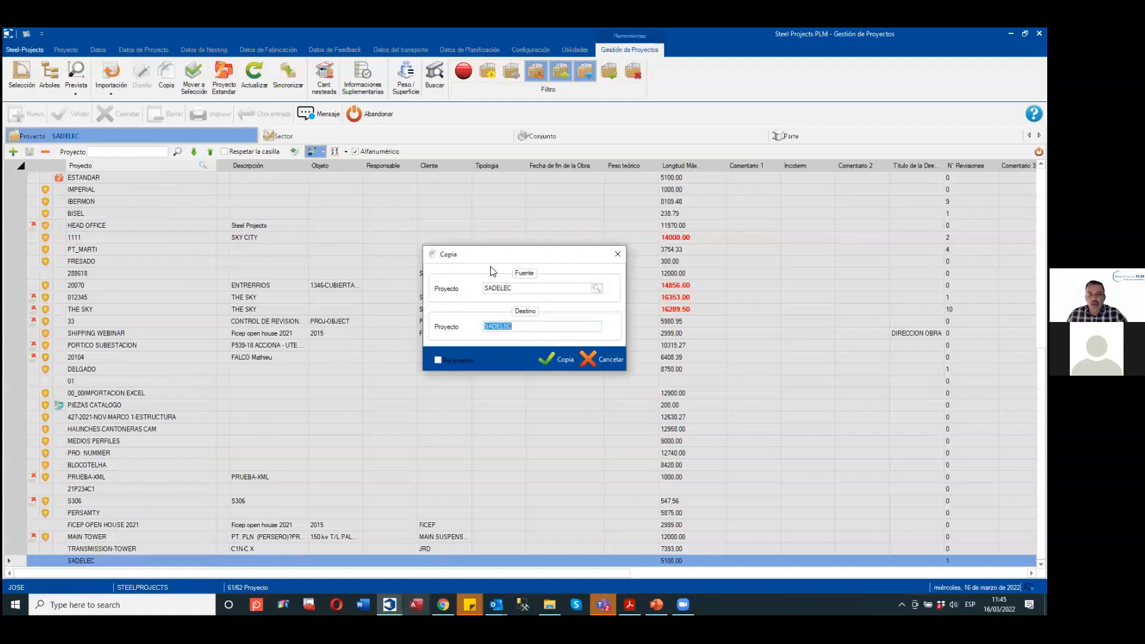
left_click(528, 331)
type("2")
key("Return")
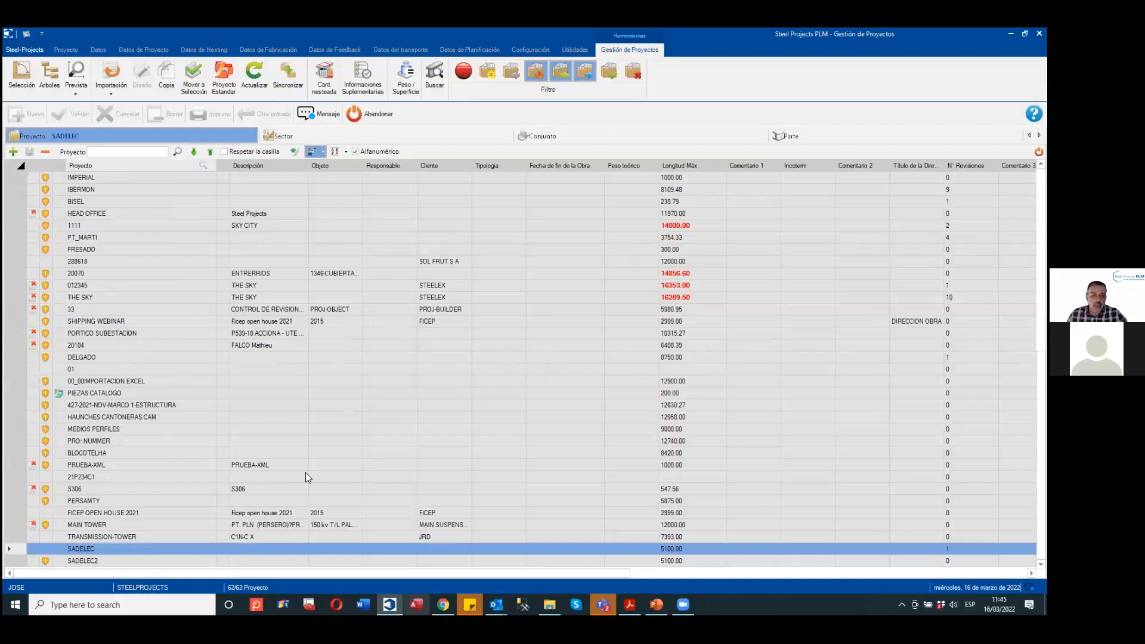
List the parts of project SADELEC2 and view the copy options for part UR524 without copying it.
left_click(65, 560)
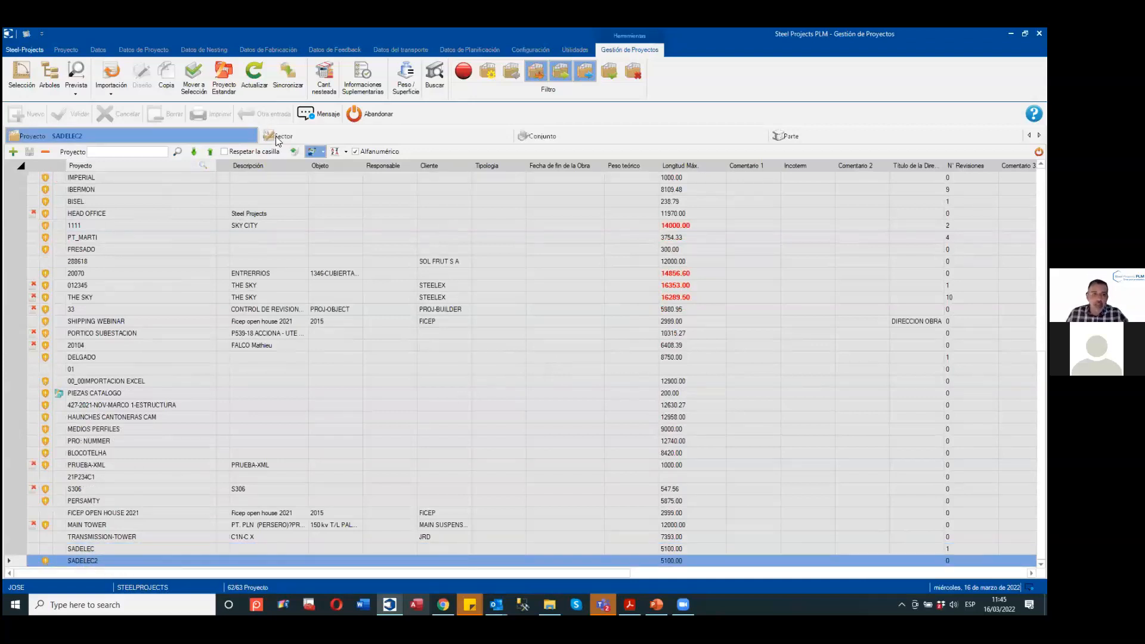
left_click(882, 138)
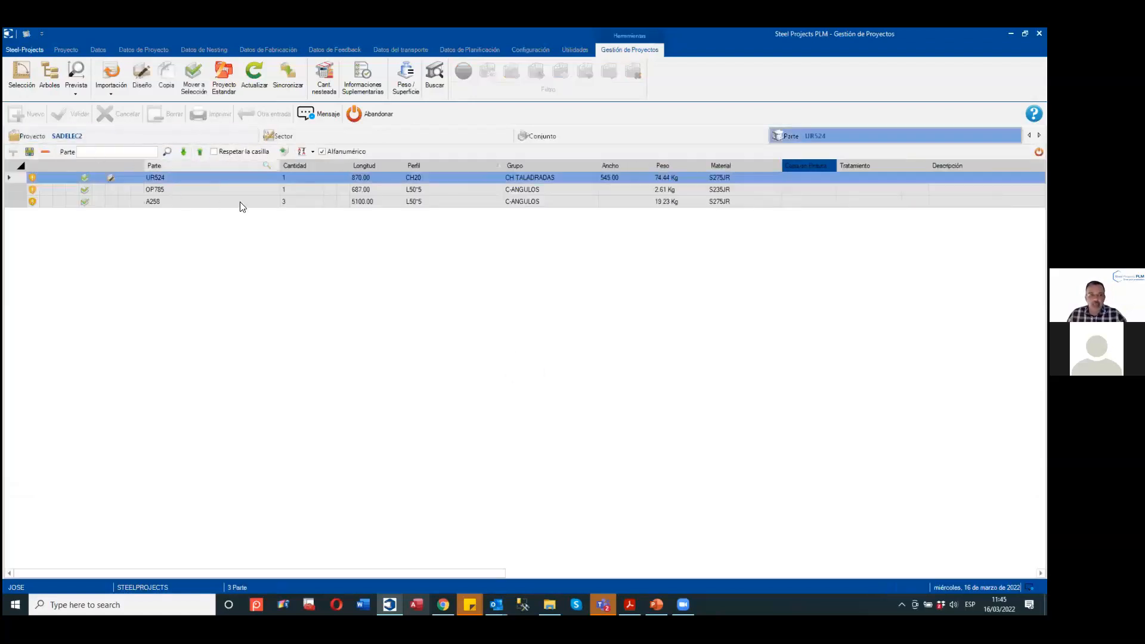
right_click(447, 179)
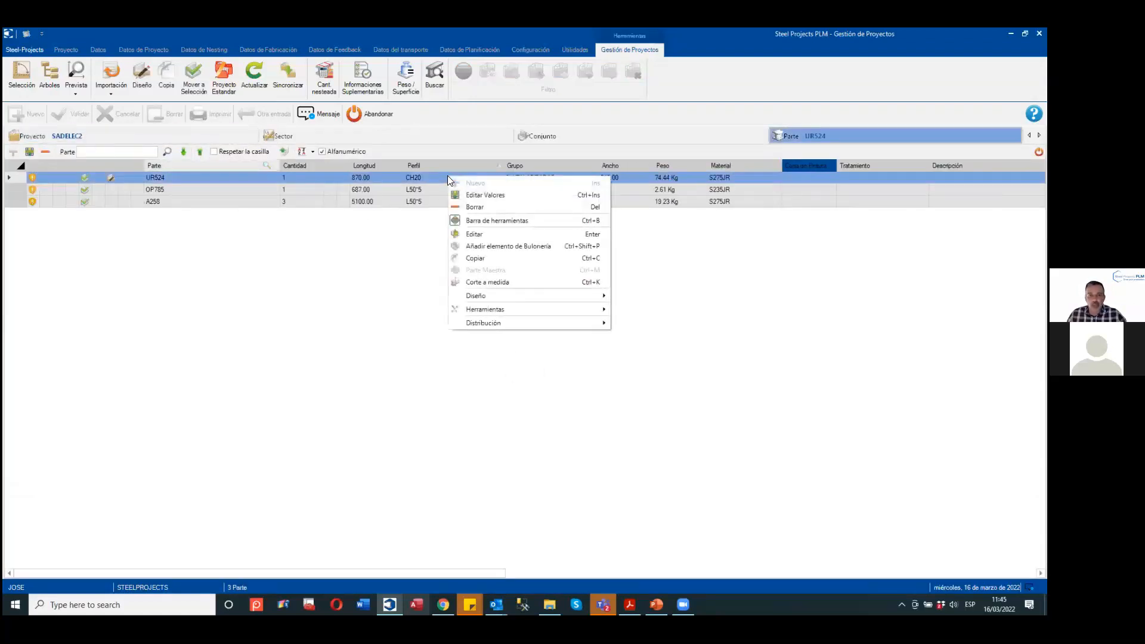
left_click(471, 259)
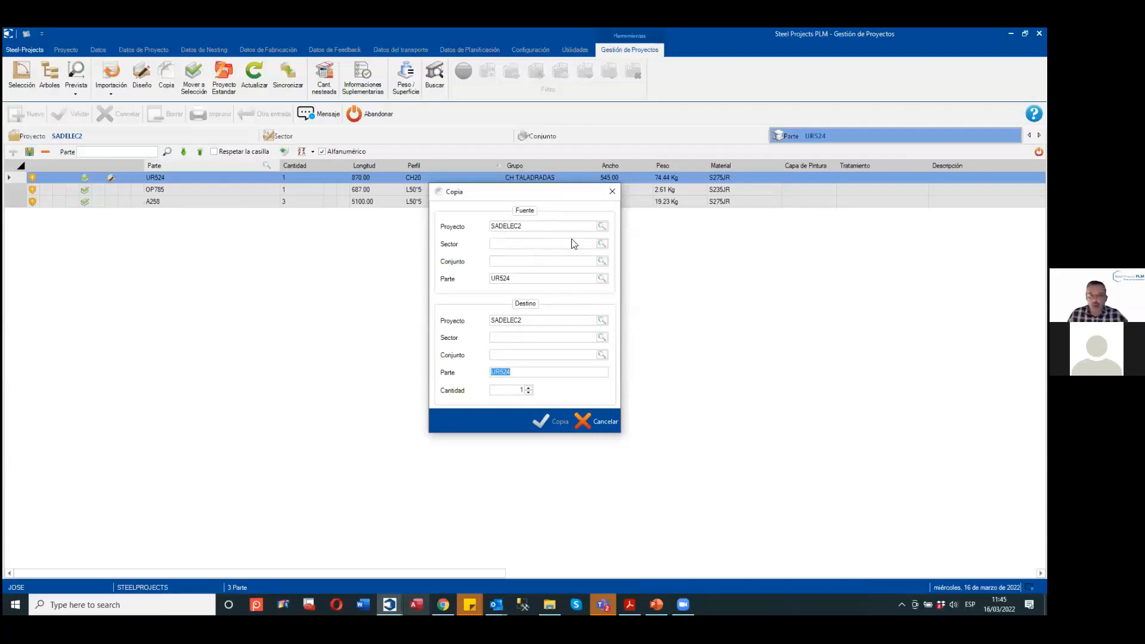
left_click(609, 190)
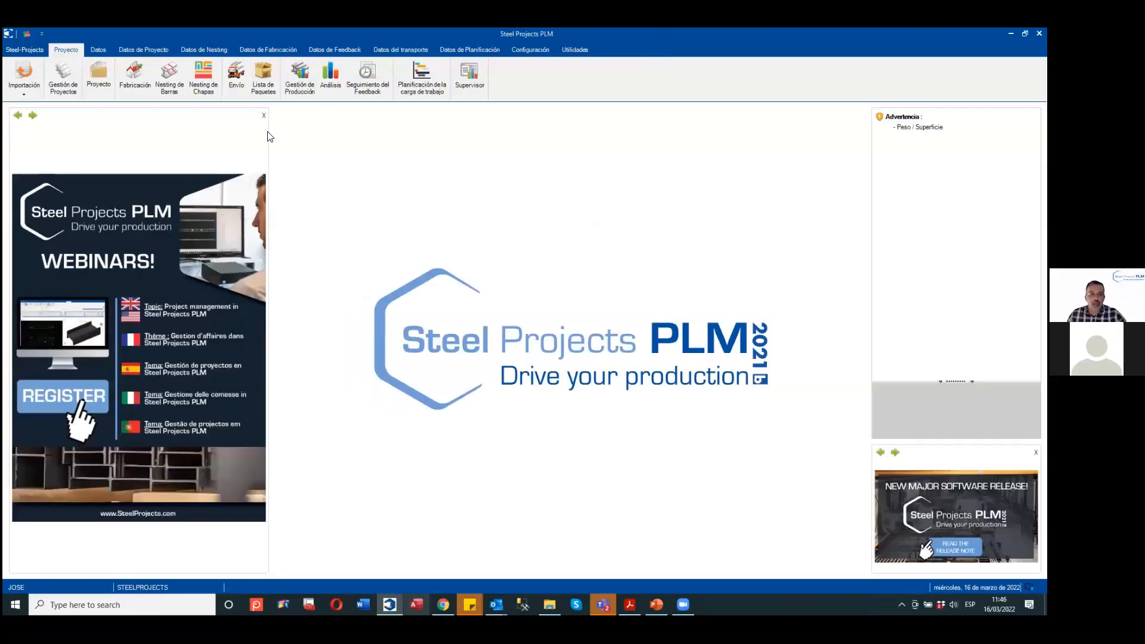
Return to the project list in project management and view the standard project screen.
left_click(63, 76)
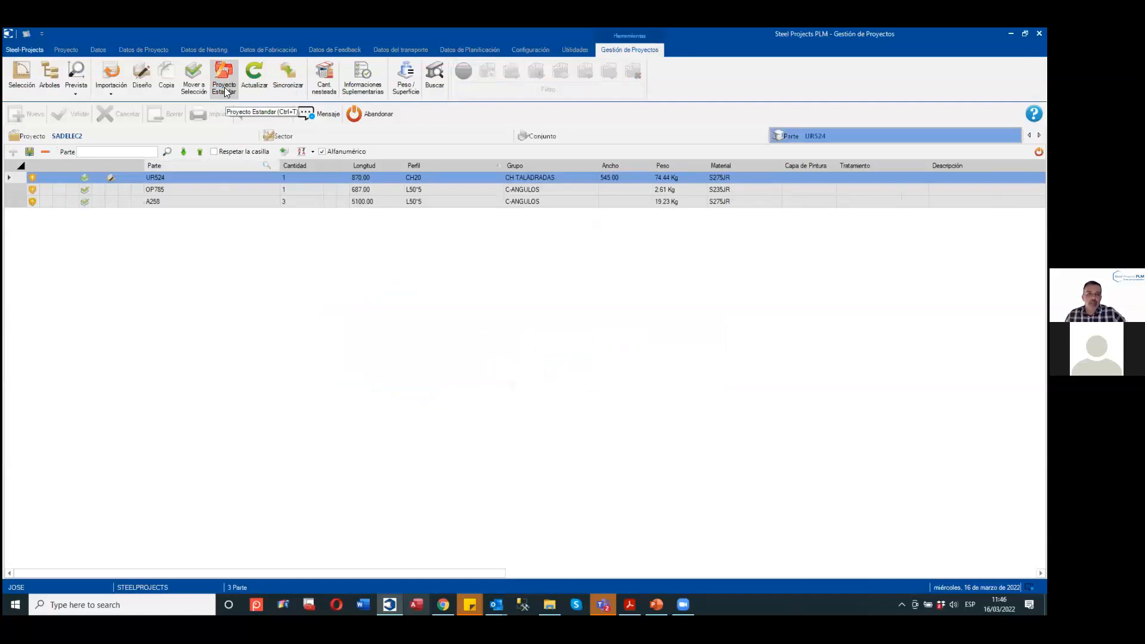
left_click(87, 133)
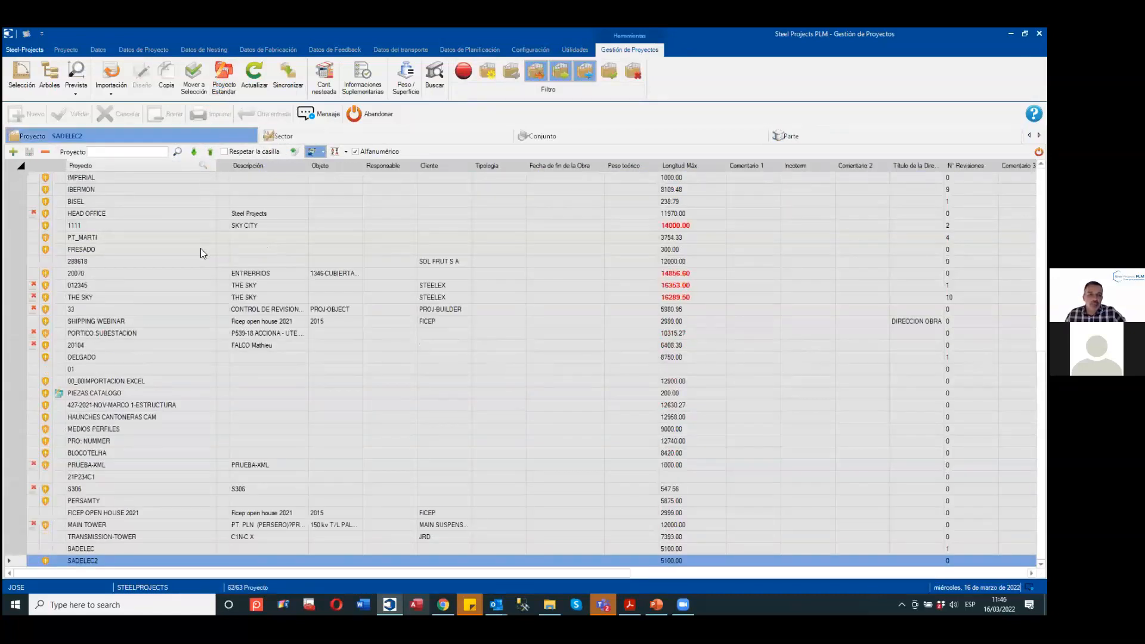
left_click(222, 225)
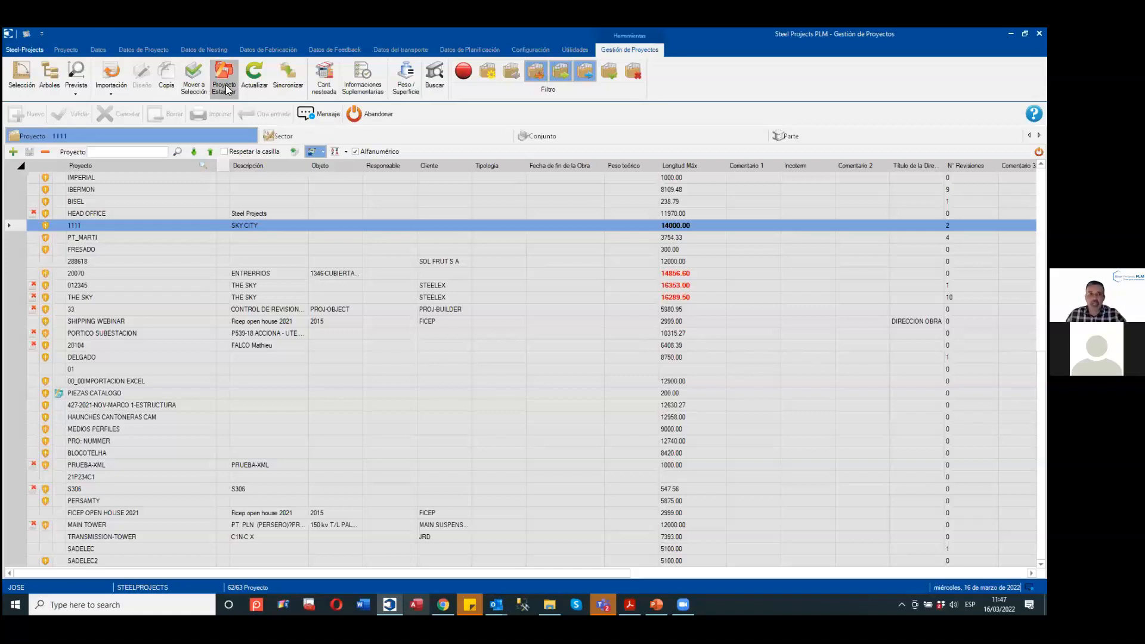
left_click(226, 85)
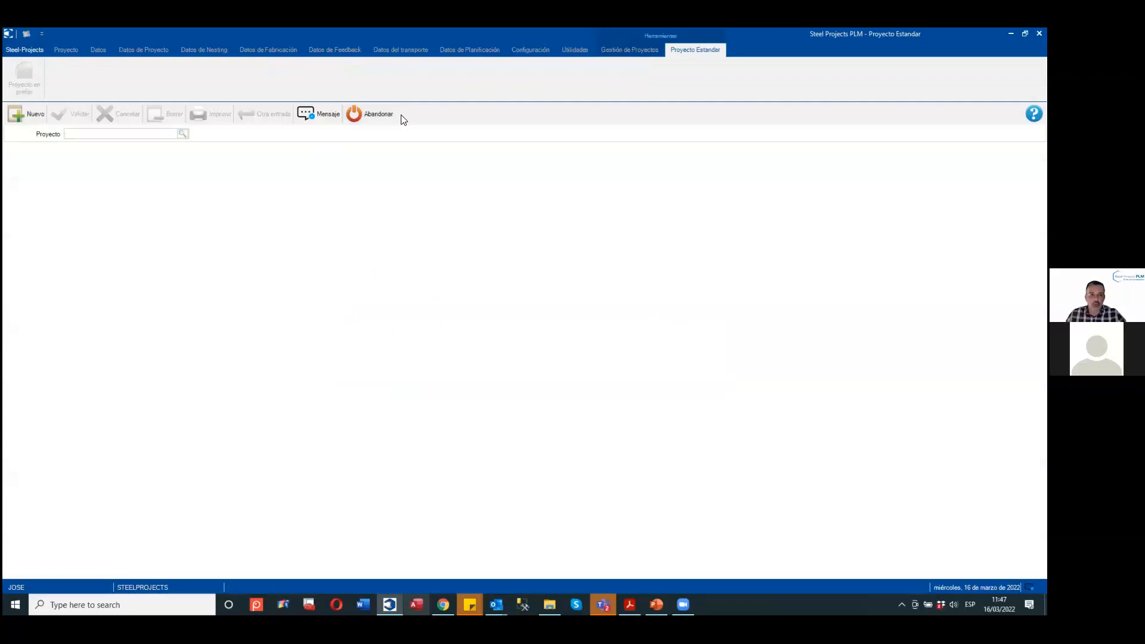
left_click(391, 115)
View the general properties of the PRUEBAS project, including its type, and close them unchanged.
left_click(133, 250)
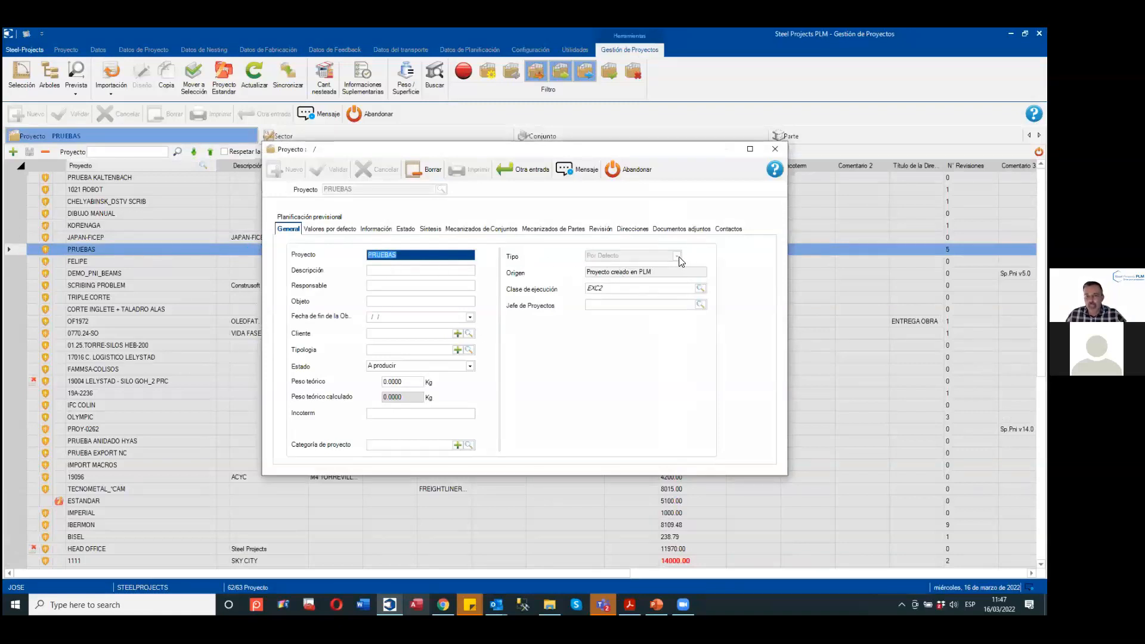
left_click(623, 170)
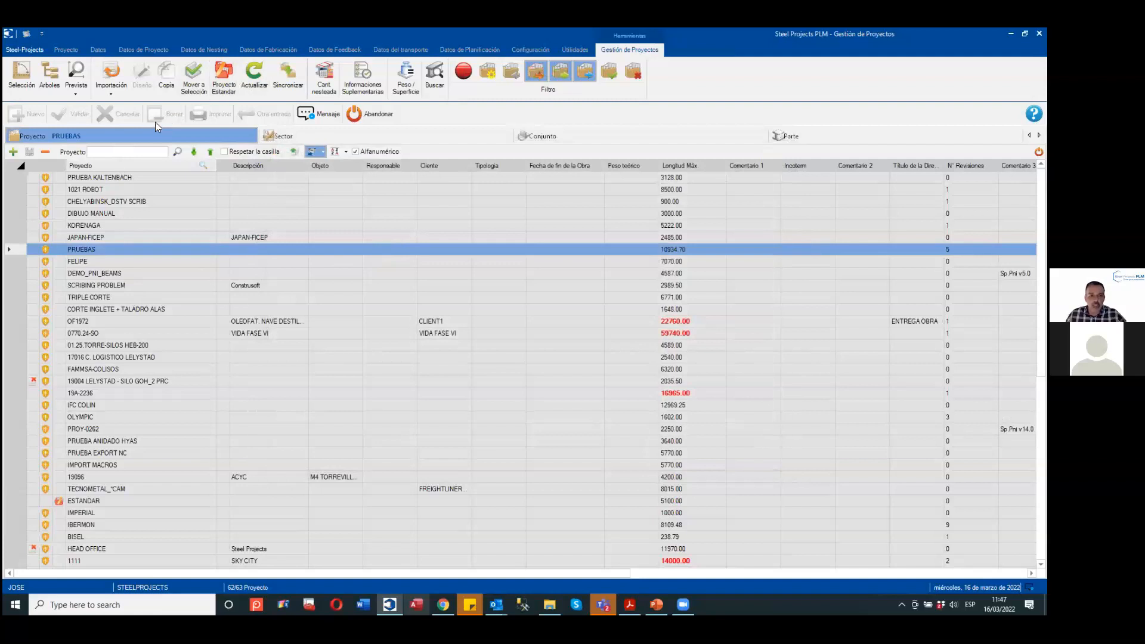
Select the ESTANDAR project in the list and open the standard project screen.
left_click(80, 502)
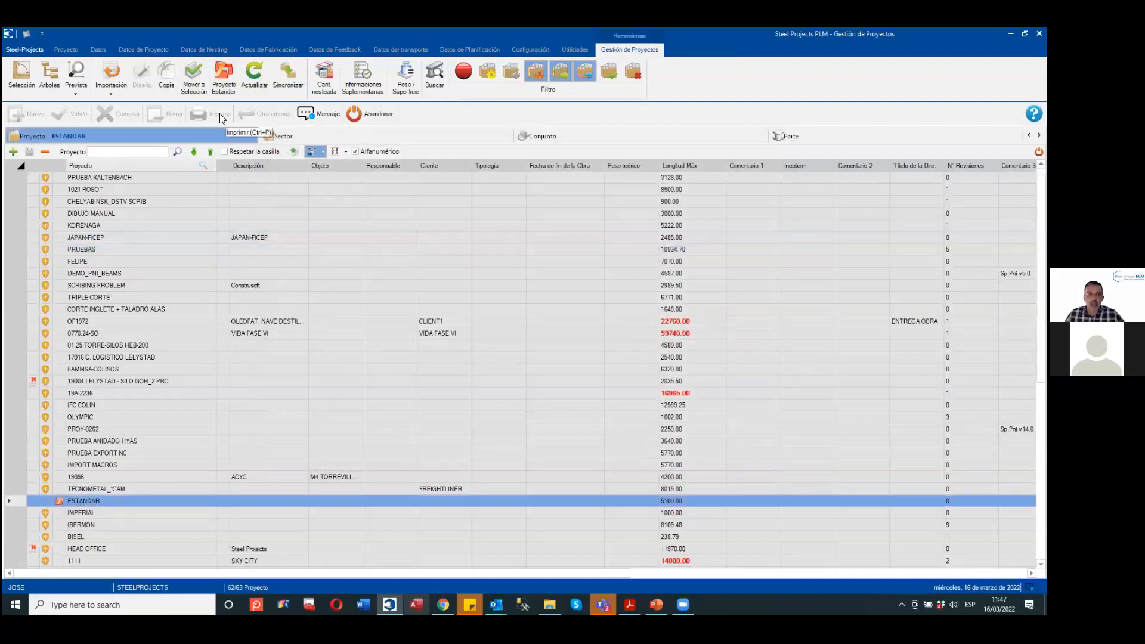
left_click(215, 93)
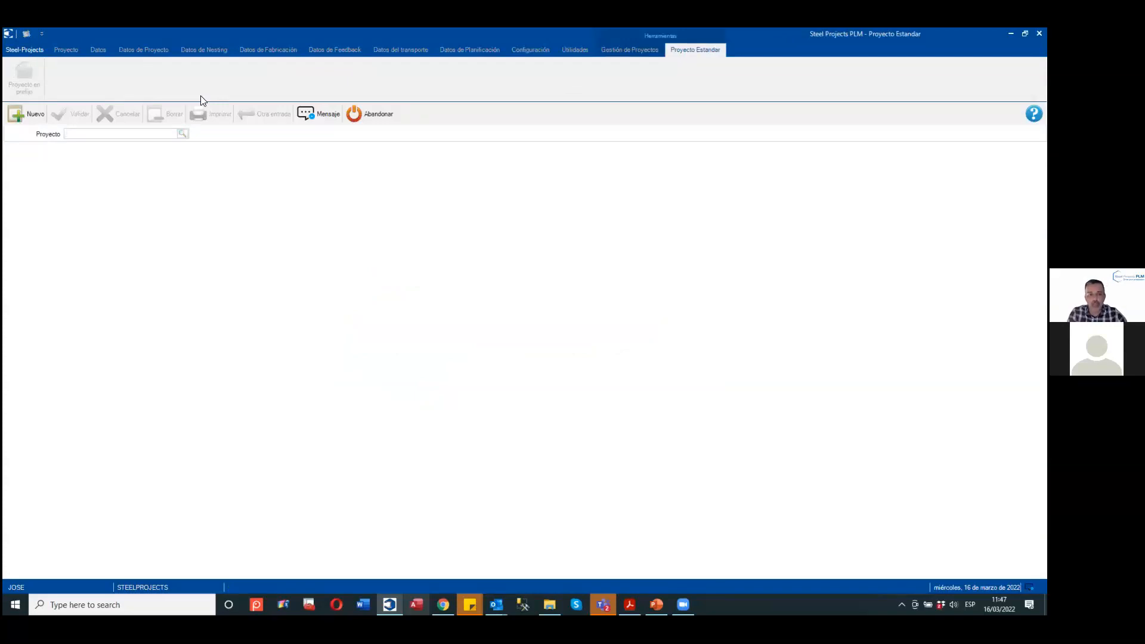
Start a new standard project named PROYECTO WEBINAR.
type("PROJ")
type("YEC")
type("TO W")
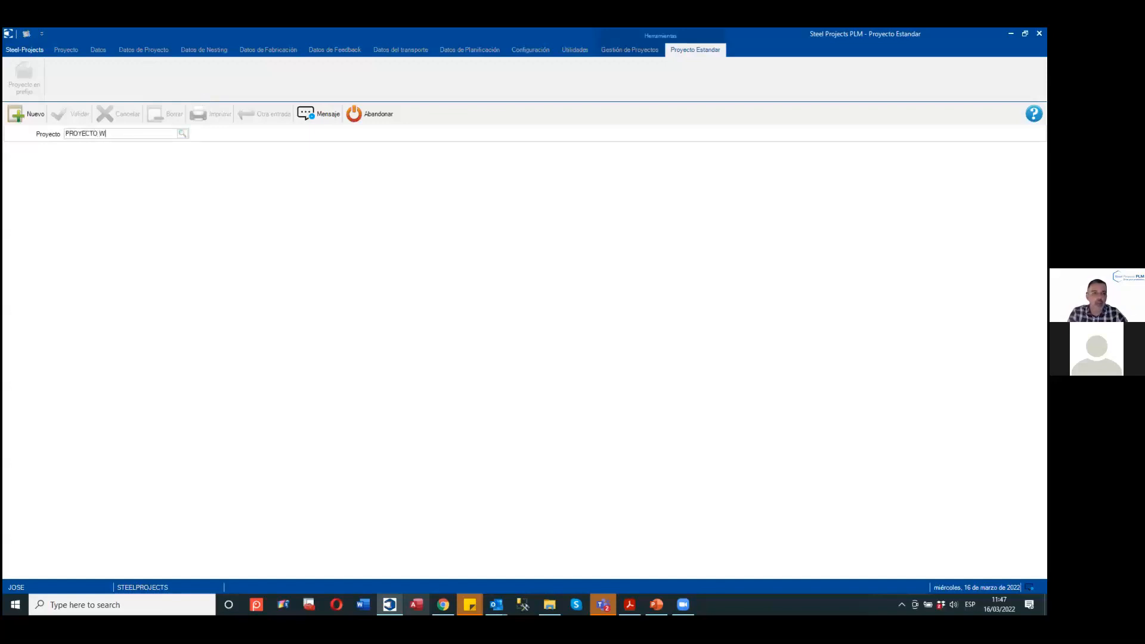
type("EBINAR")
key("Return")
key("Return")
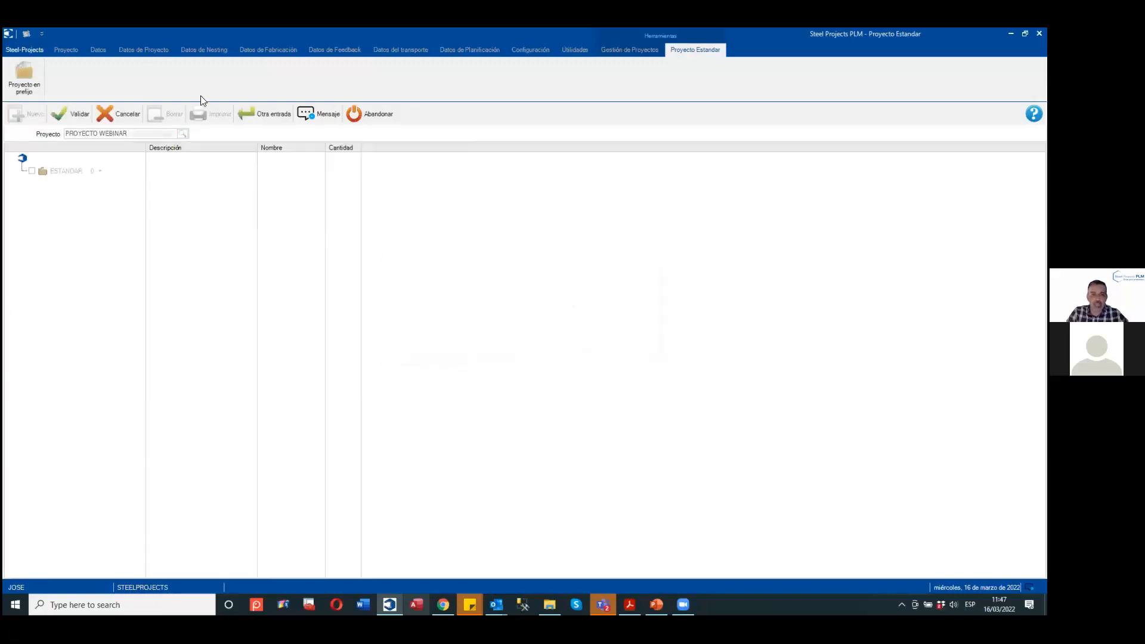
Include the ESTANDAR project's contents and expand its MAGINA and MULHACEN sectors to list their assemblies.
left_click(32, 171)
left_click(21, 171)
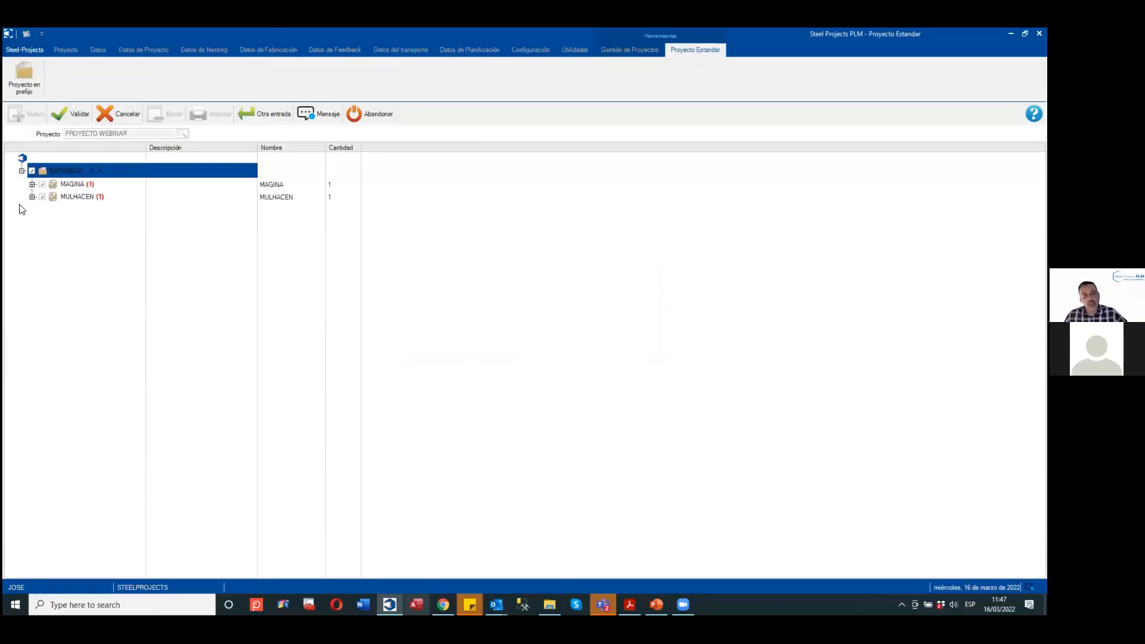
left_click(33, 184)
left_click(33, 235)
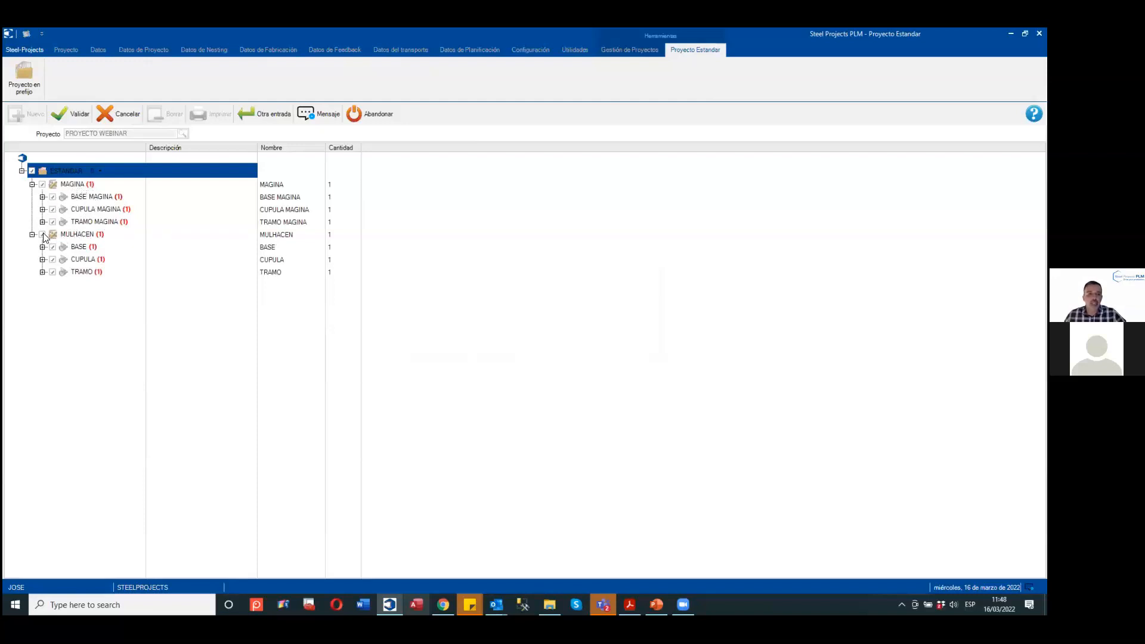
Exclude the MULHACEN sector and set the quantity of the MAGINA sector to 5.
left_click(42, 235)
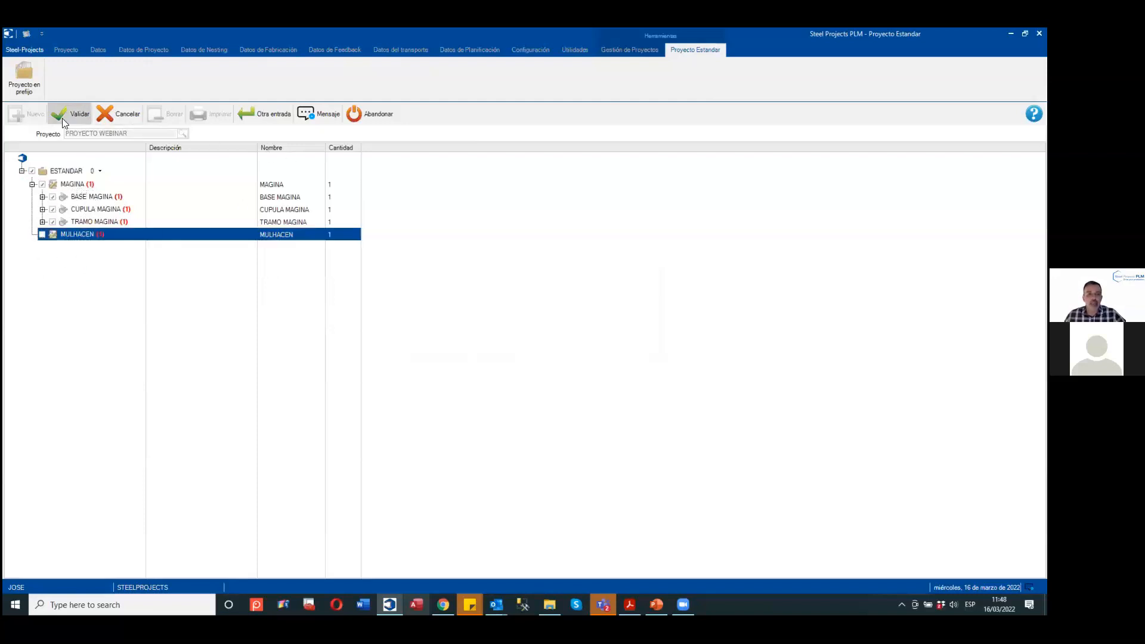
left_click(342, 188)
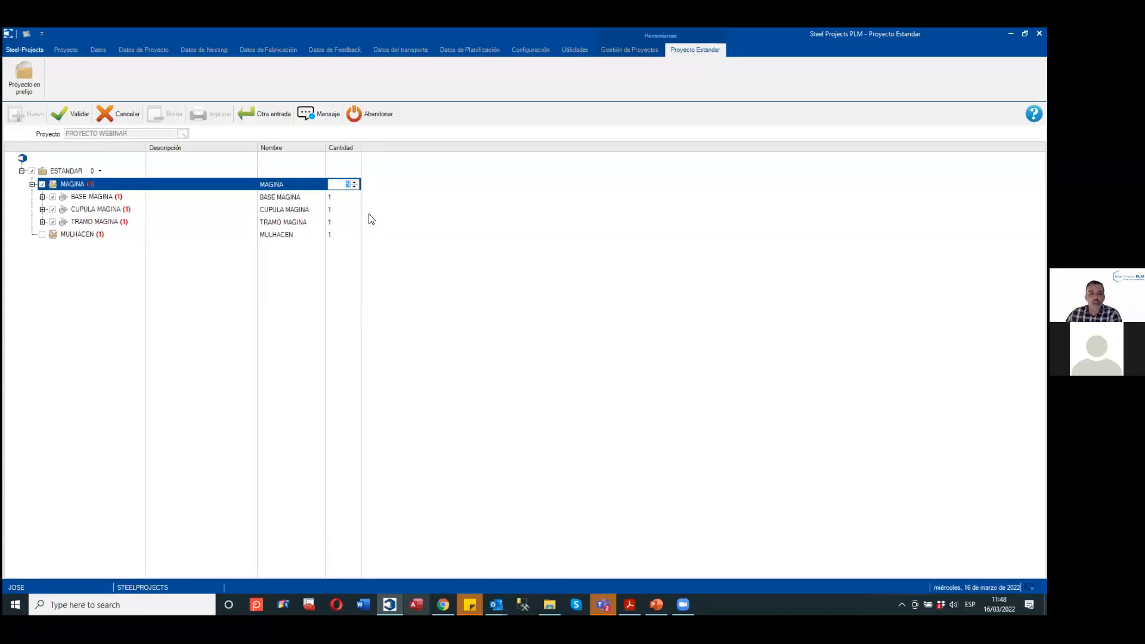
left_click(336, 221)
left_click(328, 190)
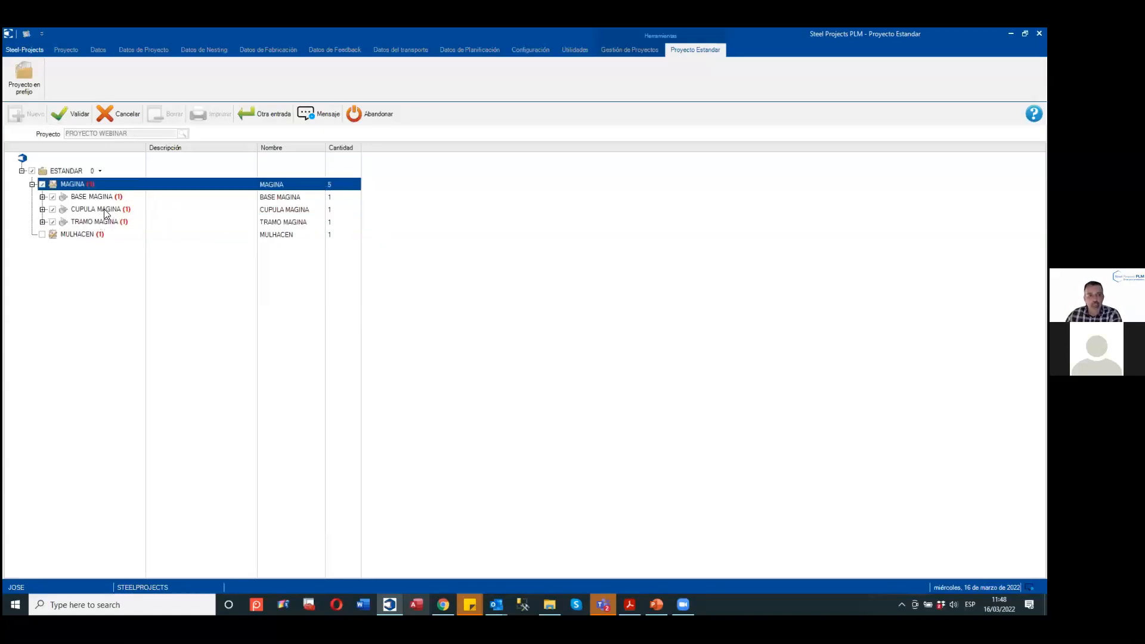
Set the quantity of the BASE MAGINA assembly to 2.
left_click(145, 198)
left_click(334, 200)
left_click(355, 195)
Include the MULHACEN sector again, expand it and set its CUPULA assembly's quantity to 2.
left_click(41, 235)
left_click(42, 234)
left_click(32, 234)
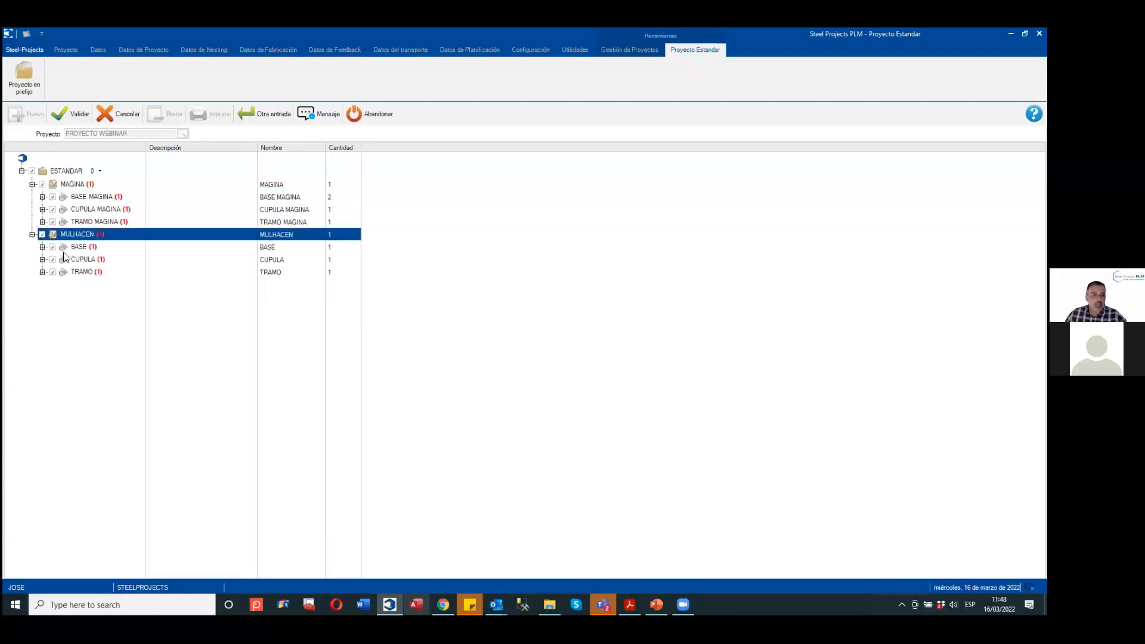
left_click(334, 266)
left_click(334, 264)
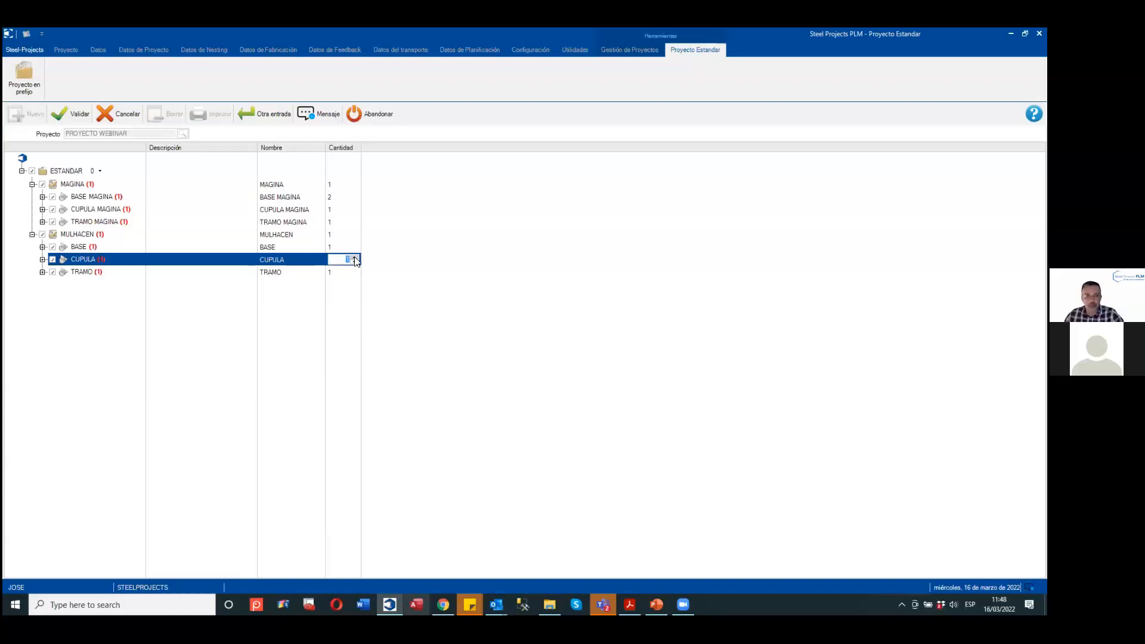
Exclude the BASE MAGINA, TRAMO MAGINA, BASE and TRAMO assemblies and validate the project's creation.
left_click(52, 197)
left_click(52, 222)
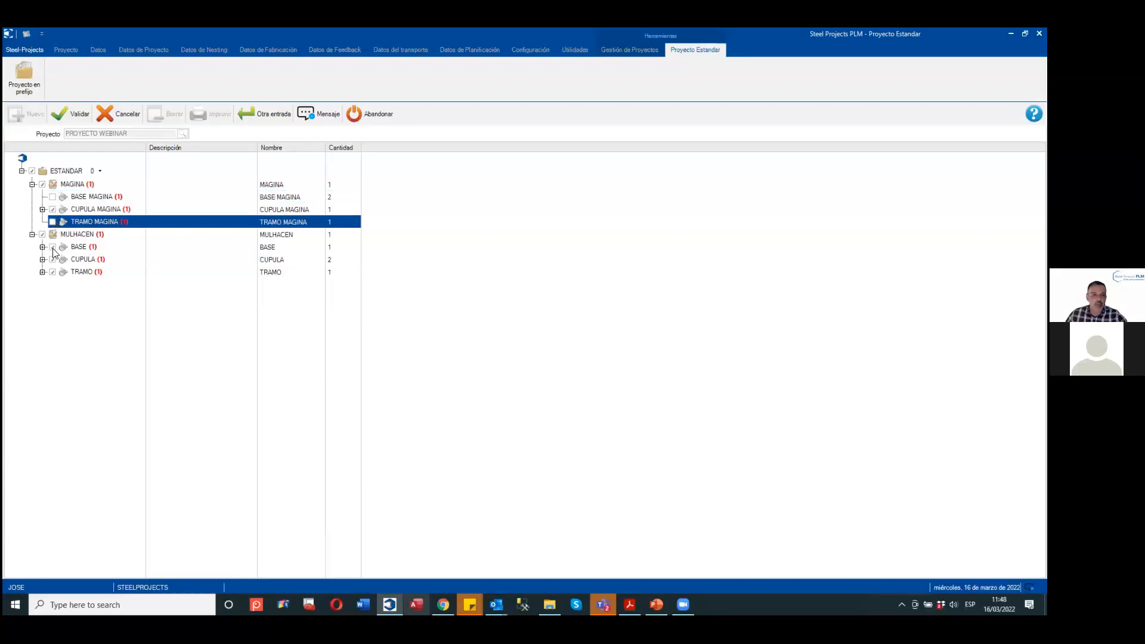
left_click(52, 247)
left_click(52, 272)
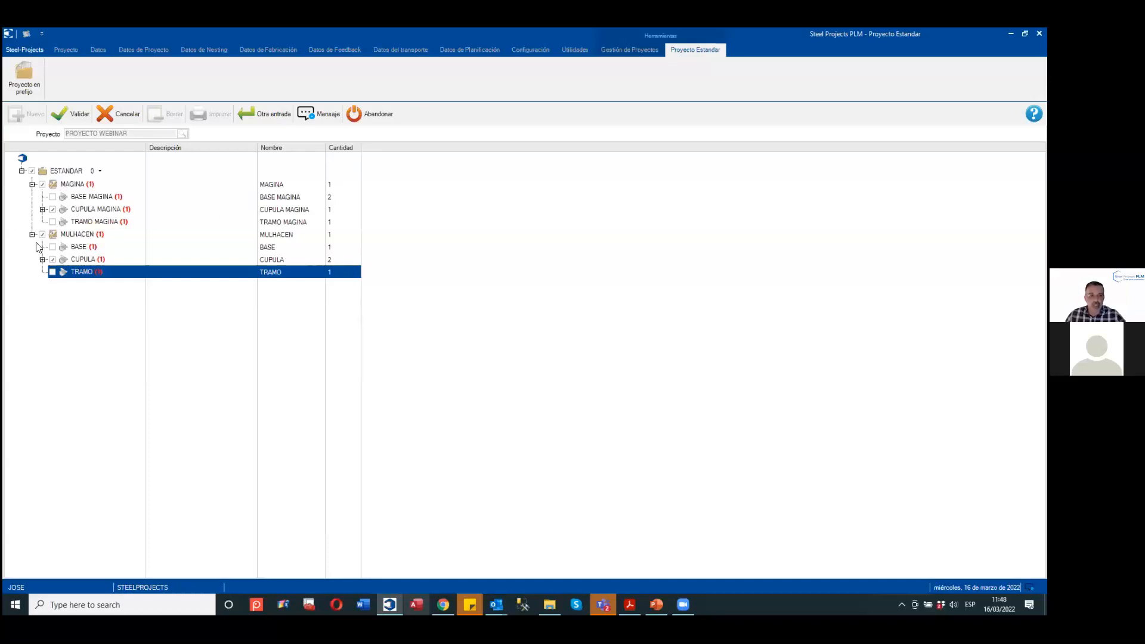
left_click(72, 116)
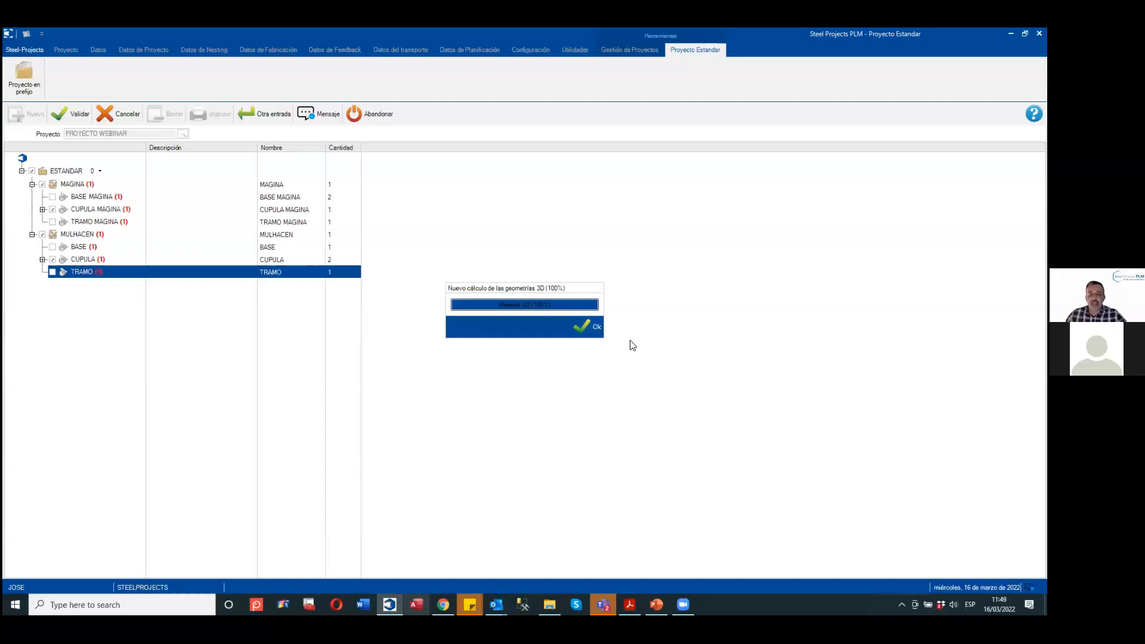
left_click(587, 326)
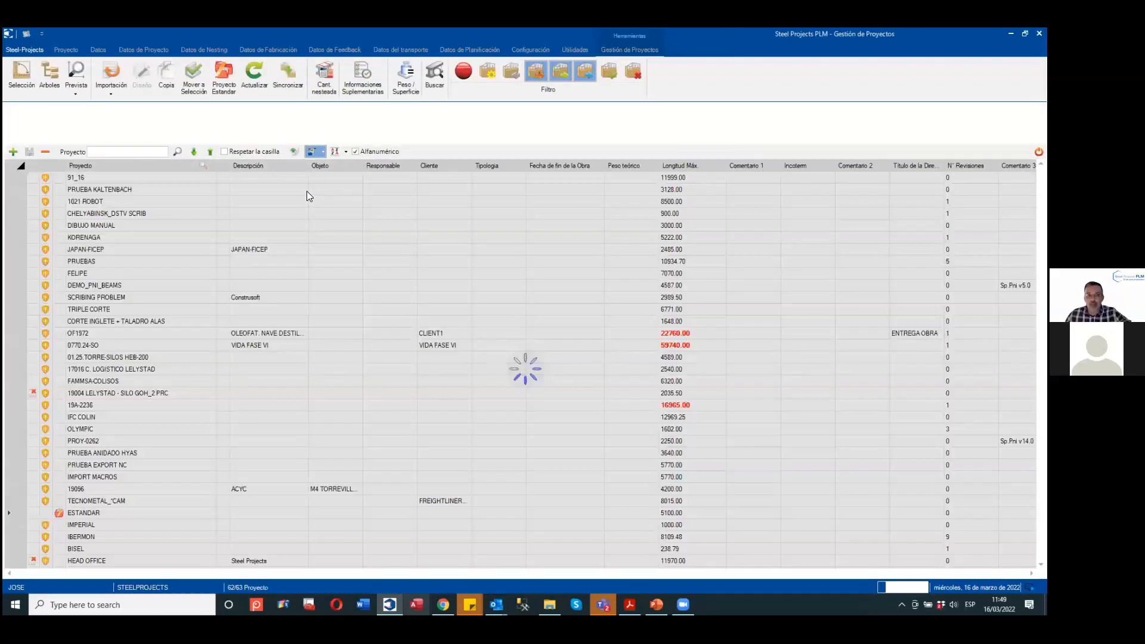
Select PROYECTO WEBINAR in the project list, check its sectors and the MULHACEN assemblies, and return to the project list.
scroll(179, 373, "down", 10)
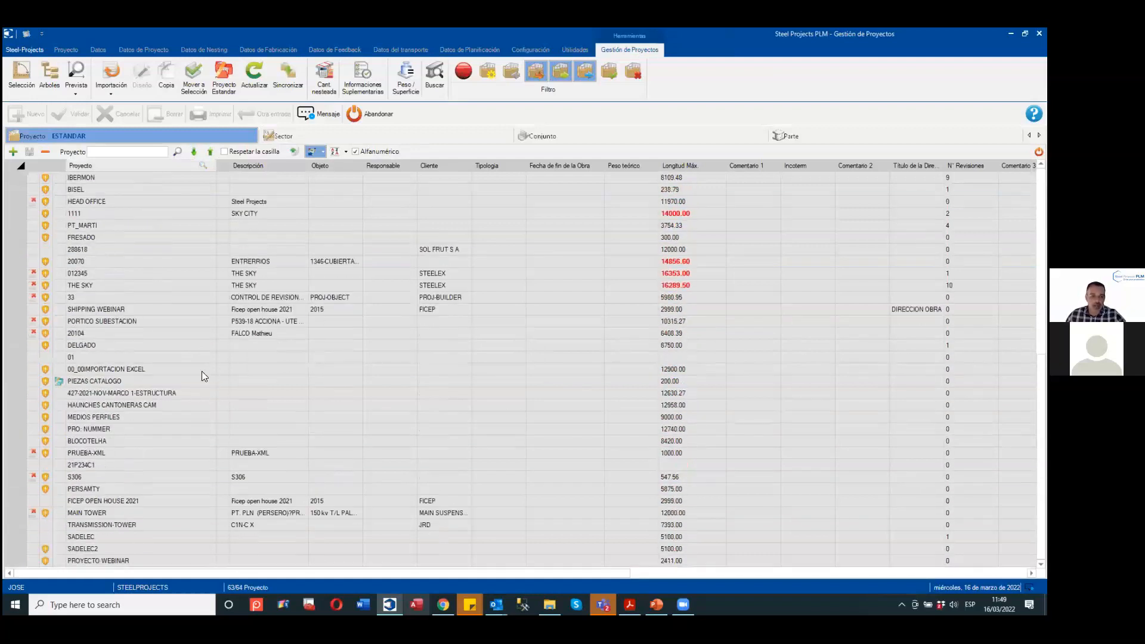
left_click(112, 559)
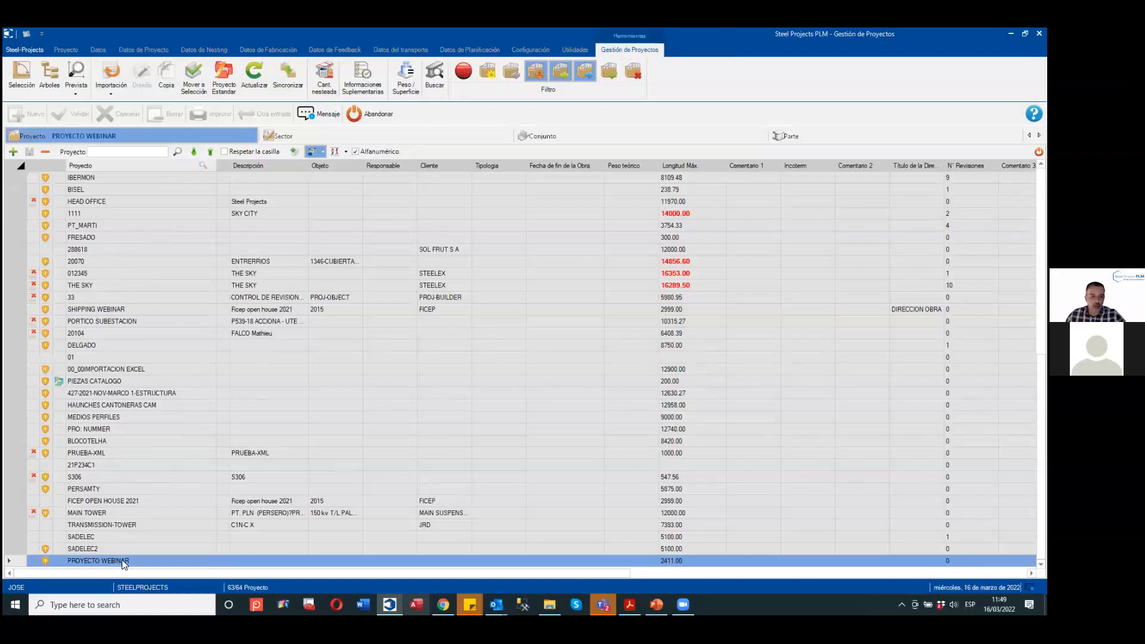
left_click(366, 131)
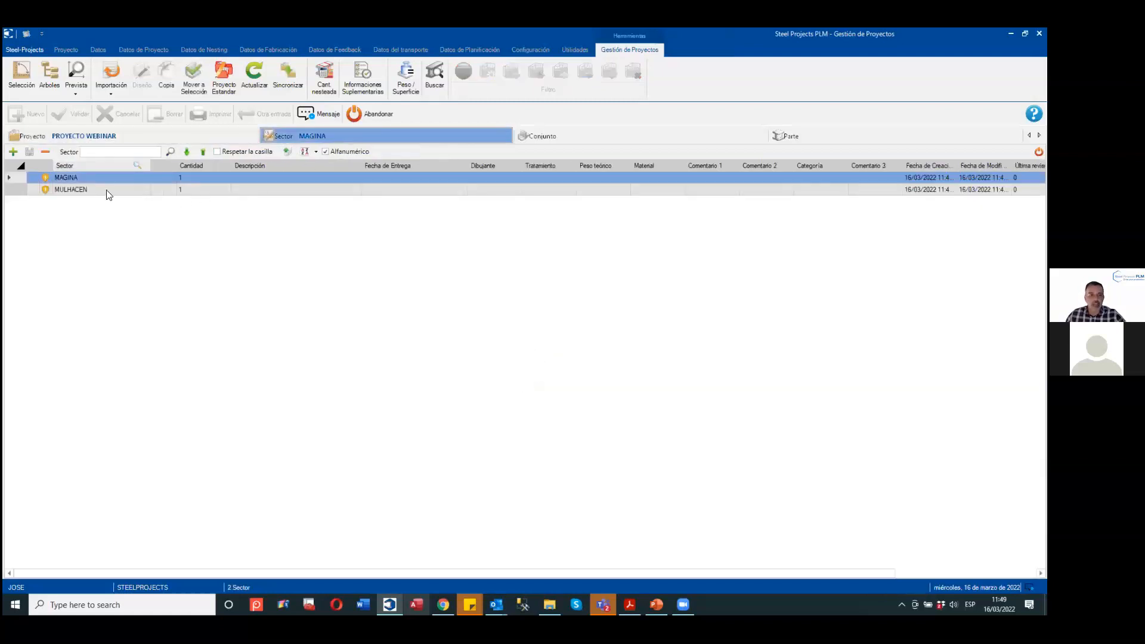
left_click(546, 135)
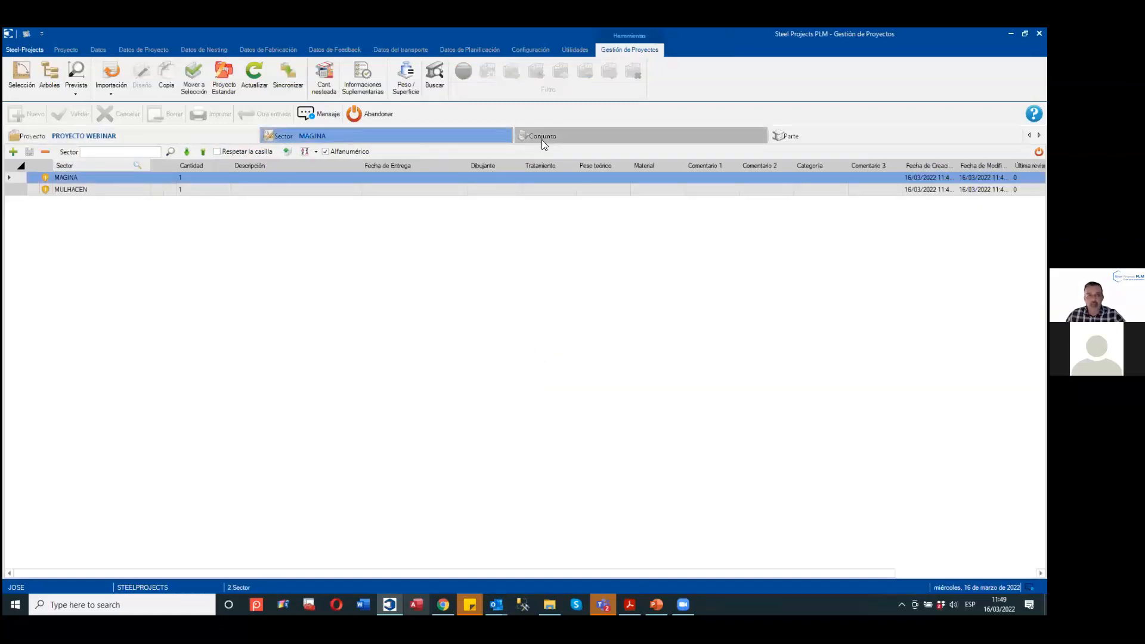
left_click(403, 138)
left_click(97, 189)
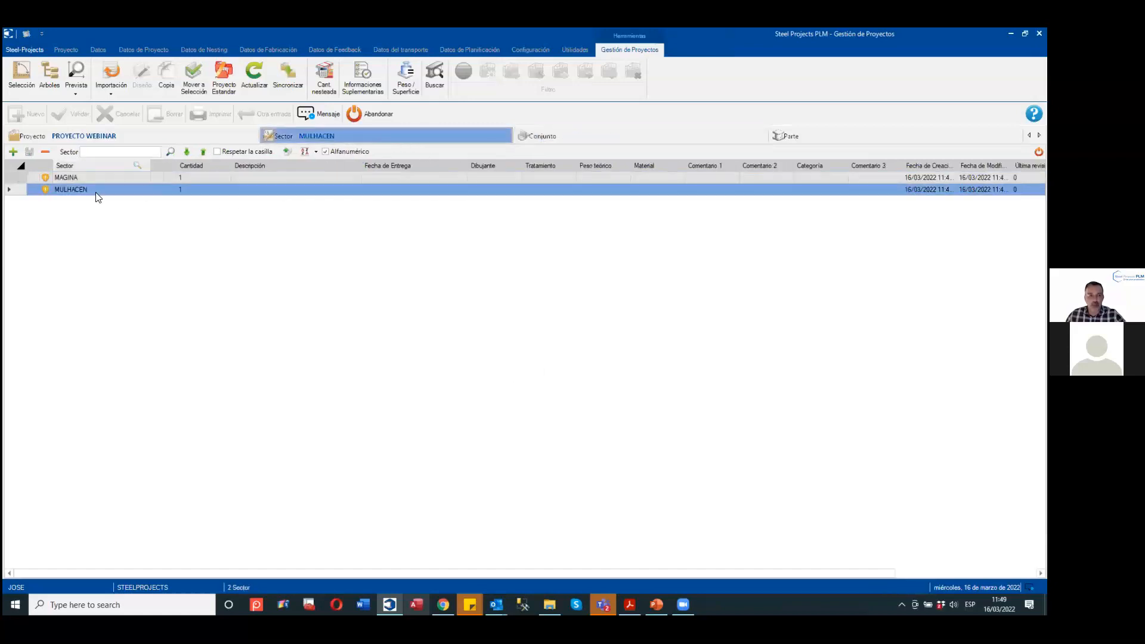
left_click(560, 137)
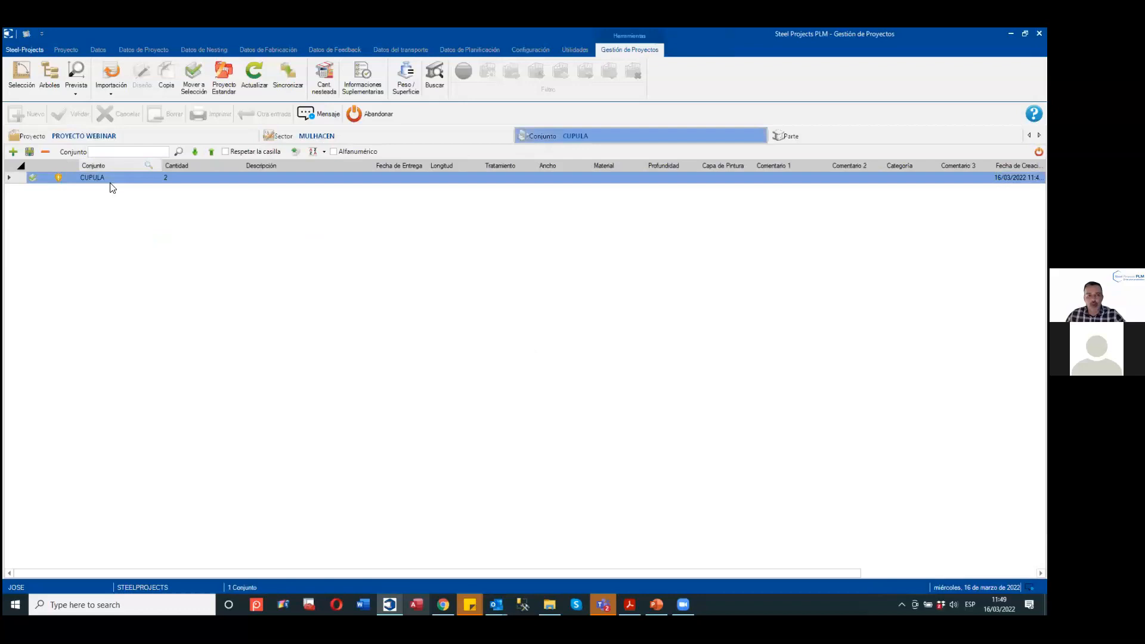
left_click(149, 135)
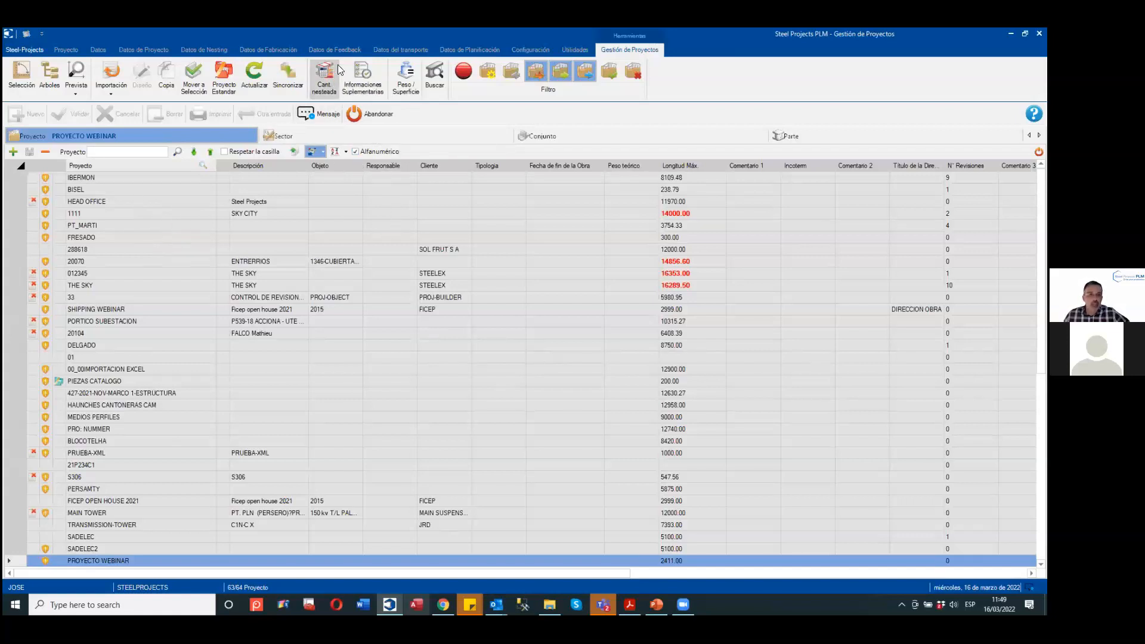
Display the nested quantities in the project list and examine the nesting status of the projects.
left_click(325, 74)
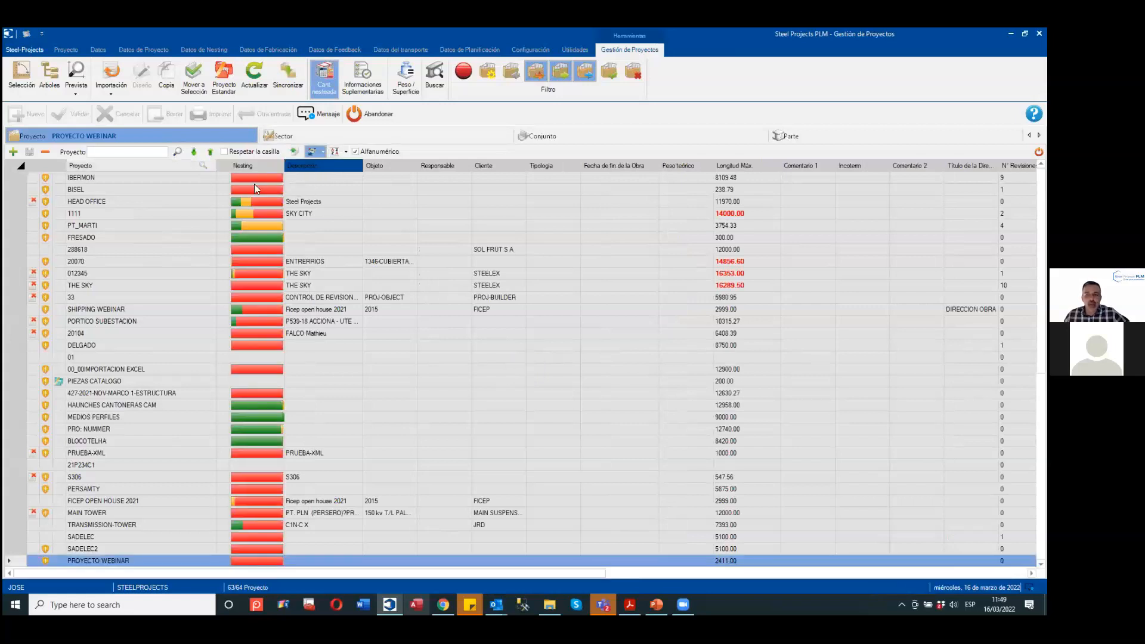
mouse_move(247, 238)
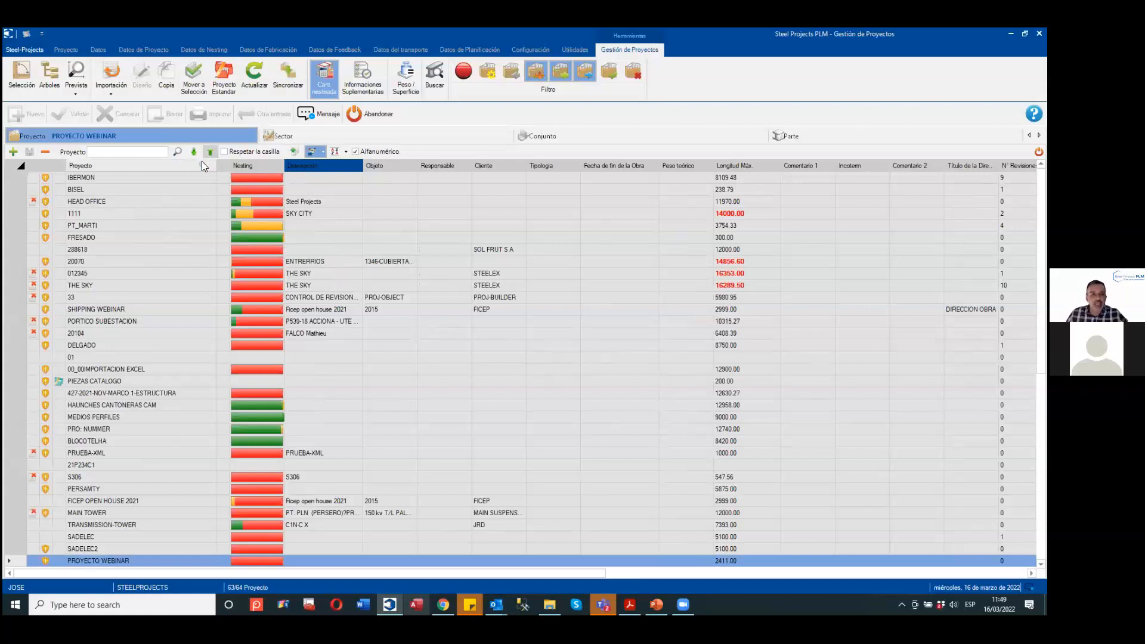
mouse_move(245, 406)
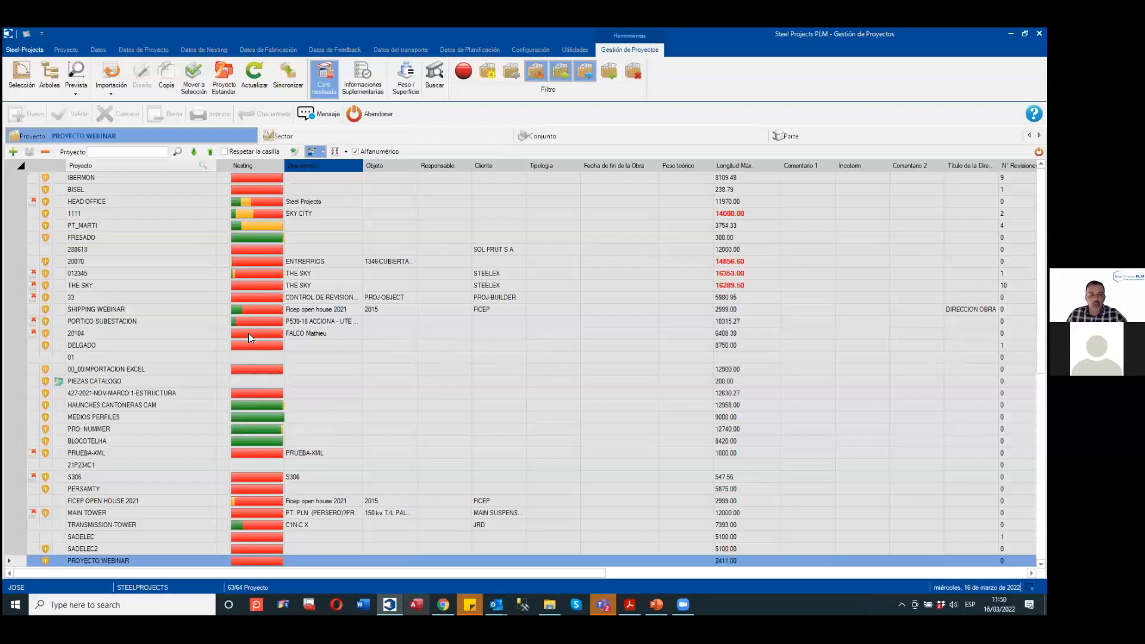
mouse_move(248, 333)
mouse_move(261, 228)
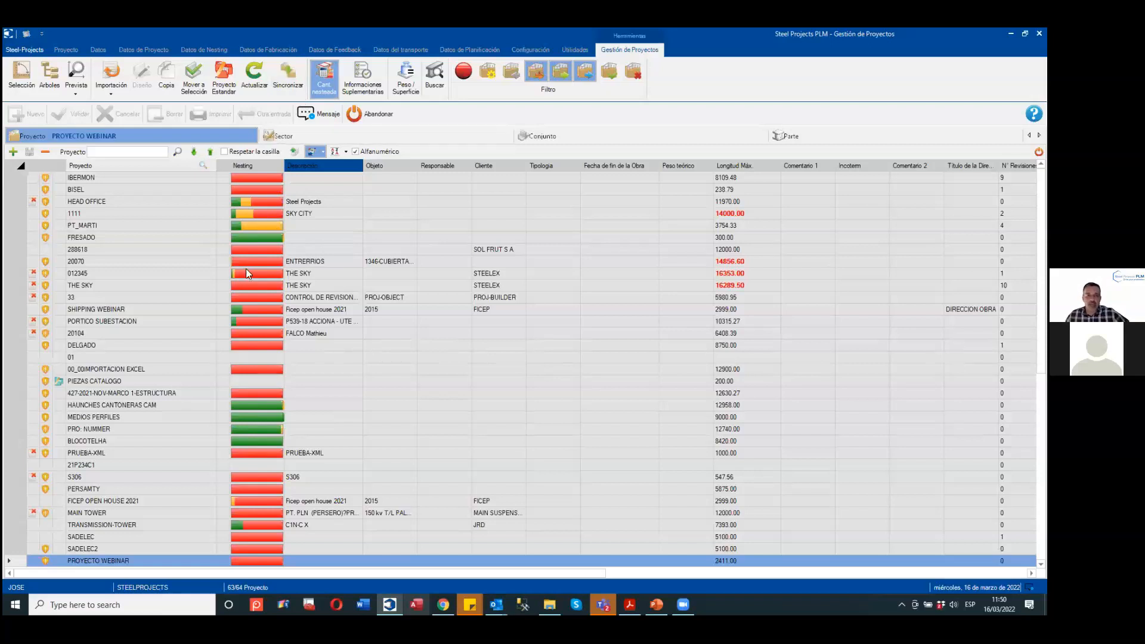
left_click(338, 77)
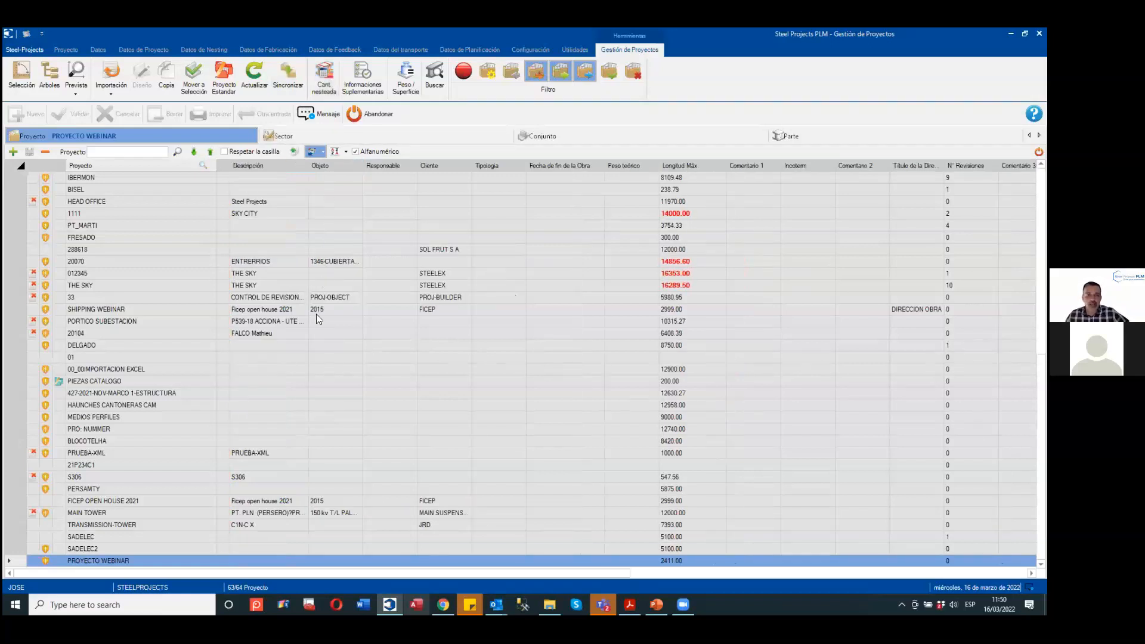
left_click(333, 86)
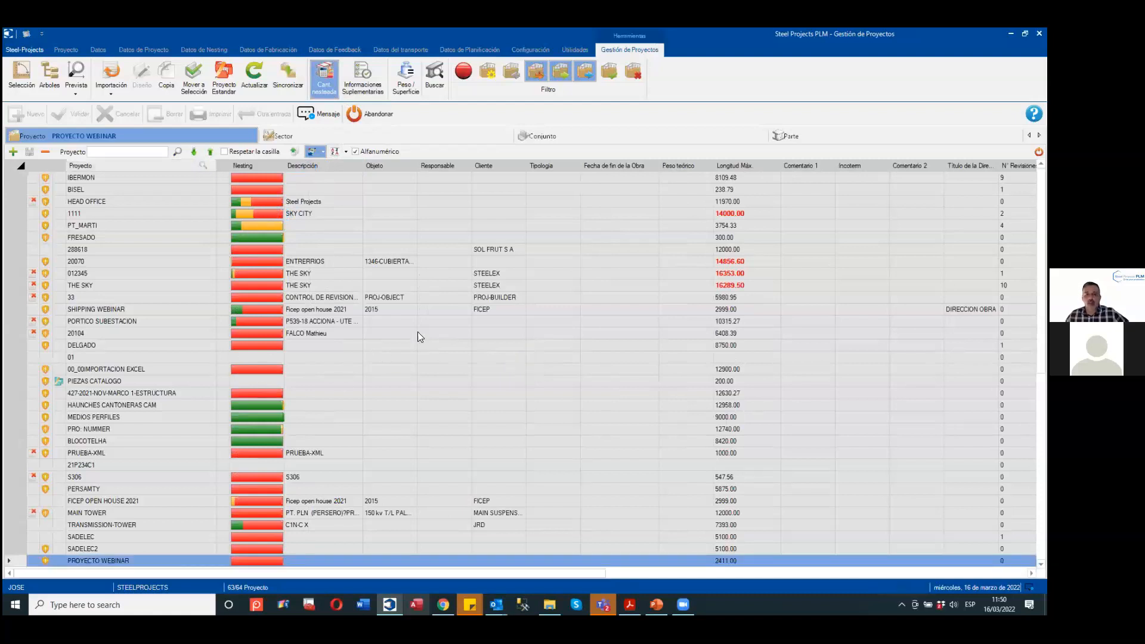
Show the supplementary information and examine the maximum lengths of projects 1111 and FRESADO.
left_click(355, 87)
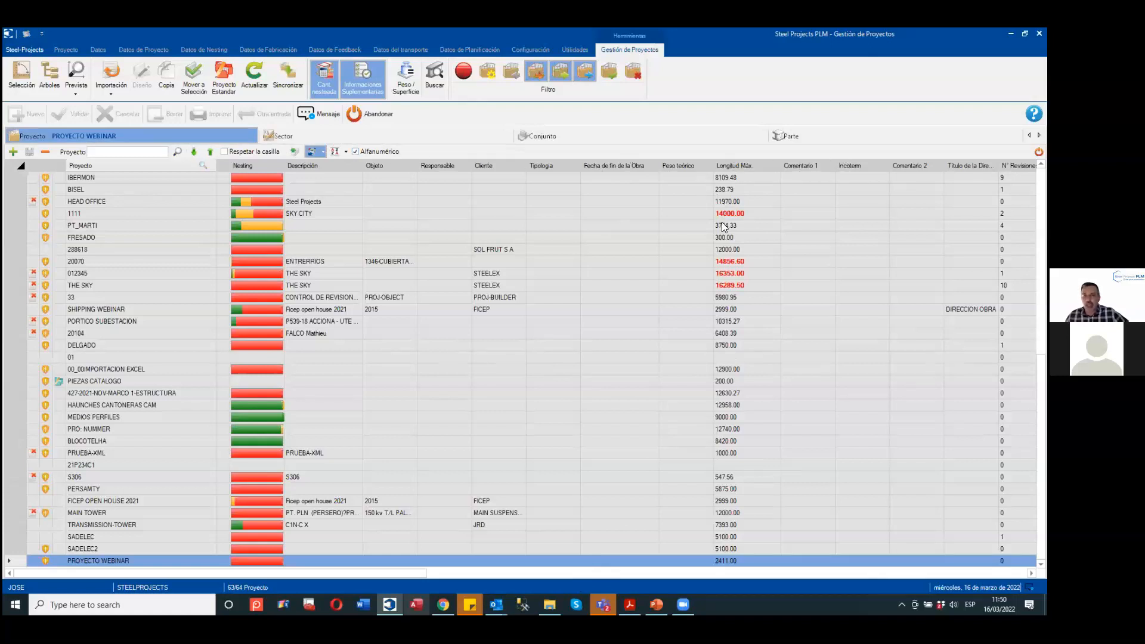
left_click(360, 76)
left_click(733, 213)
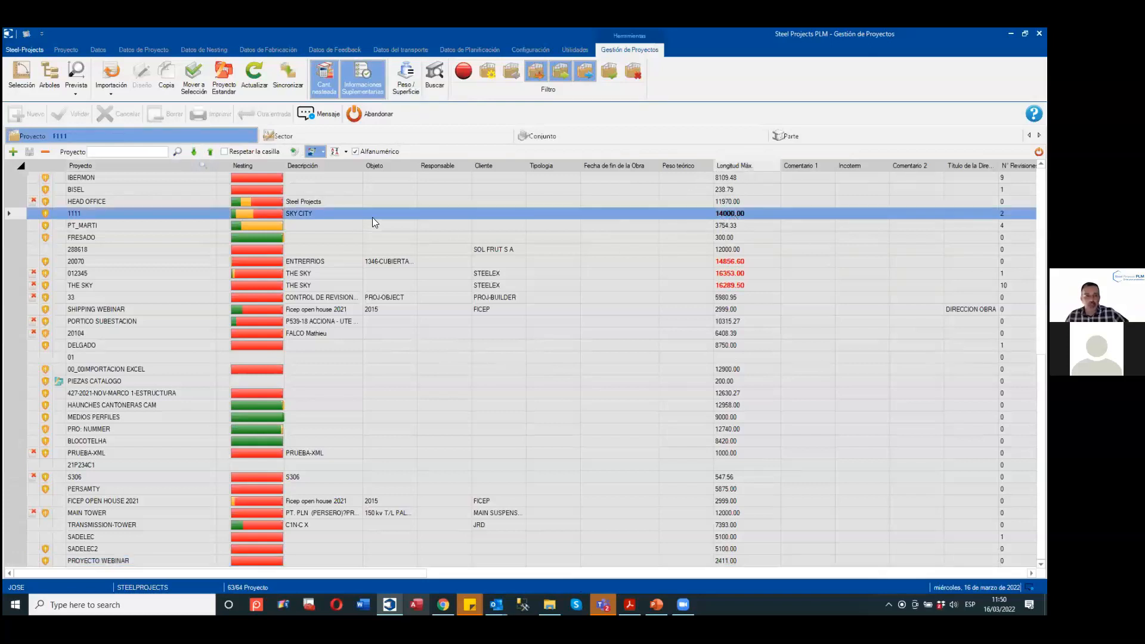
left_click(719, 236)
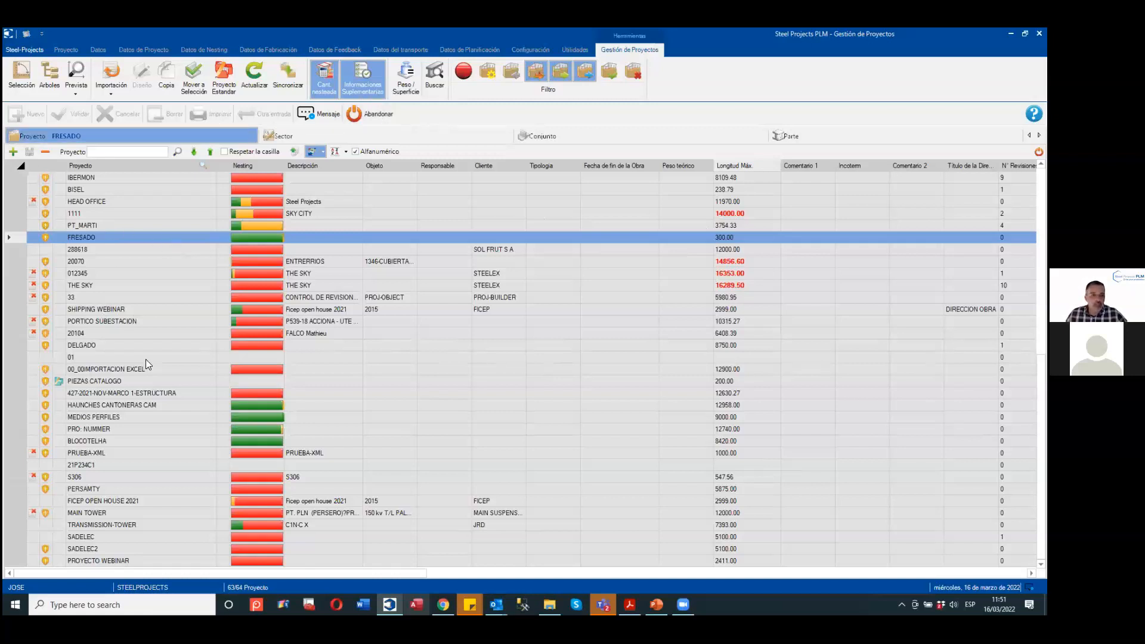
Open the general properties of the FICEP OPEN HOUSE 2021 project and set its end date to 27/07/2022.
left_click(115, 498)
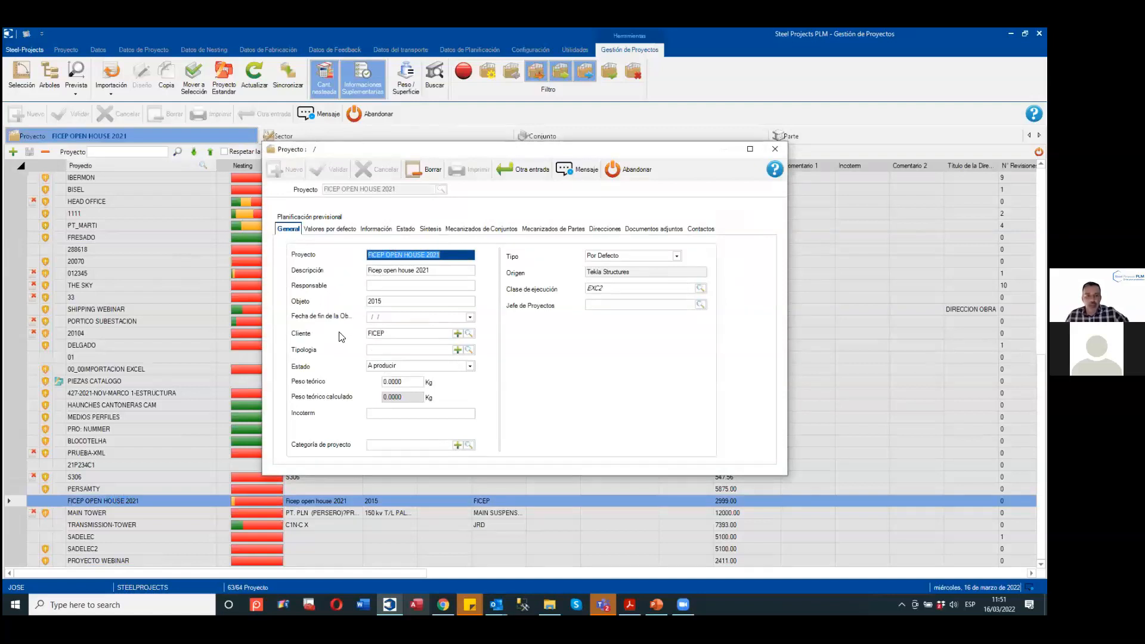
left_click(469, 317)
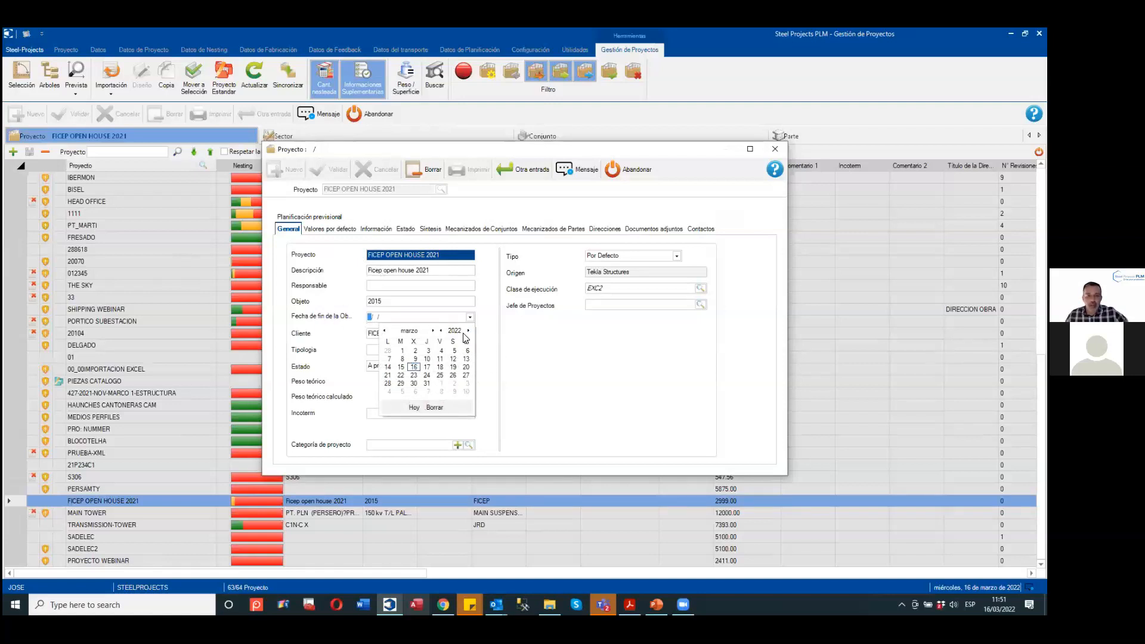
left_click(433, 331)
left_click(433, 331)
left_click(433, 330)
left_click(433, 330)
left_click(417, 384)
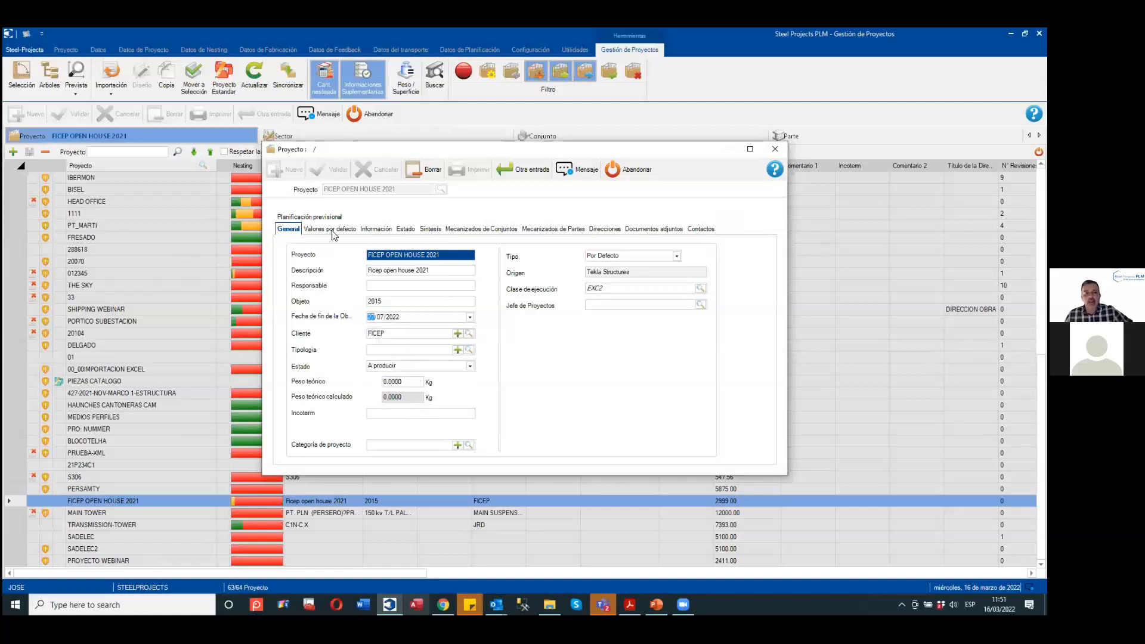
Examine the project's weight, part quantities and creation data, and view its synthesis by profile.
left_click(369, 232)
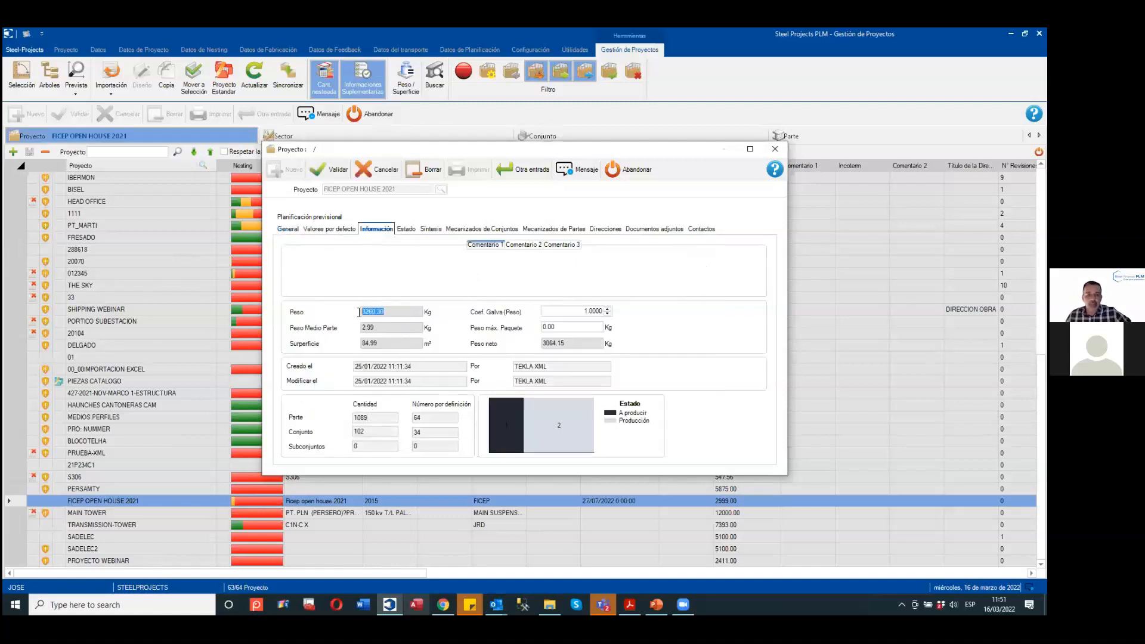
left_click_drag(370, 417, 347, 426)
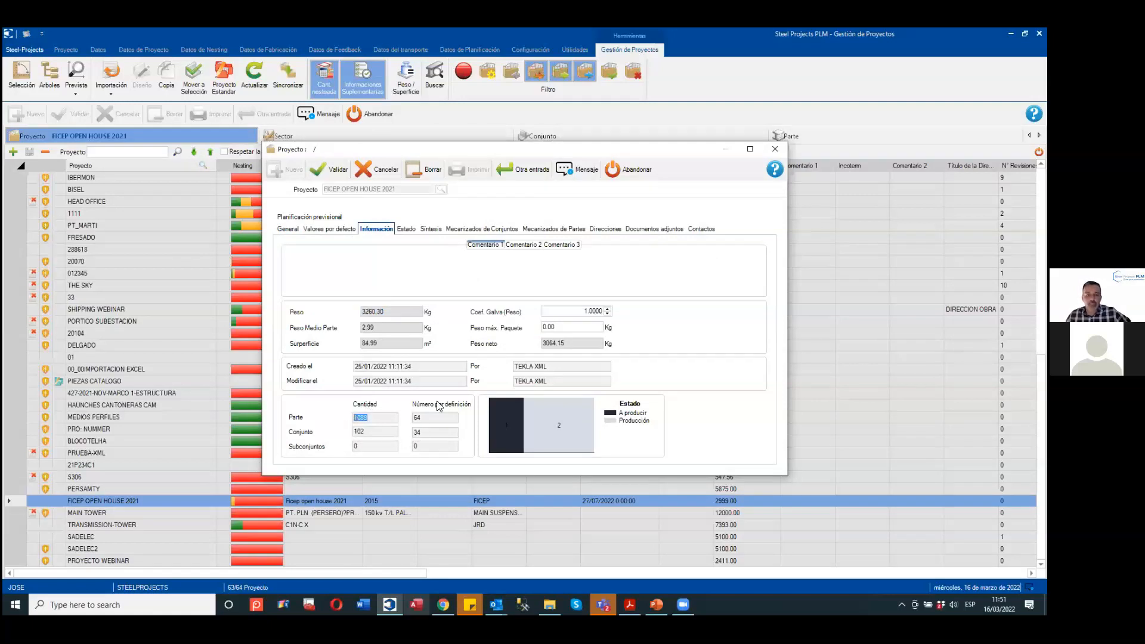
left_click(535, 366)
left_click(379, 369)
left_click(430, 229)
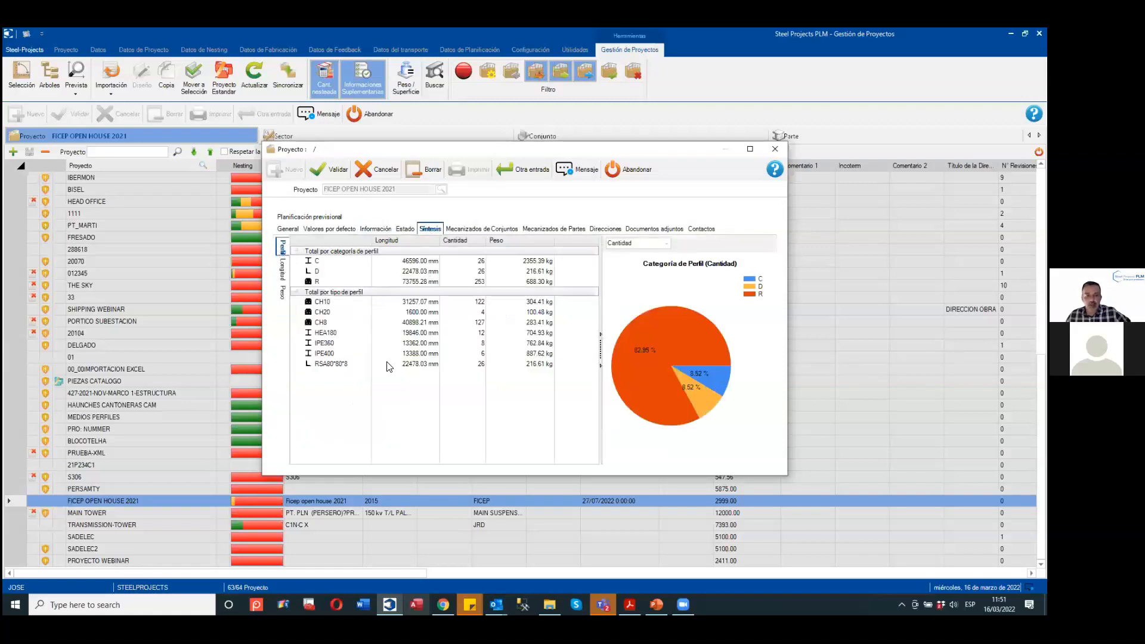
Chart the project's profile categories by weight and examine the HEA180, IPE360 and IPE400 rows in the synthesis.
left_click(663, 245)
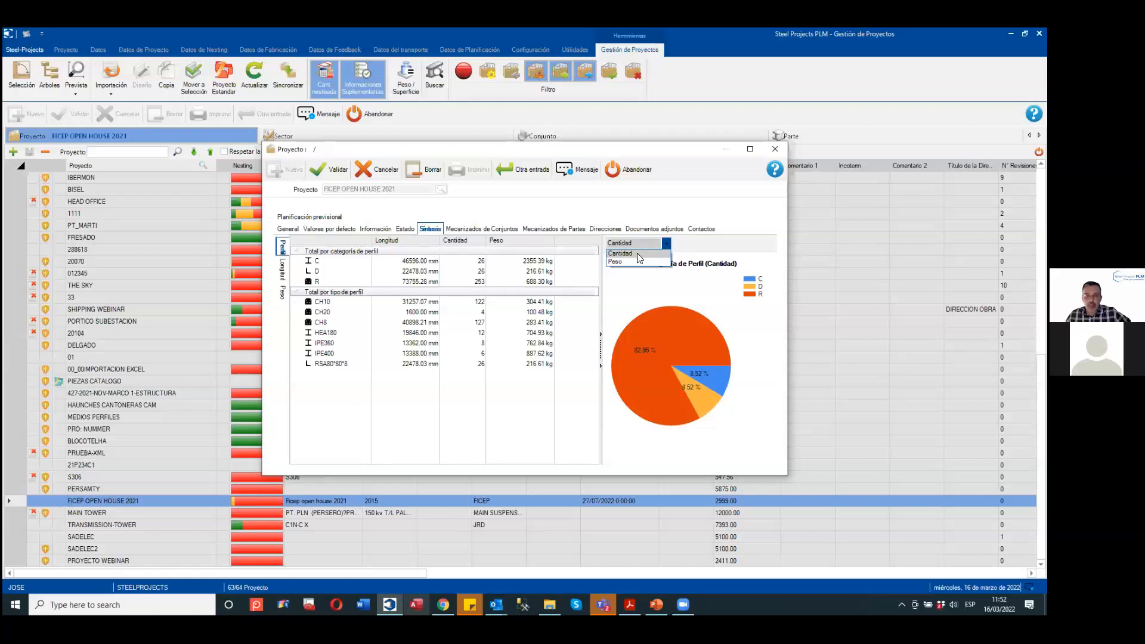
left_click(634, 260)
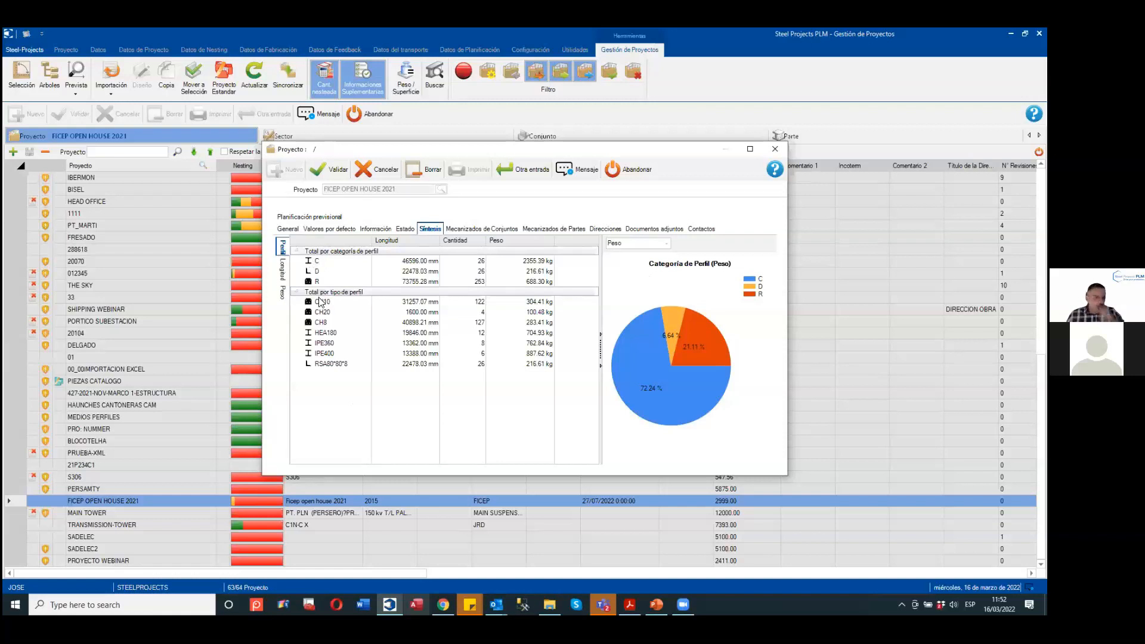
left_click(328, 335)
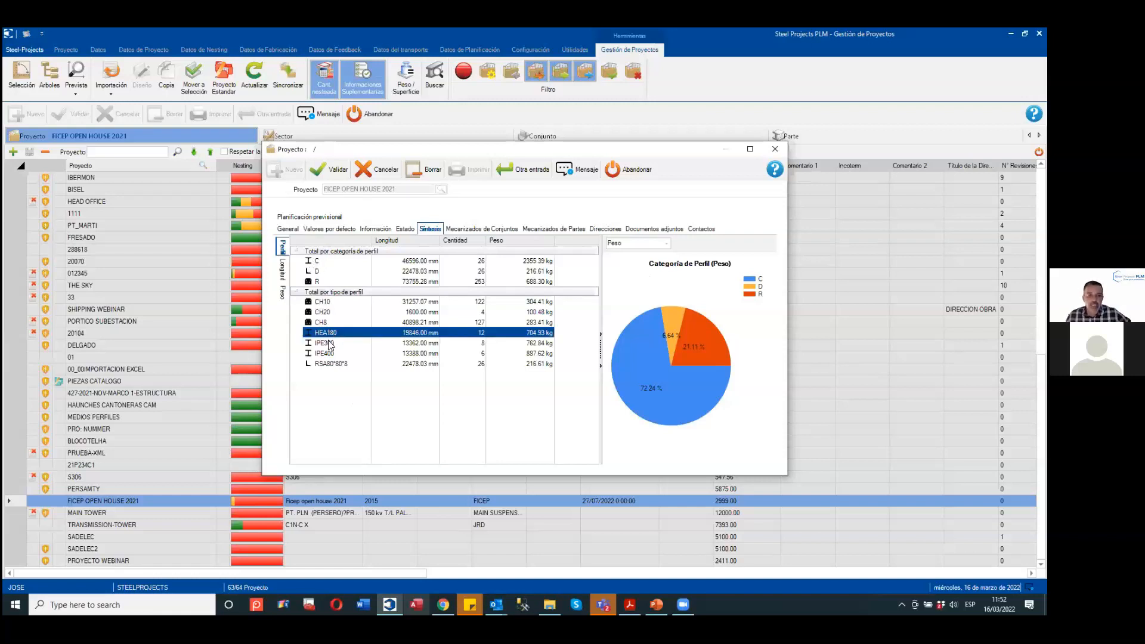
left_click(335, 346)
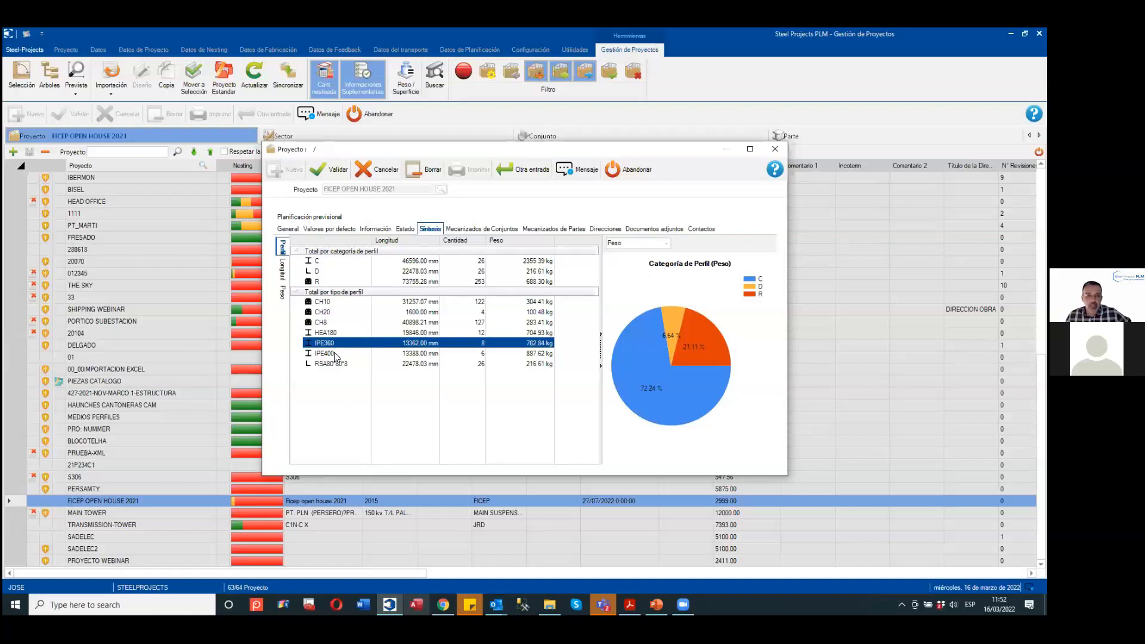
left_click(335, 354)
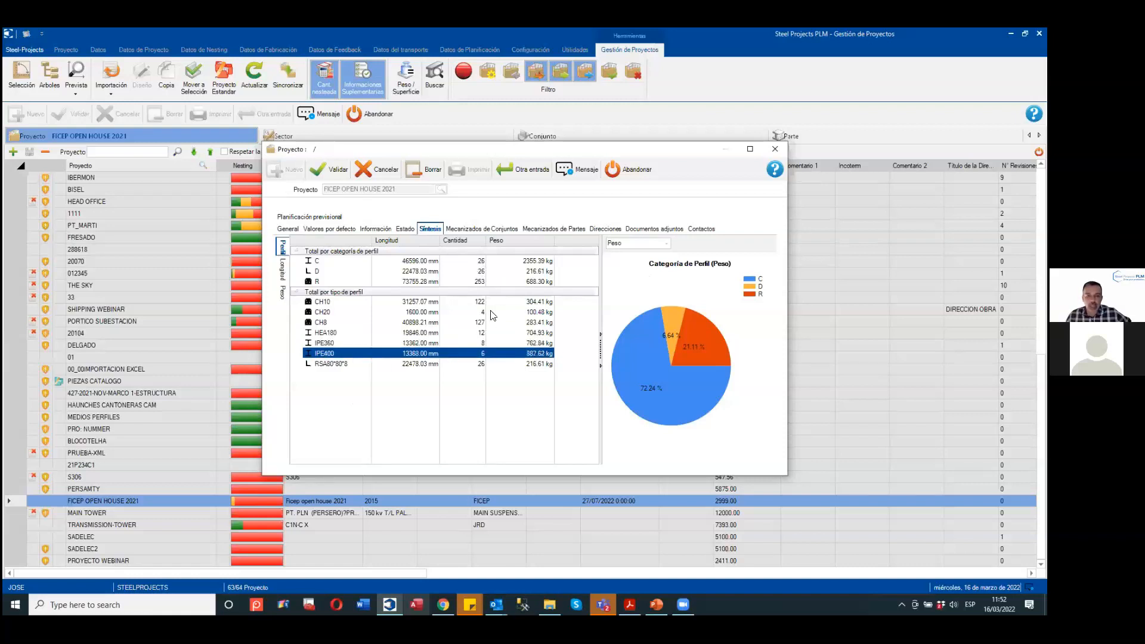
Switch the profile chart back to quantity and examine the project's synthesis by length and by weight.
left_click(665, 243)
left_click(658, 254)
left_click(283, 266)
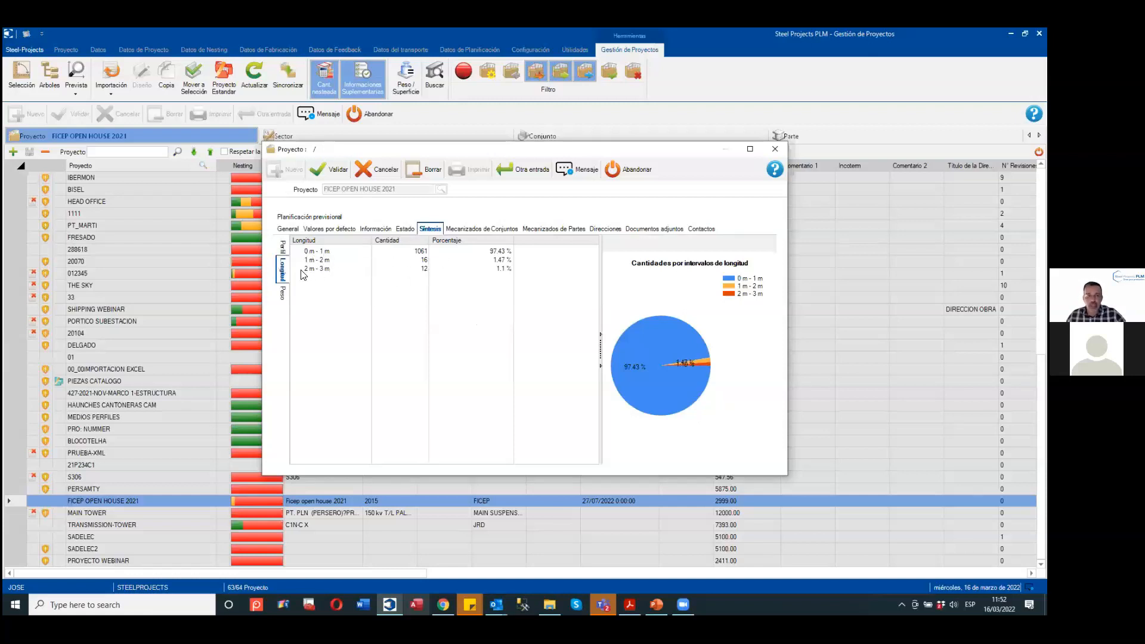
left_click(283, 292)
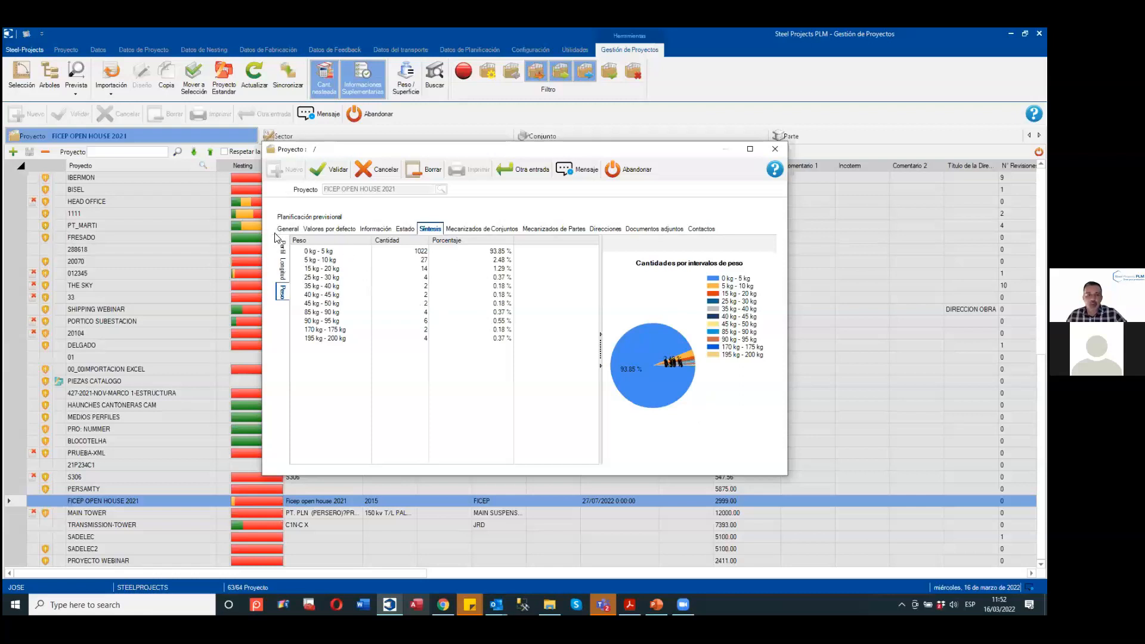
Examine the project's assembly and part machining, addresses, attached documents and contacts, and close its properties without saving.
left_click(456, 230)
left_click(536, 230)
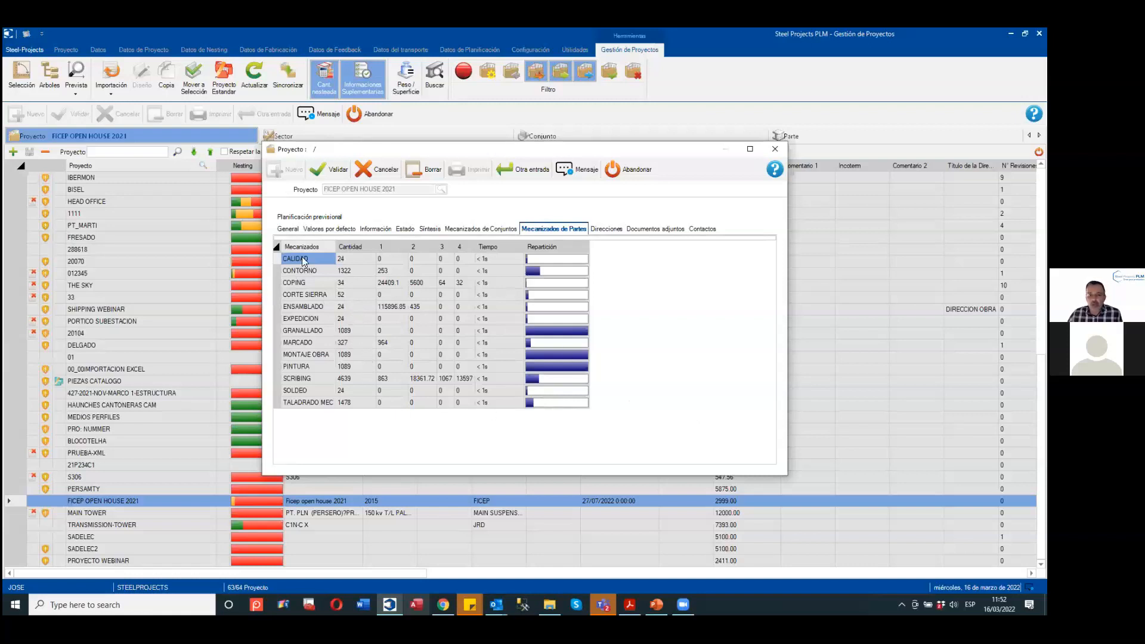
left_click(596, 227)
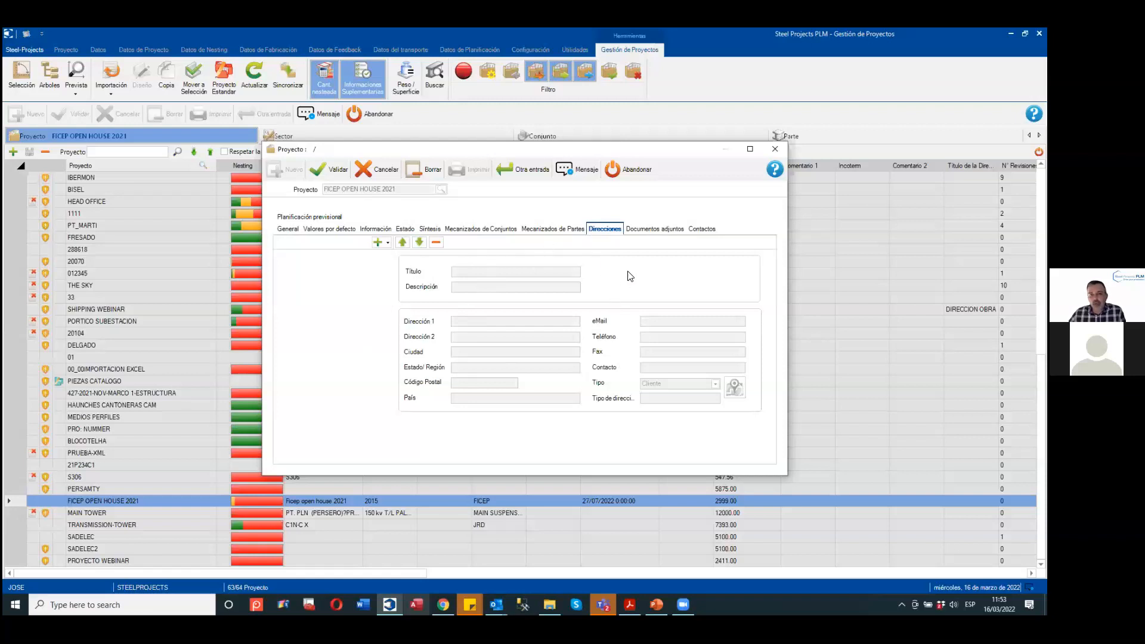
left_click(647, 230)
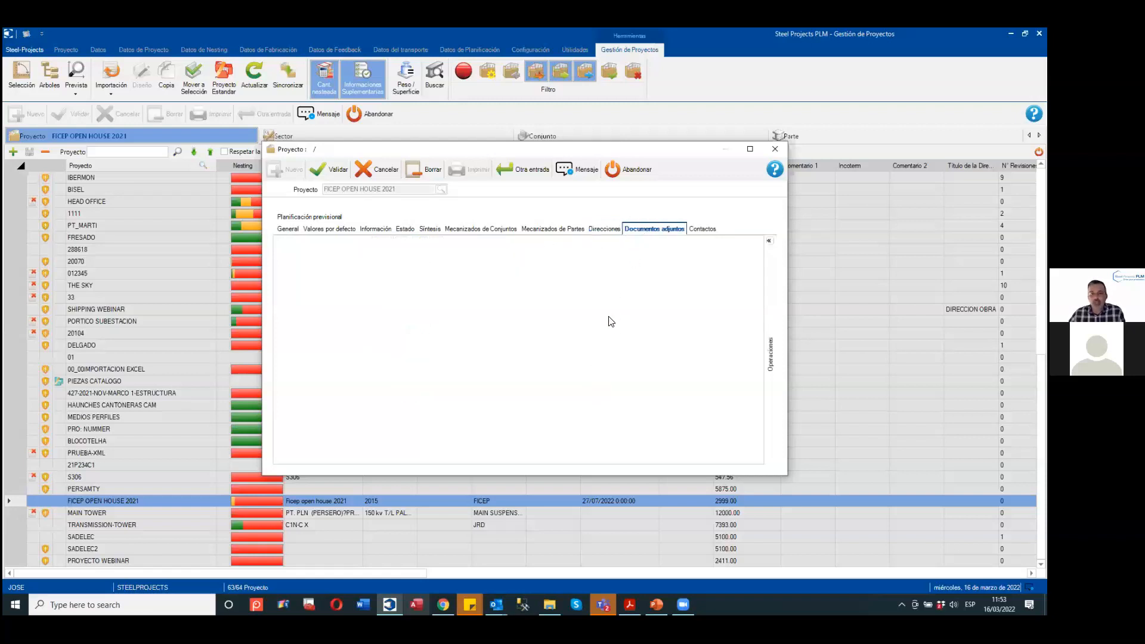
left_click(769, 241)
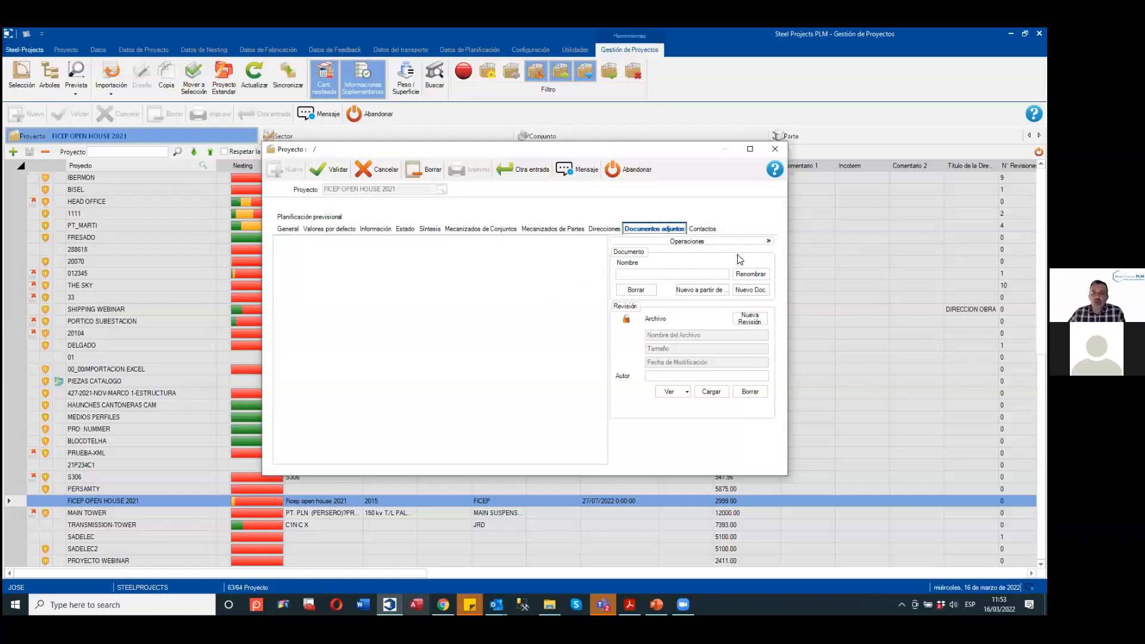
left_click(711, 230)
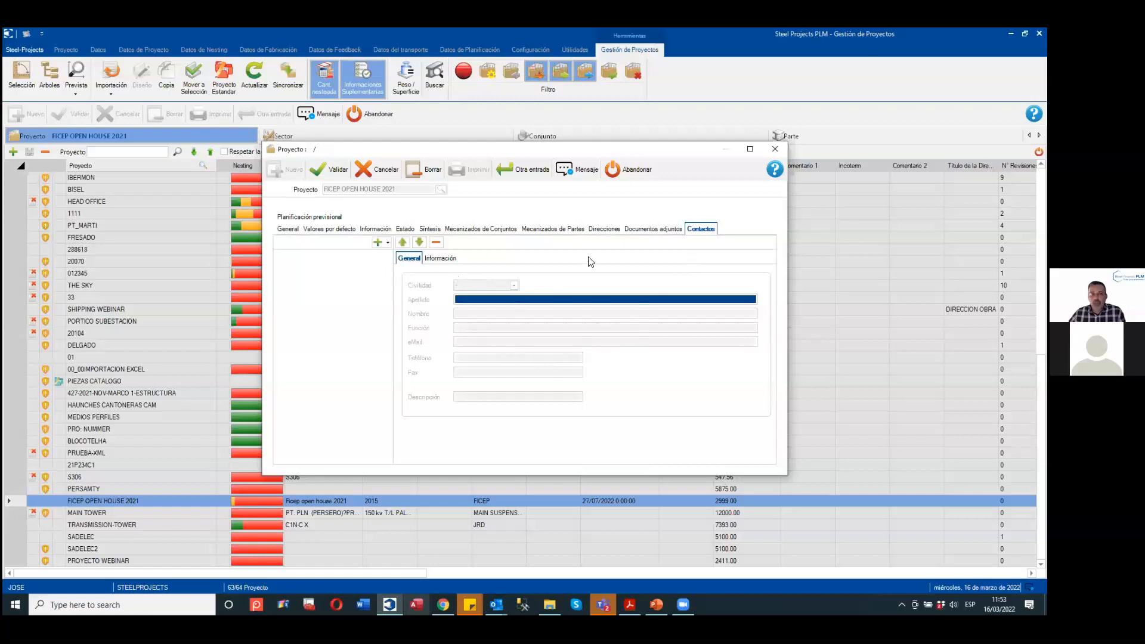
left_click(636, 169)
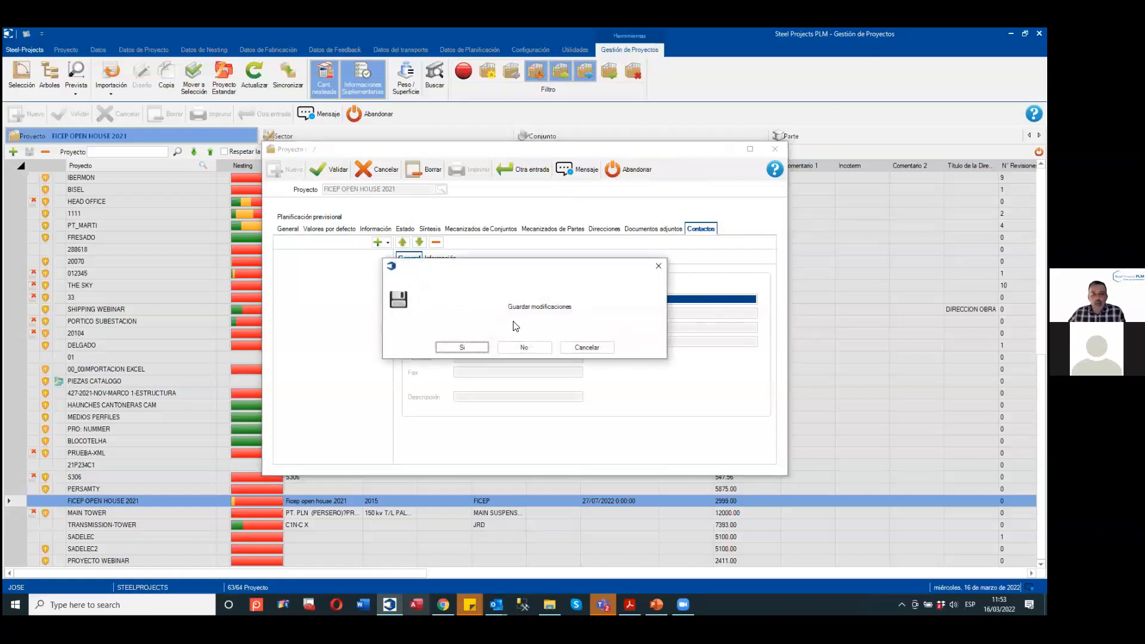
left_click(517, 347)
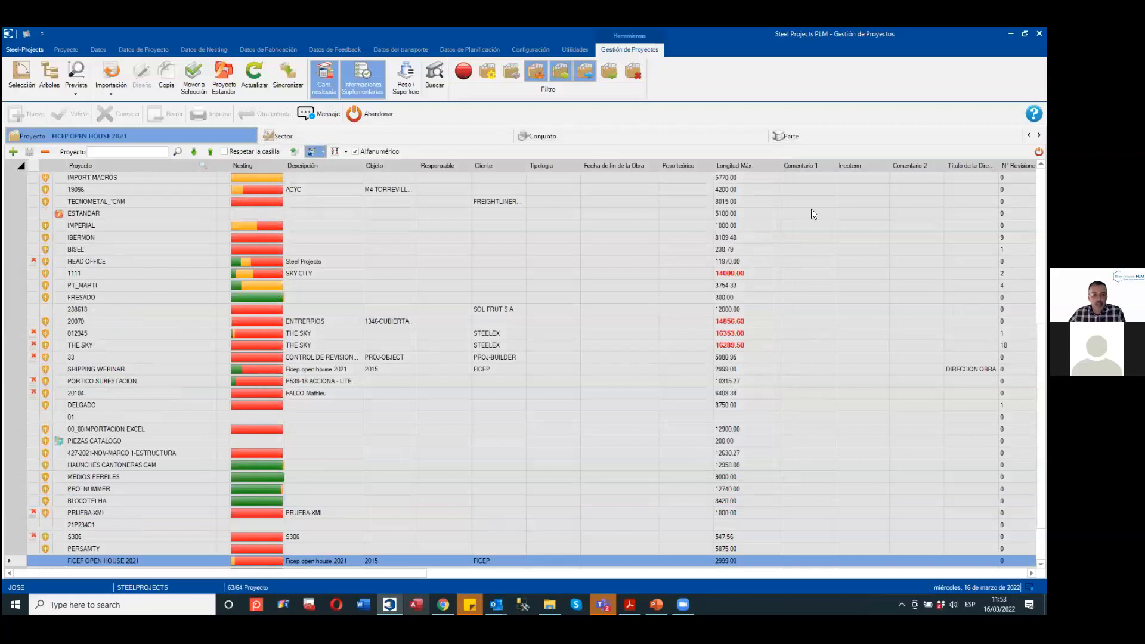
List the parts of the FICEP OPEN HOUSE 2021 project and display the preview of part F16.
left_click(898, 143)
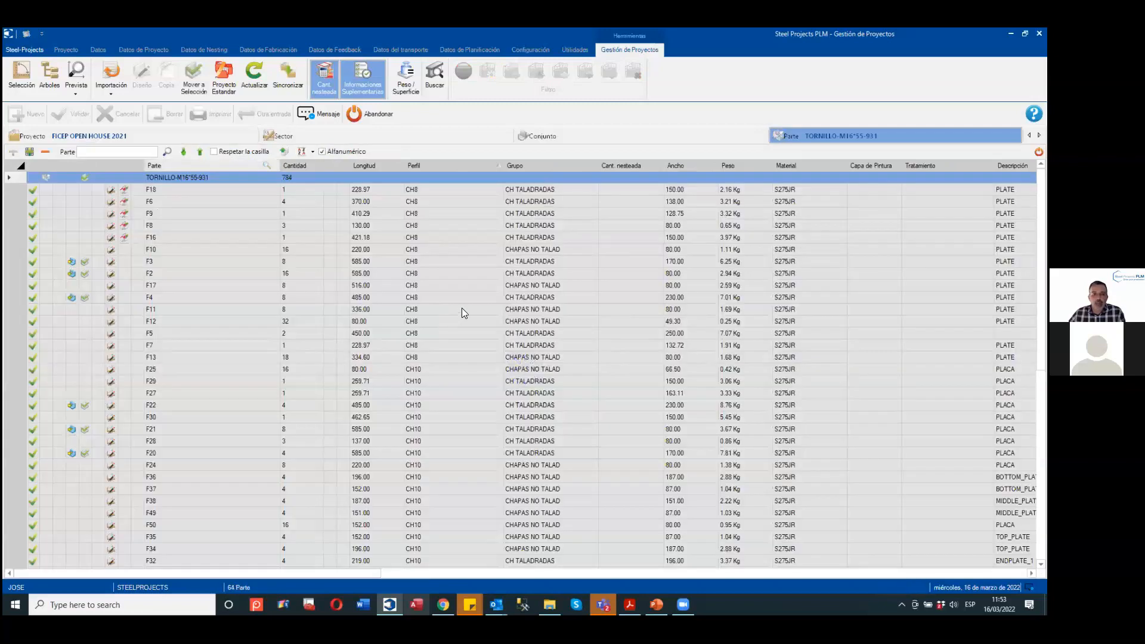
left_click(517, 241)
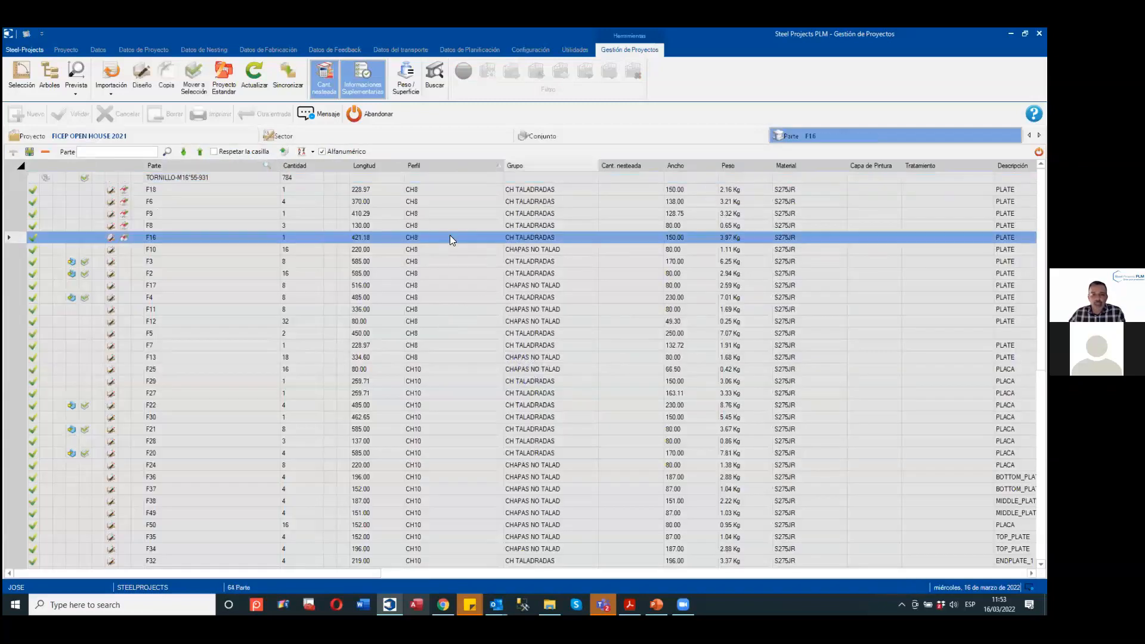
left_click(71, 76)
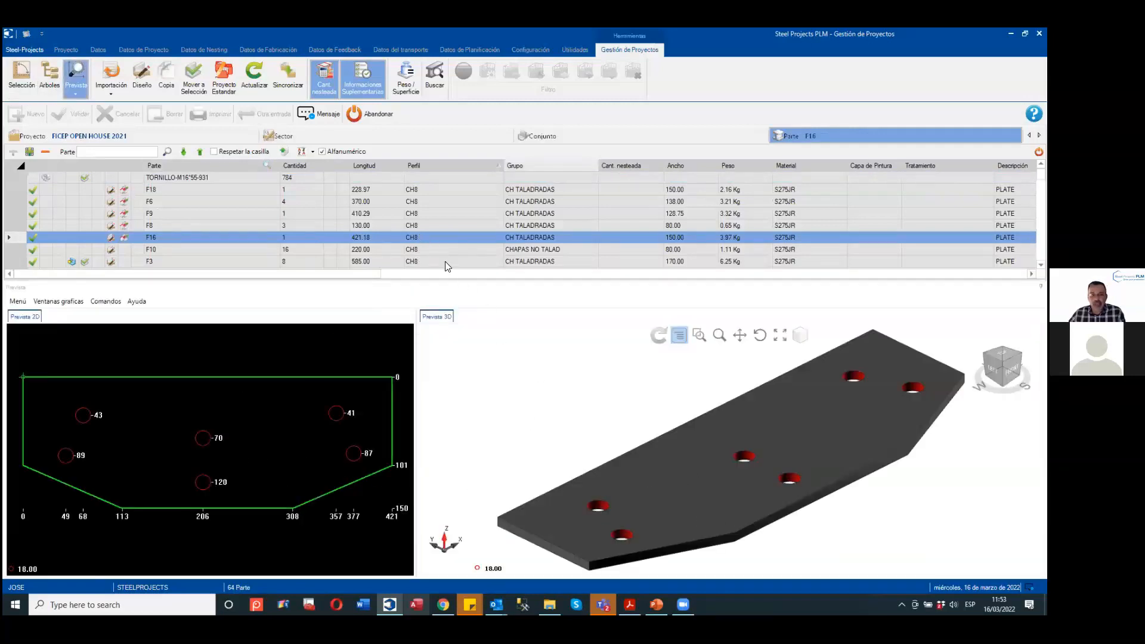
Open the properties of part F16, examine its machining, preview and attached document operations, and close them.
left_click(314, 237)
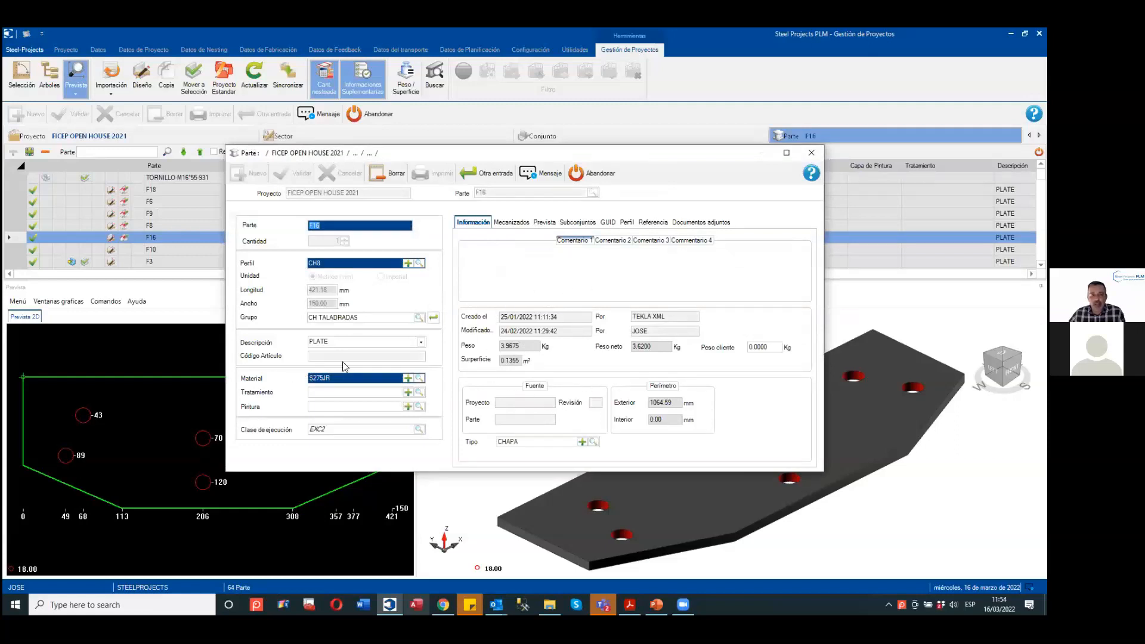
left_click(511, 222)
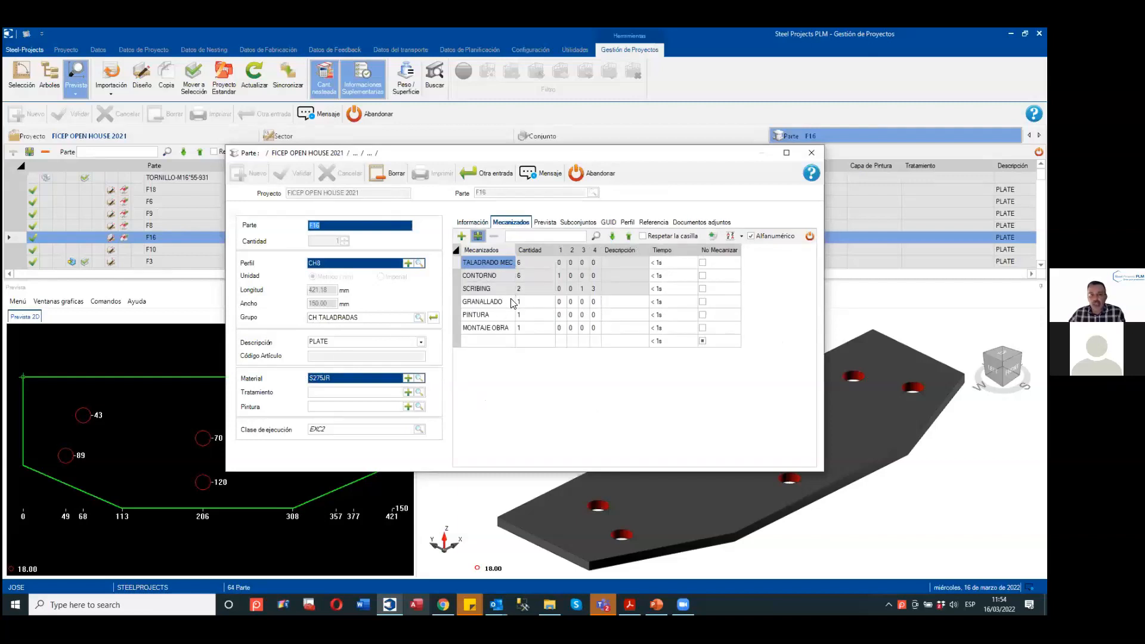
left_click(563, 223)
left_click(539, 222)
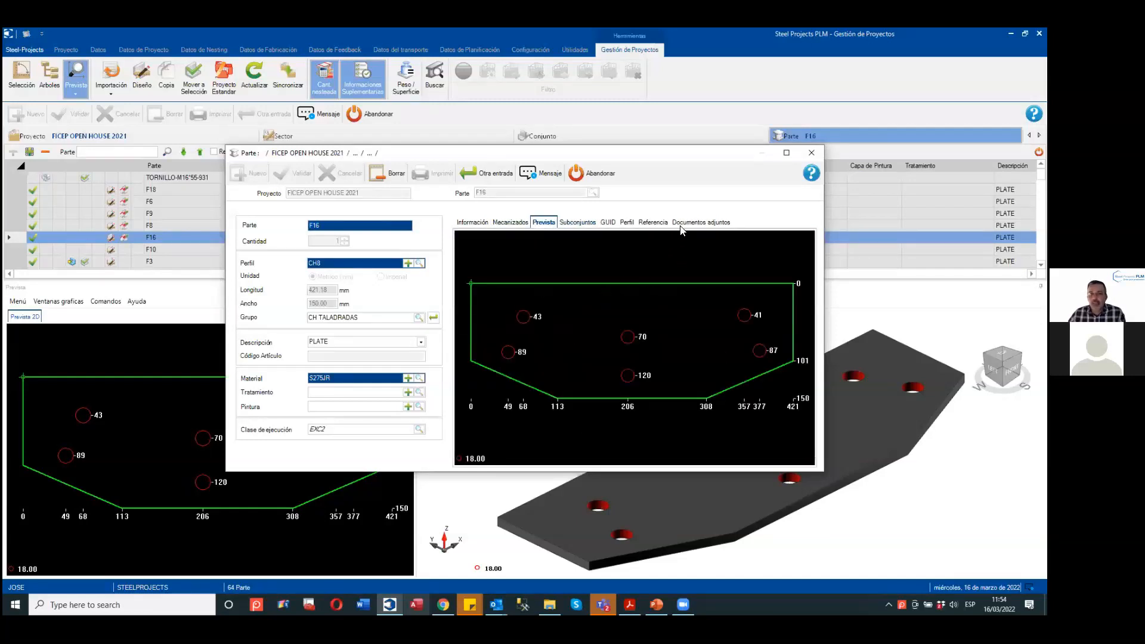
left_click(702, 222)
left_click(810, 254)
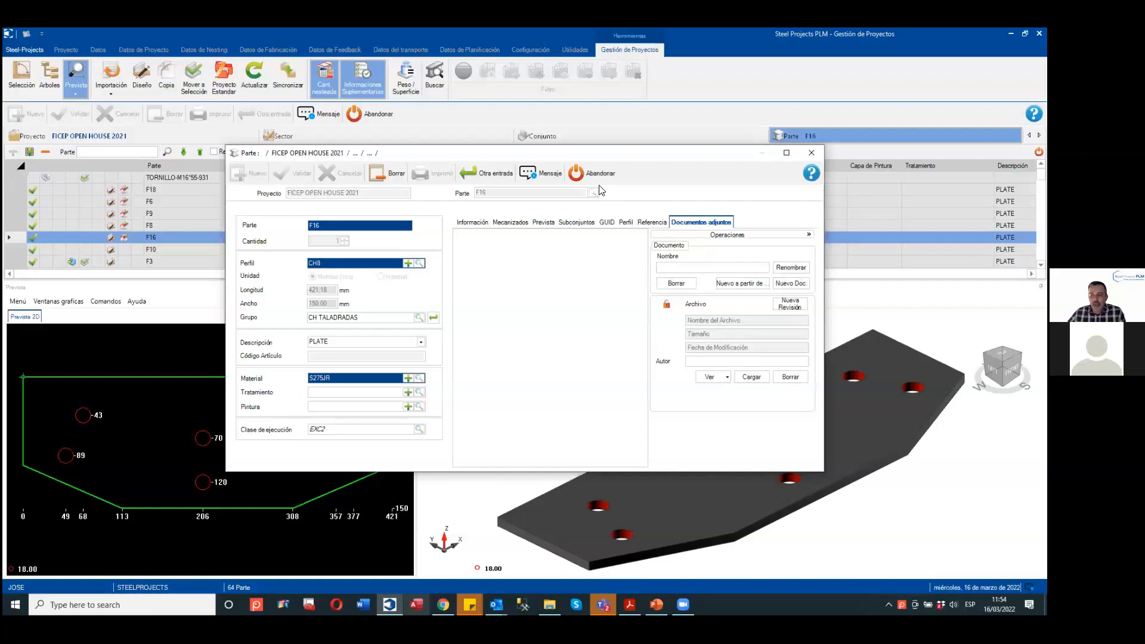
left_click(809, 154)
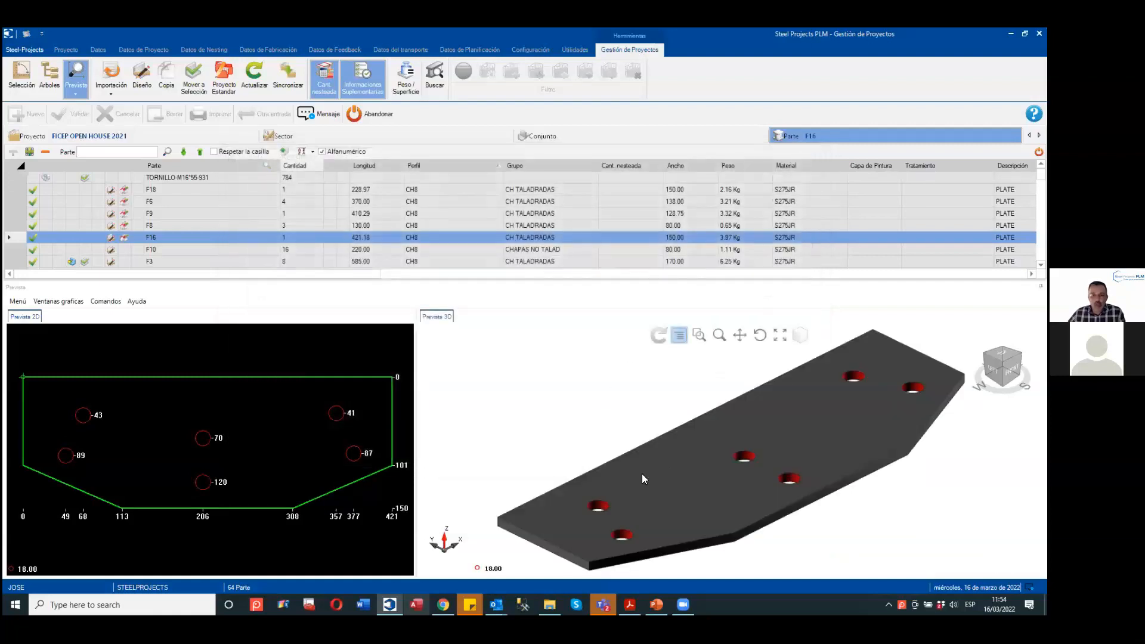
Open part F16 in the design editor and view the hole entry options without adding a hole.
double_click(642, 473)
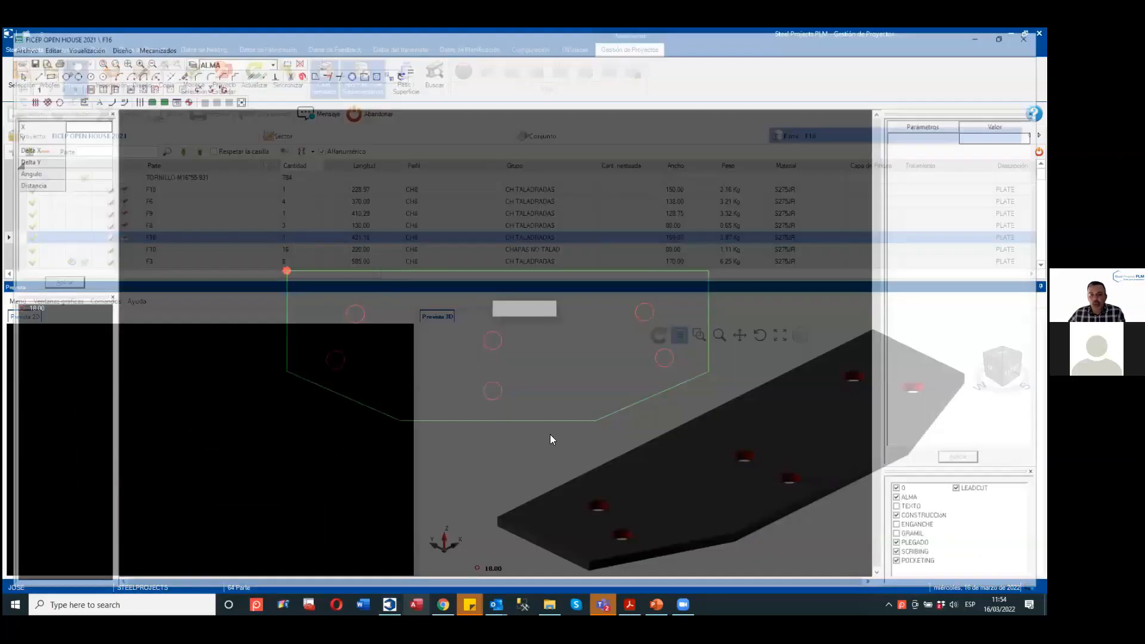
scroll(671, 245, "up", 3)
scroll(654, 261, "down", 5)
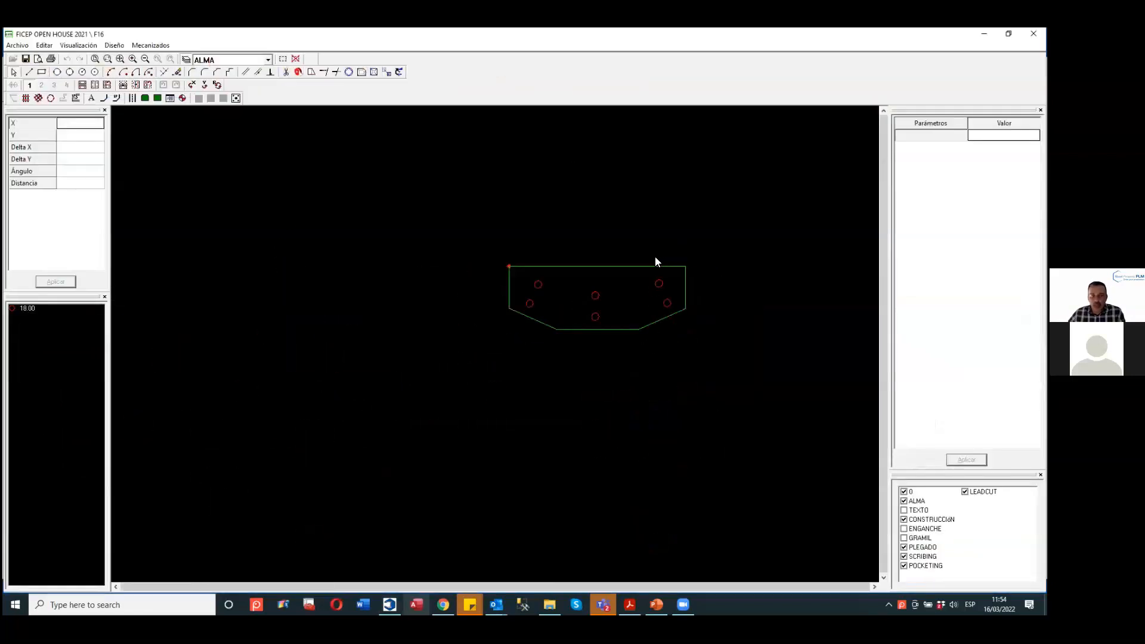
left_click(26, 100)
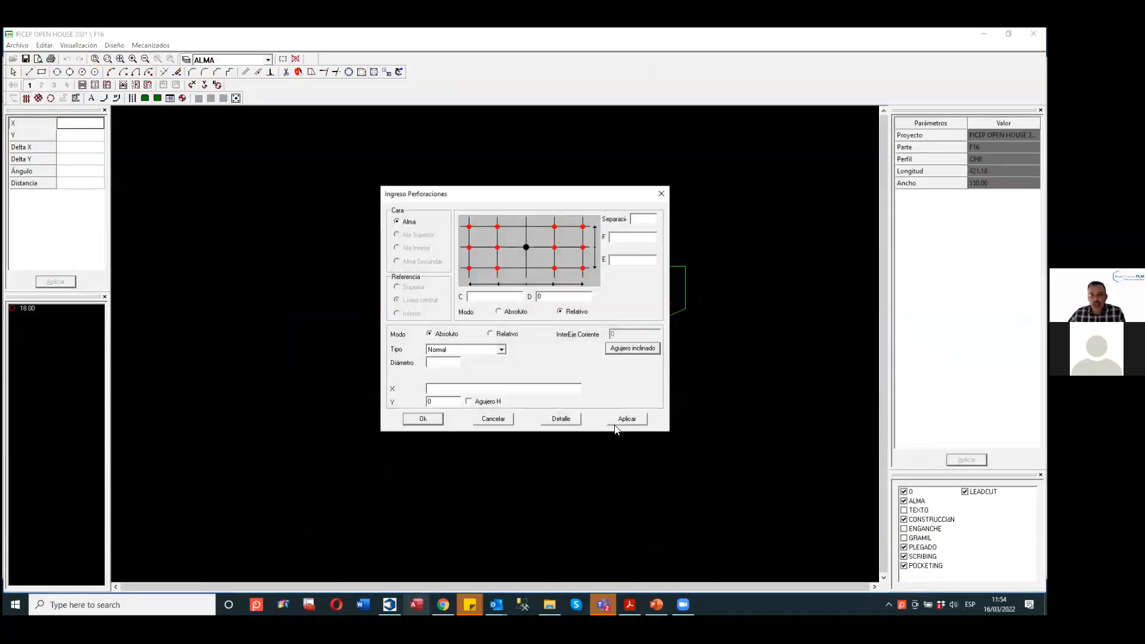
left_click(493, 419)
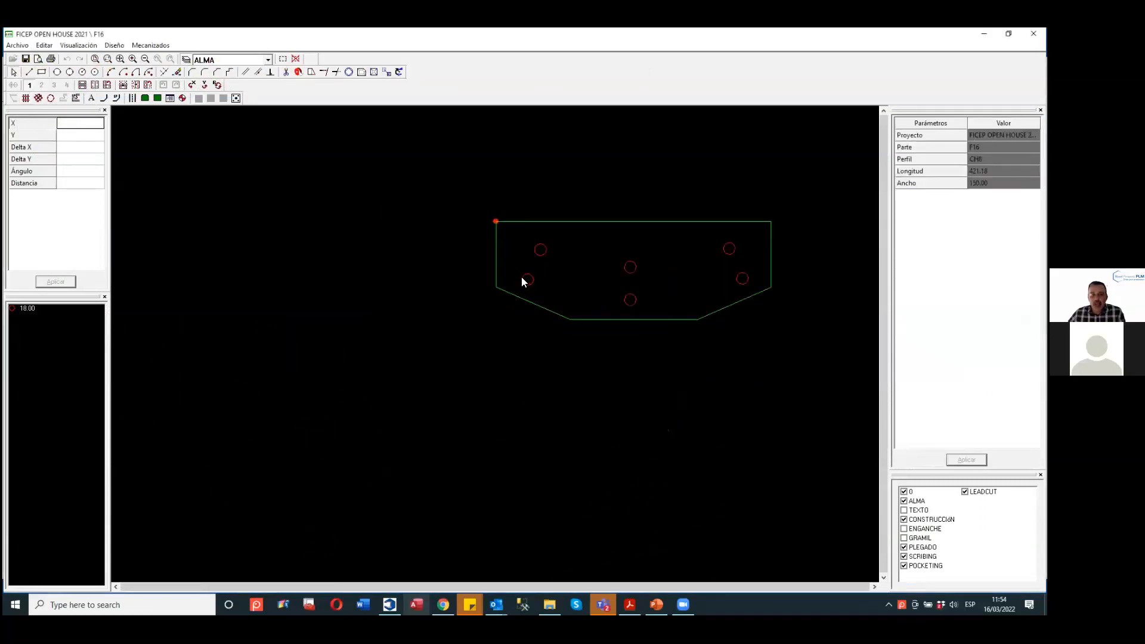
View the settings of the plate's lower-left hole, including its diameter, and close them without changes.
right_click(521, 283)
left_click(536, 325)
left_click_drag(446, 361, 422, 369)
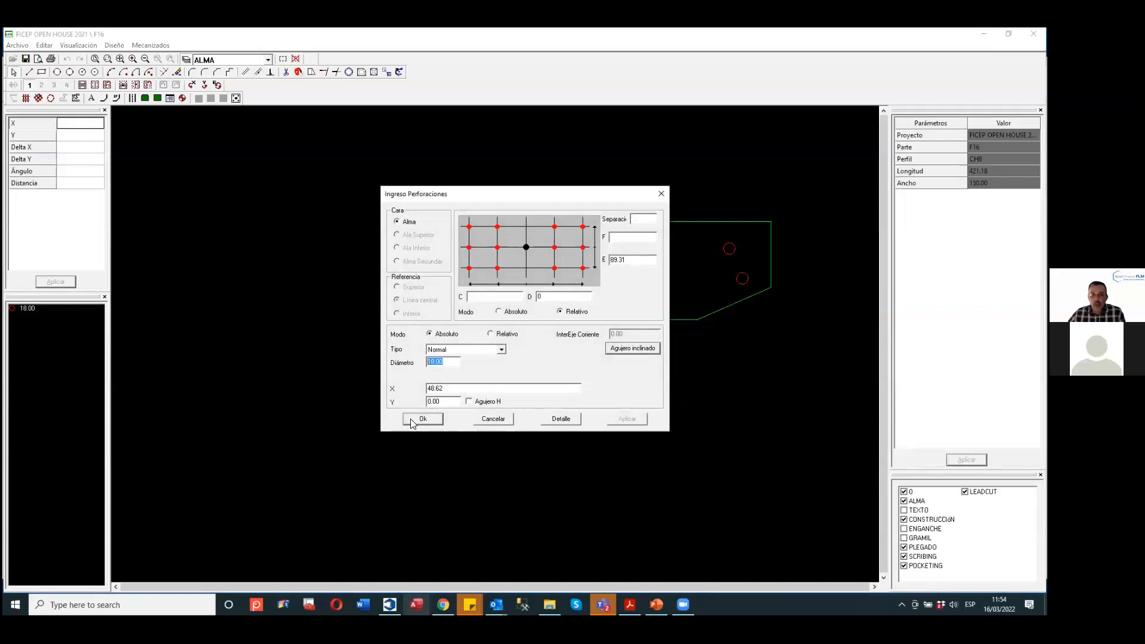
left_click(659, 194)
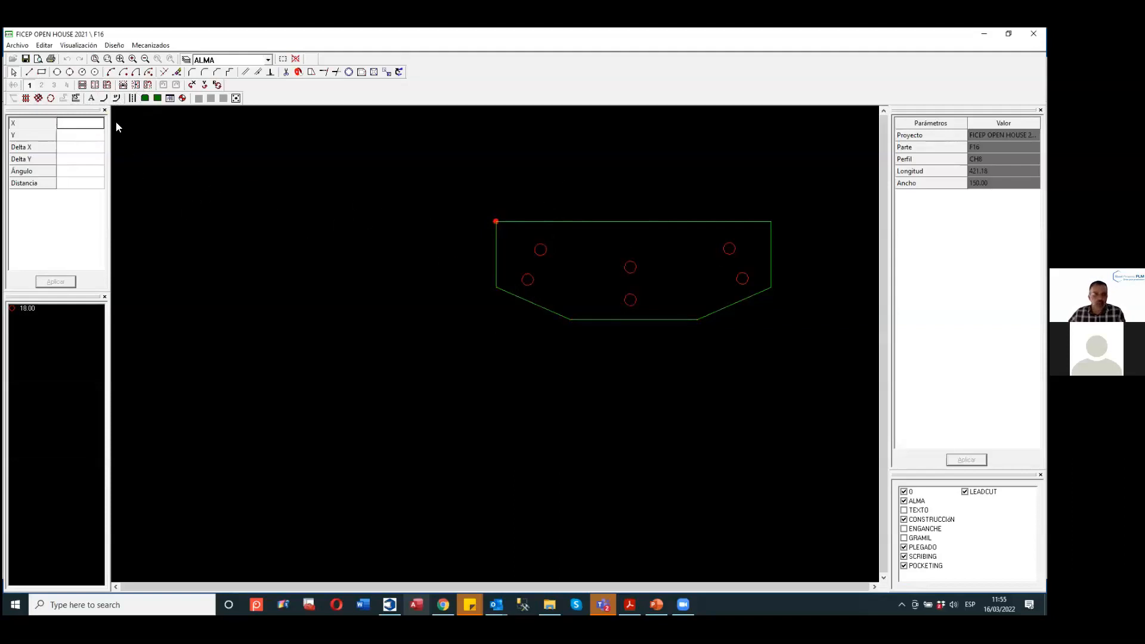
View the robot cutout entry window and close the F16 design without saving the modifications.
left_click(76, 97)
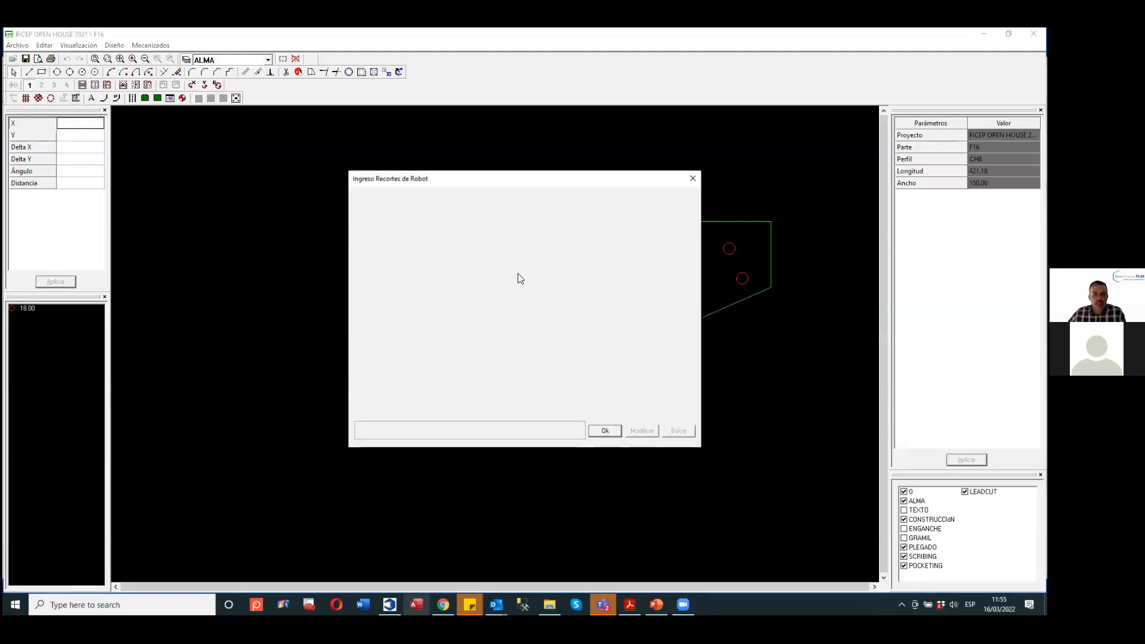
left_click(598, 428)
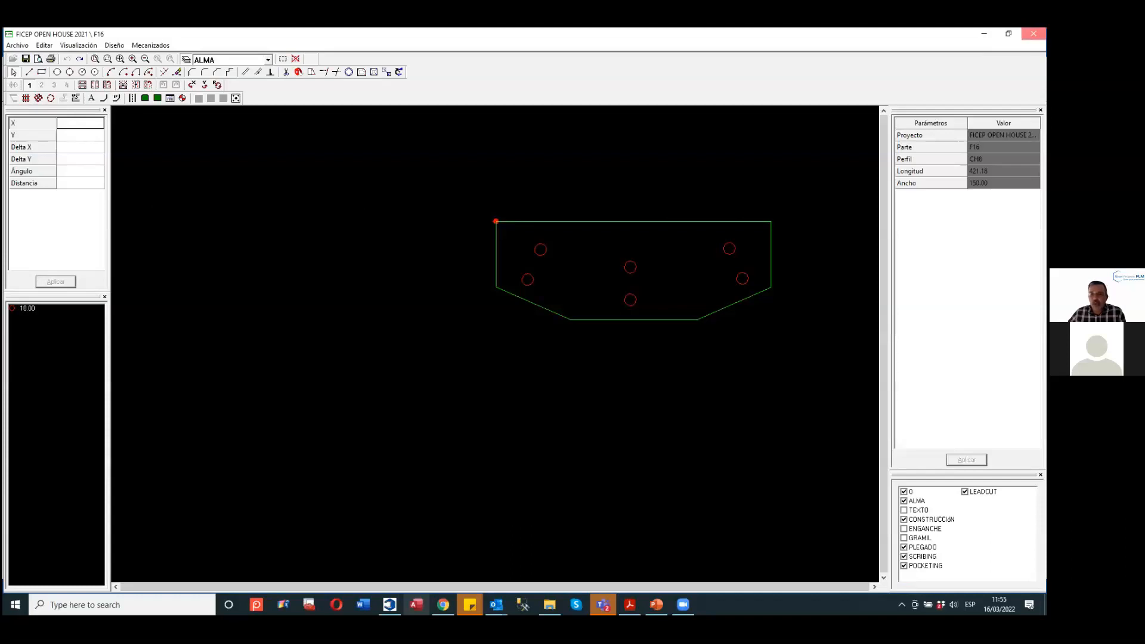
left_click(1033, 34)
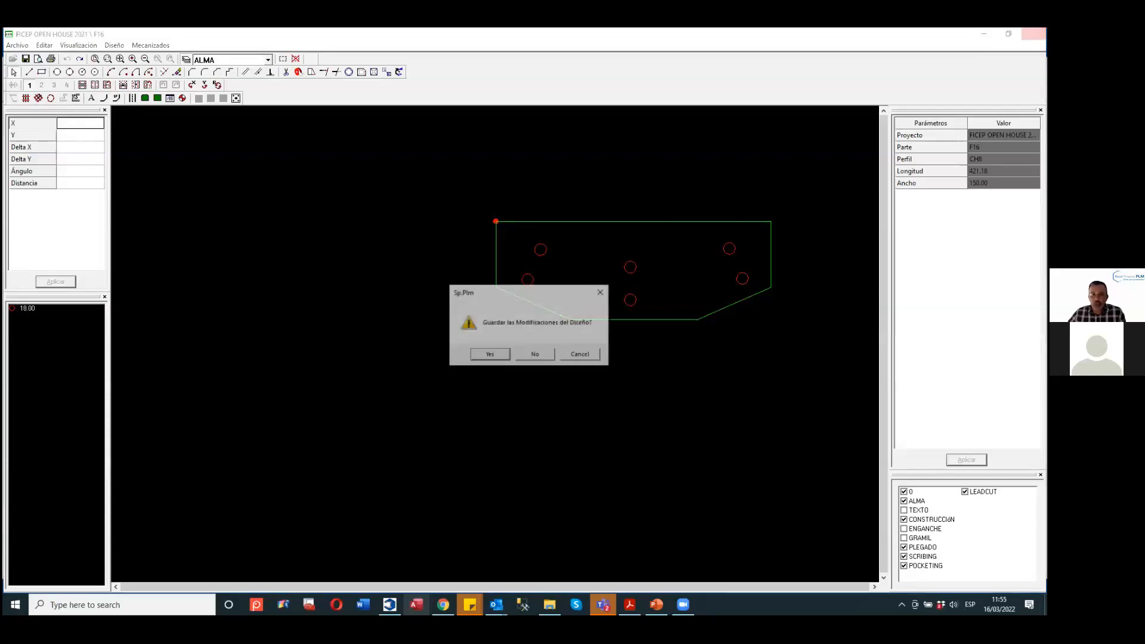
left_click(535, 354)
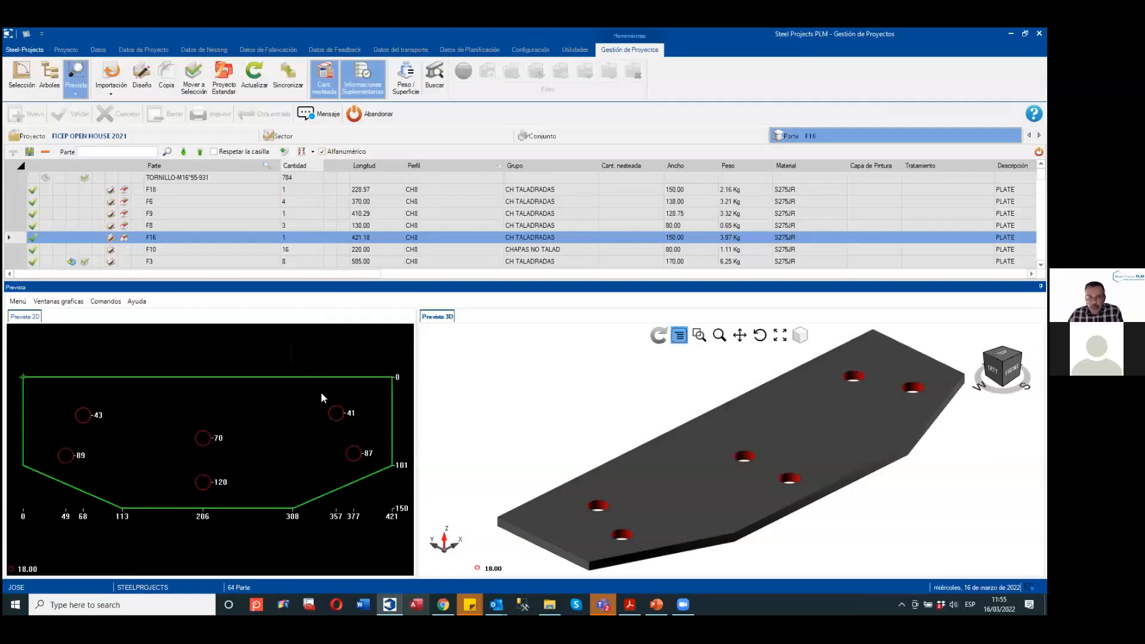
Create revision 1 of project FICEP OPEN HOUSE 2021 with the description "Revisión 1", validate it and close the revision window.
left_click(84, 136)
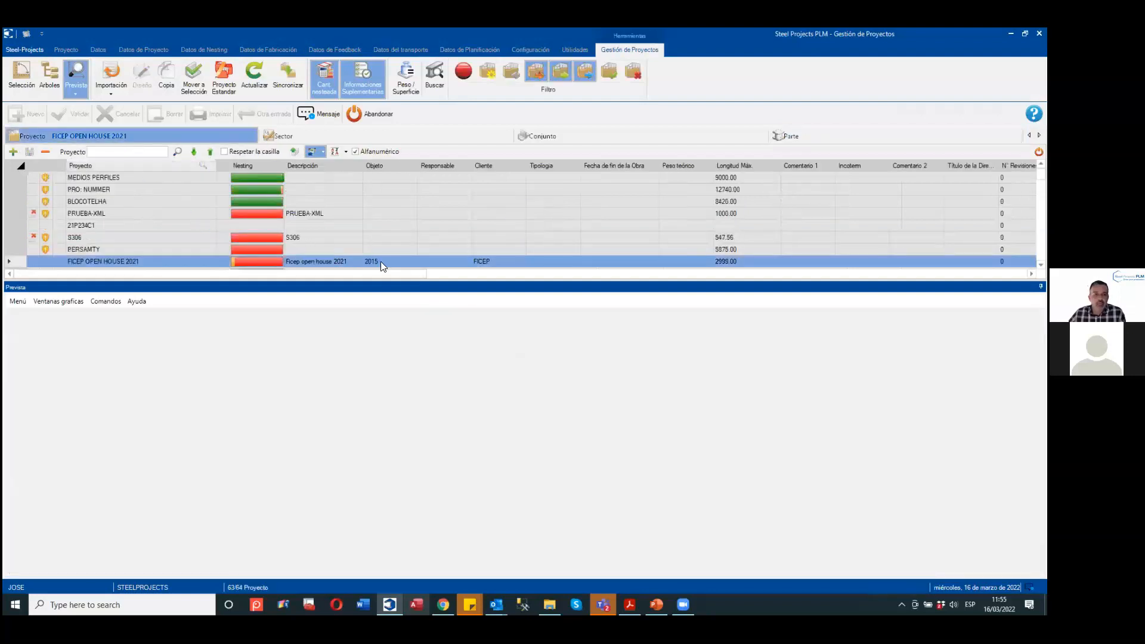
scroll(376, 260, "down", 1)
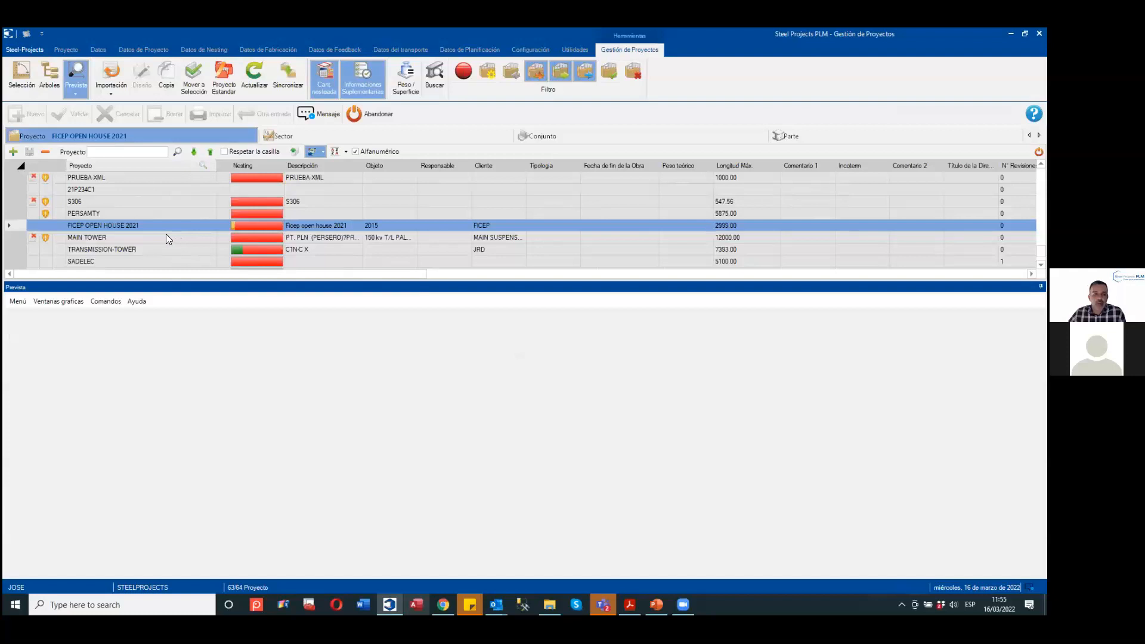
right_click(132, 225)
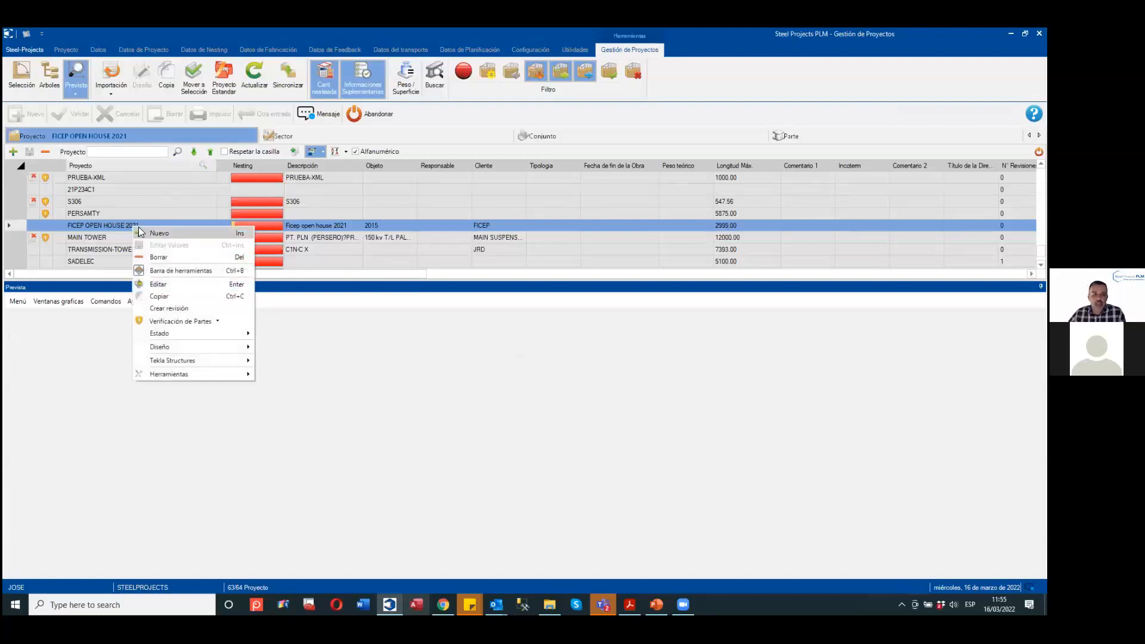
left_click(165, 308)
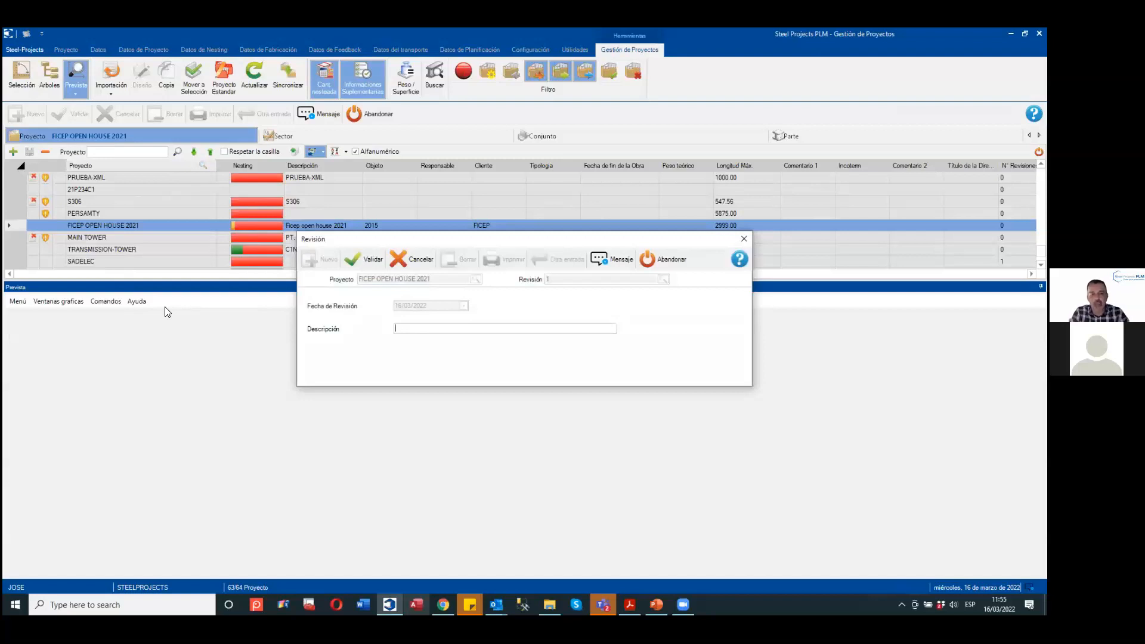
type("CAm")
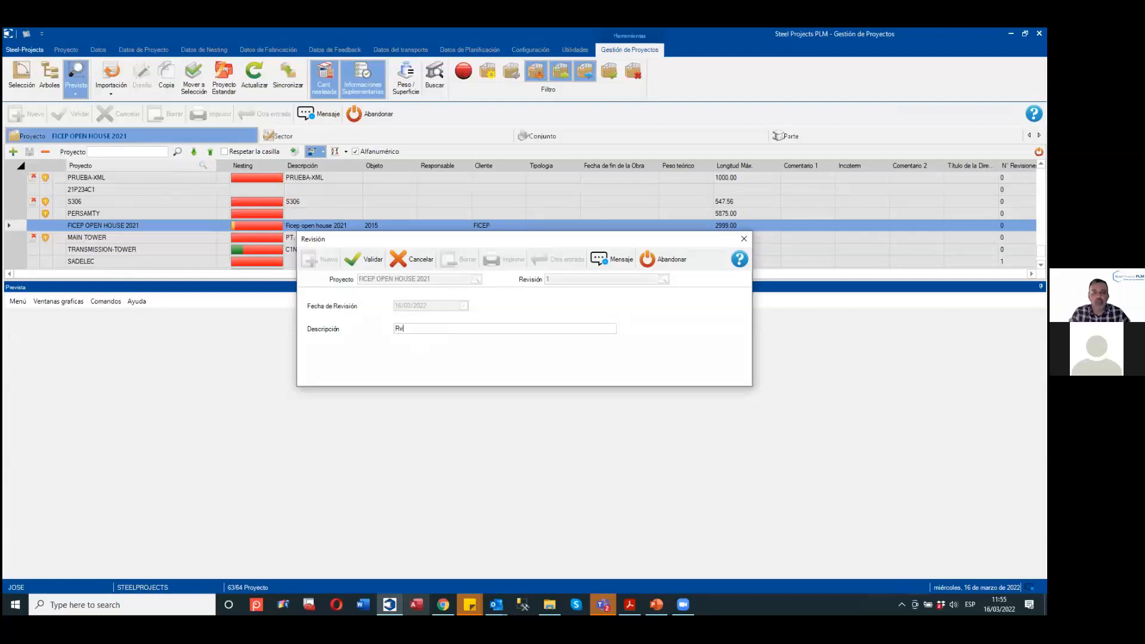
type("1")
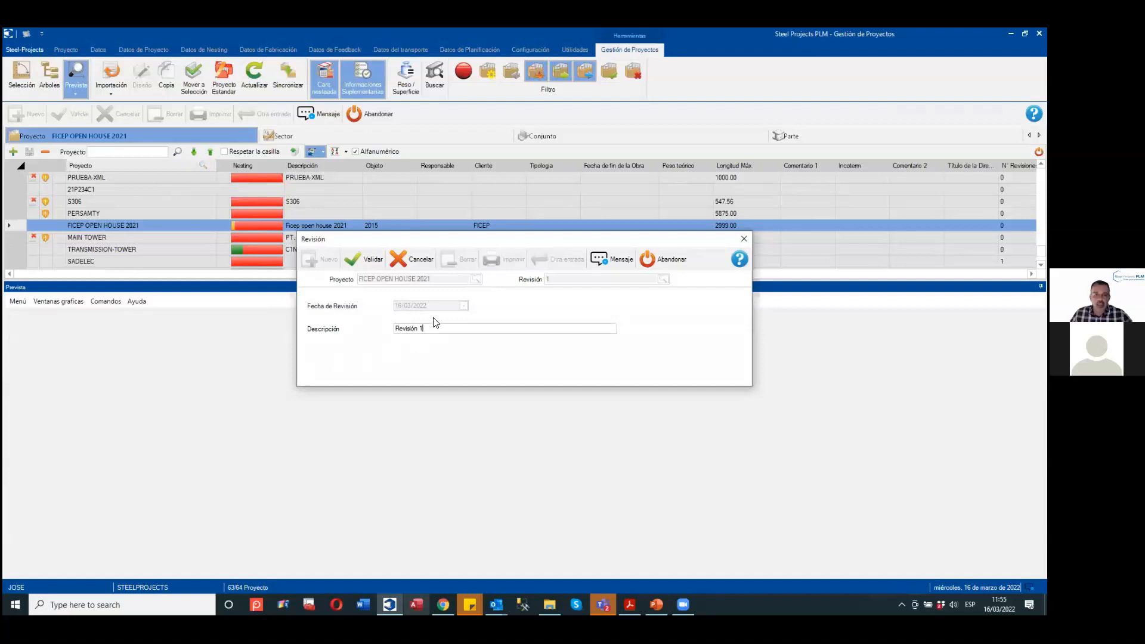
left_click(355, 260)
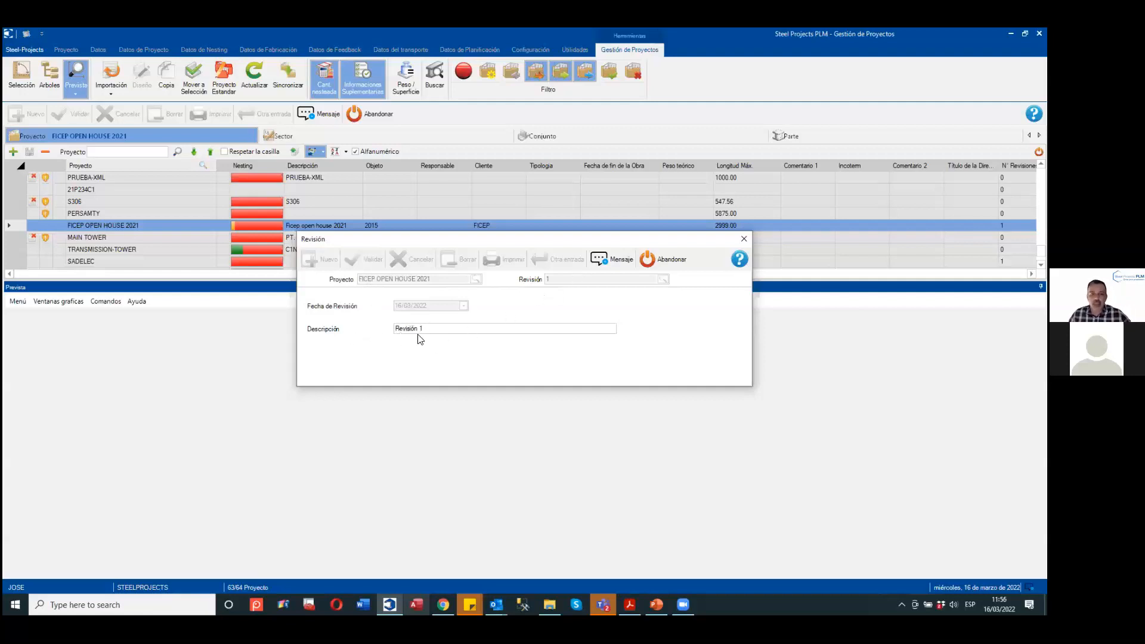
left_click(664, 258)
Show the parts of FICEP OPEN HOUSE 2021 and open part F6 in the design editor.
left_click(811, 137)
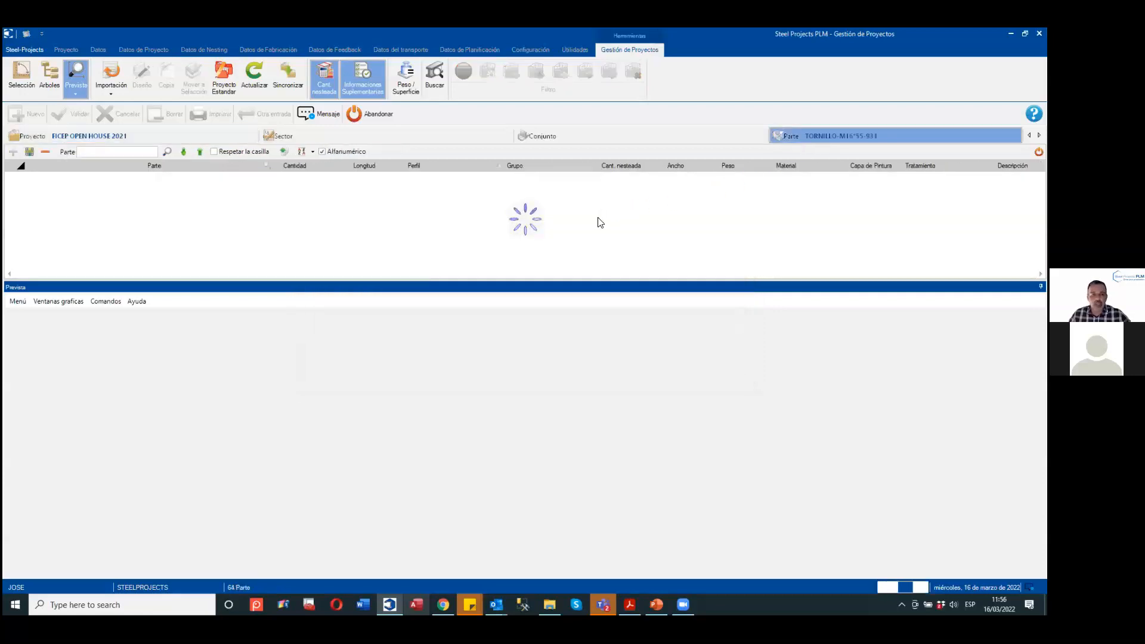
left_click(434, 201)
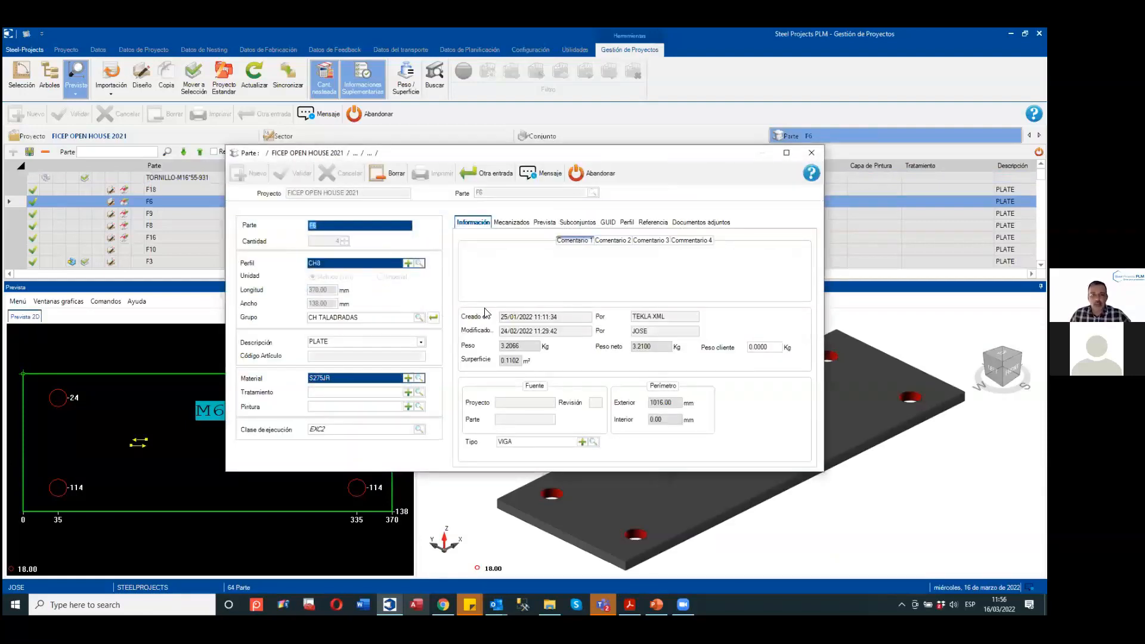
left_click(811, 153)
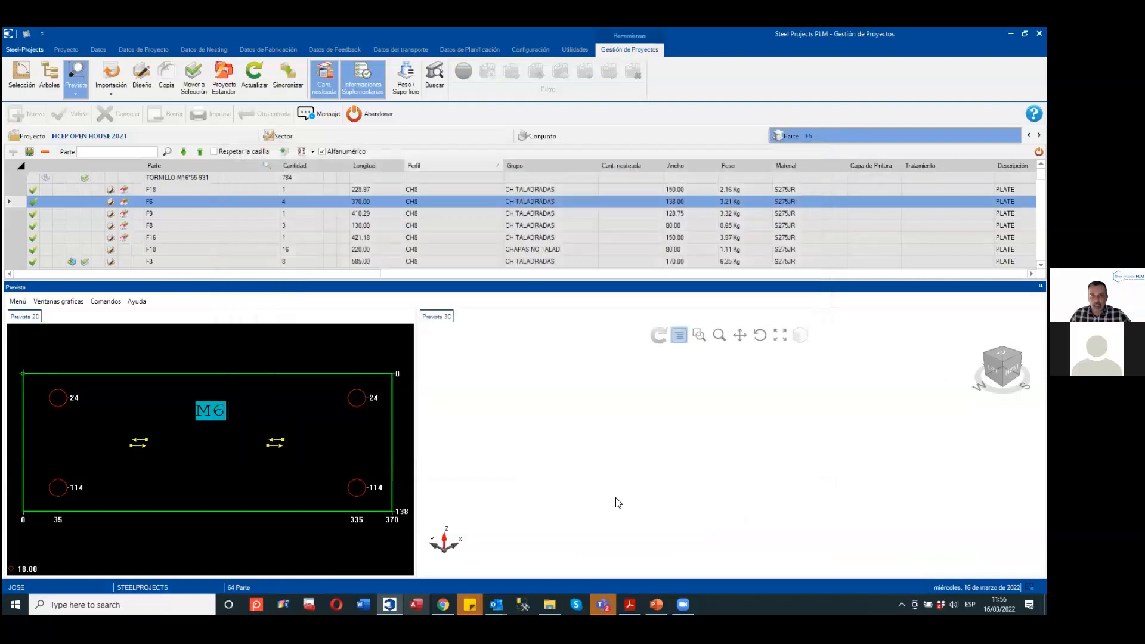
double_click(615, 497)
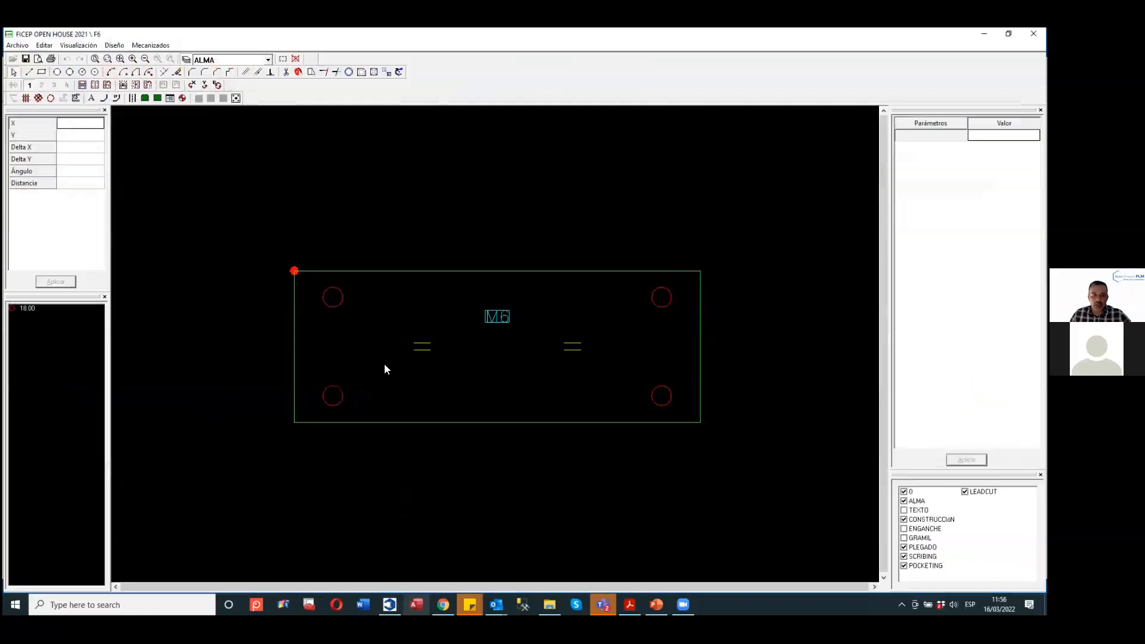
Set the diameter of F6's upper-left hole to 20, close the design with the change saved, and accept the parts-in-production notice.
left_click(329, 305)
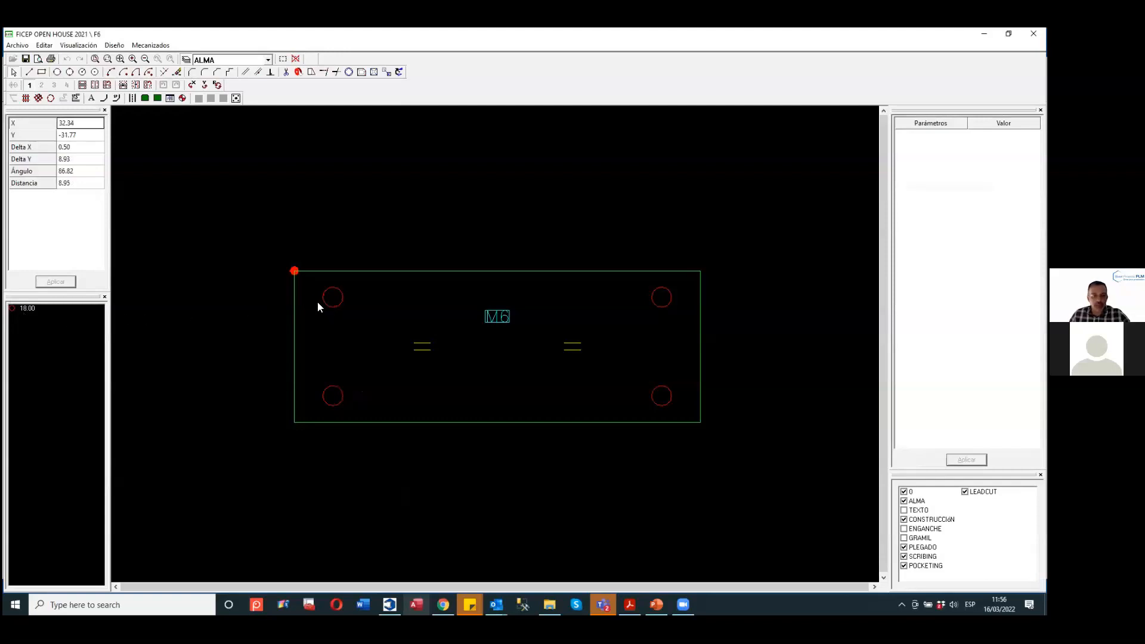
right_click(327, 304)
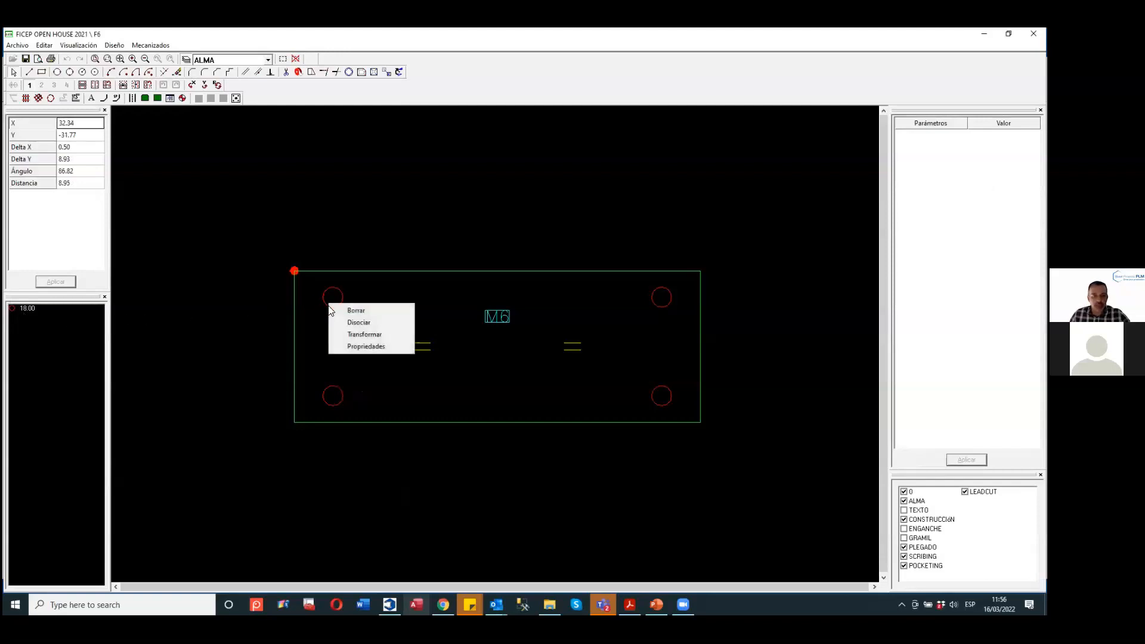
left_click(355, 345)
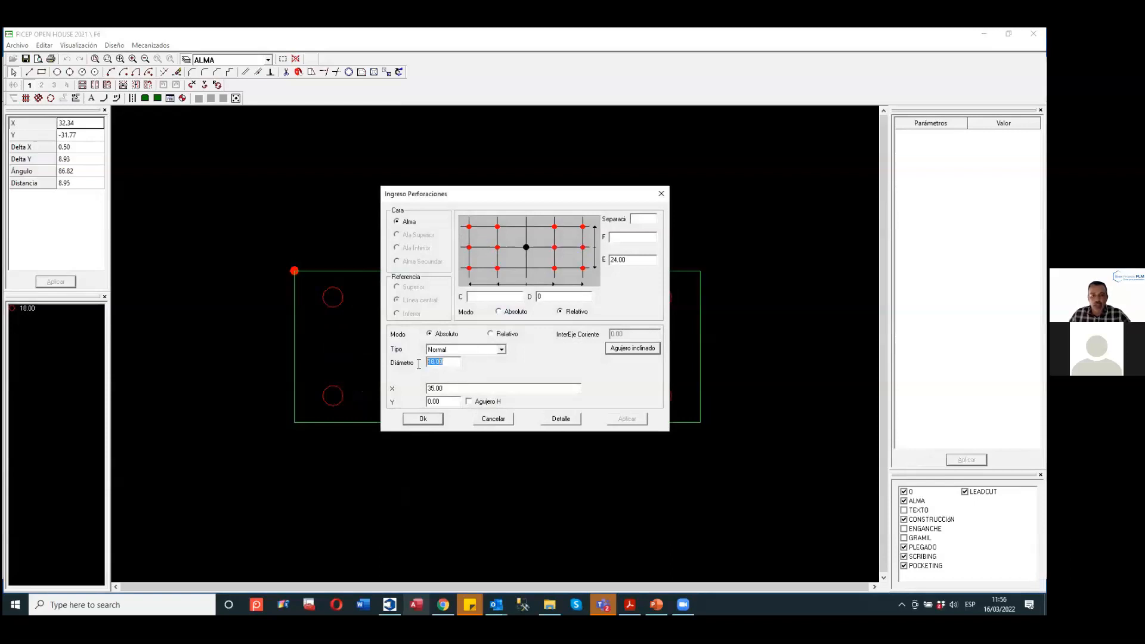
type("20")
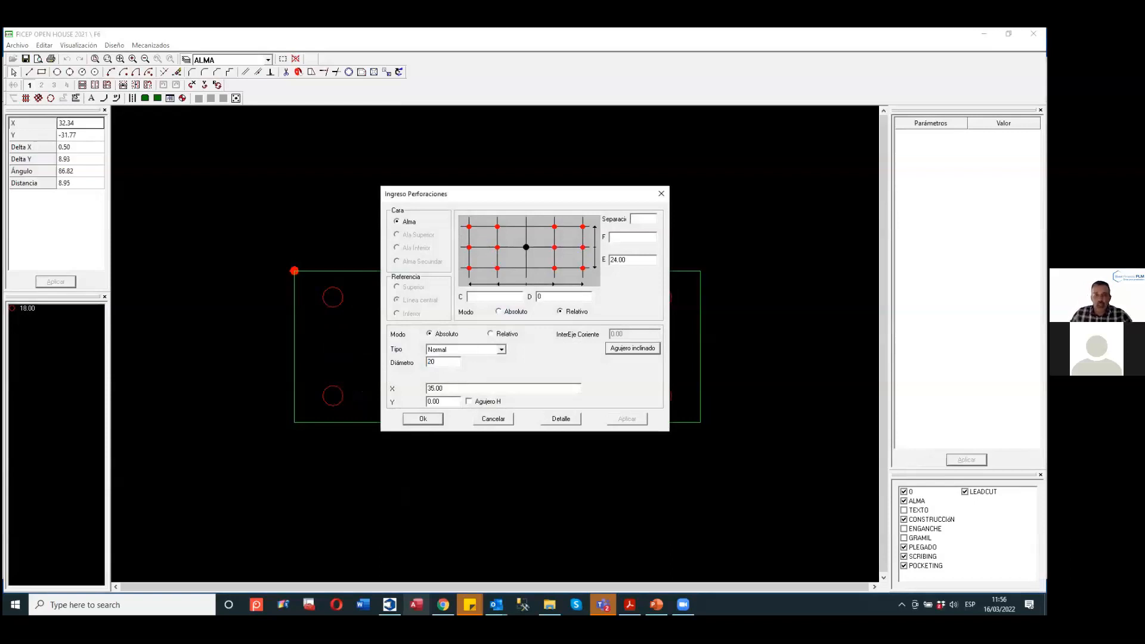
left_click(422, 419)
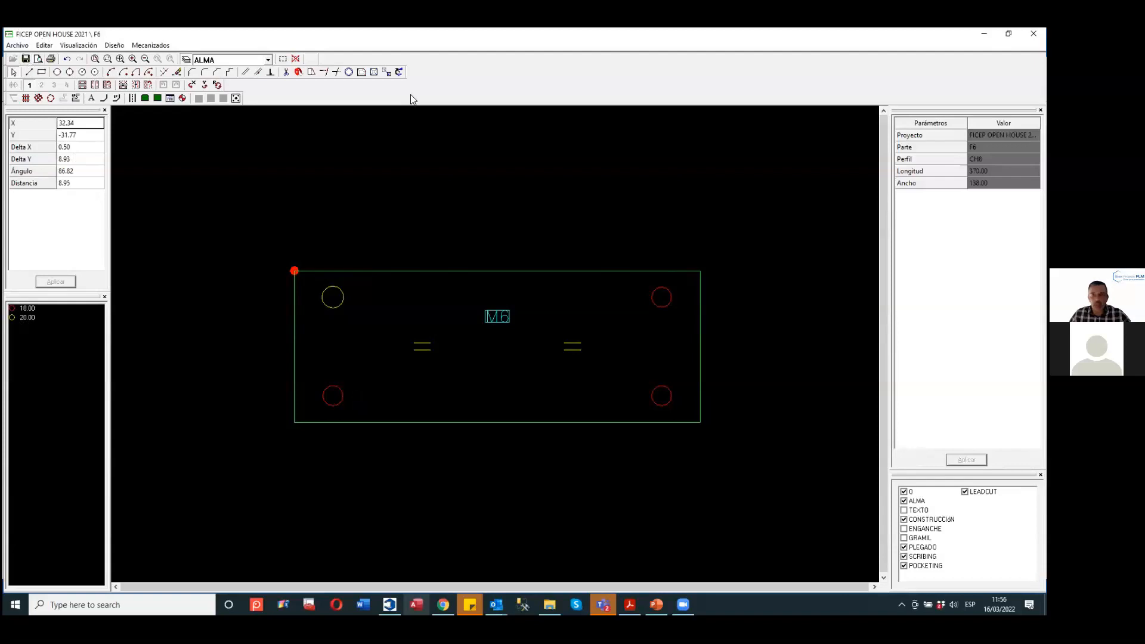
left_click(1033, 33)
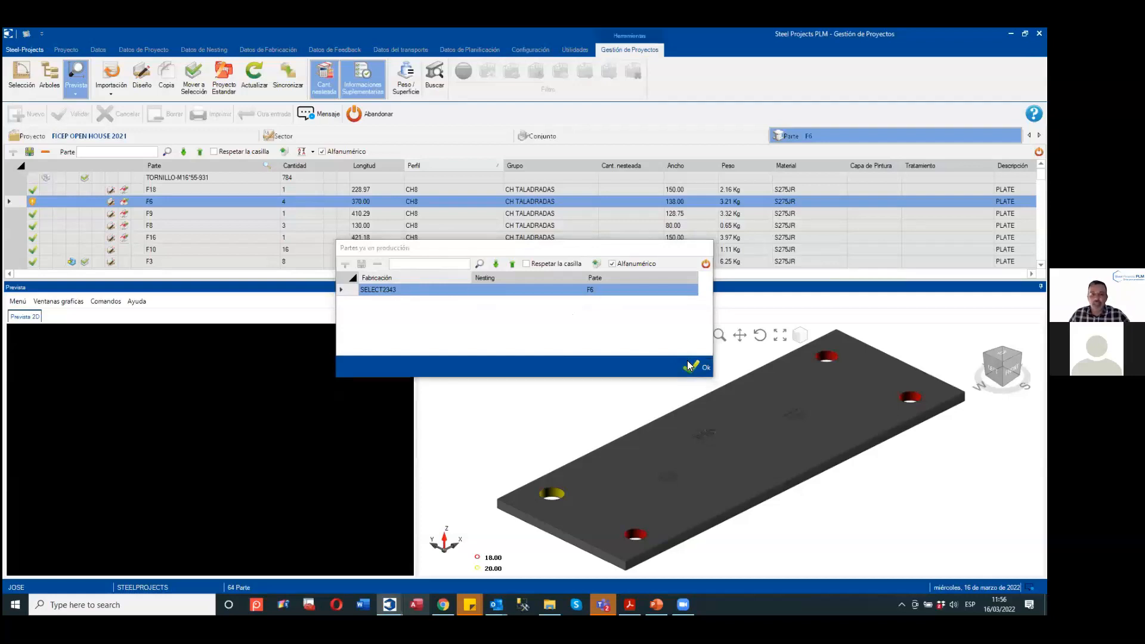
left_click(690, 365)
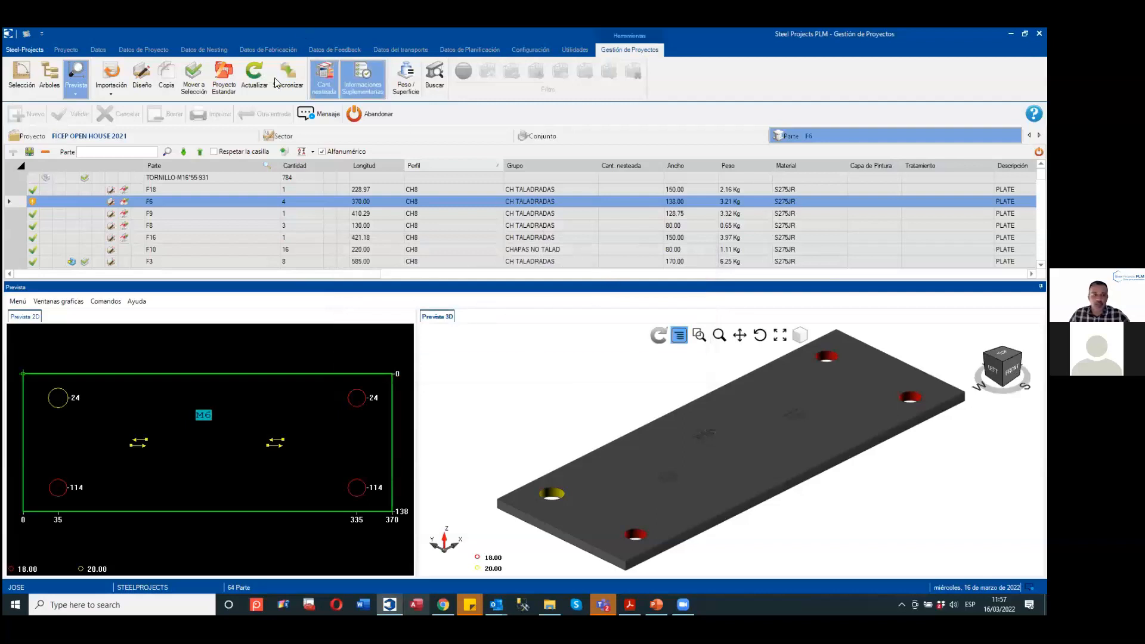
Open the properties of project FICEP OPEN HOUSE 2021 and bring up the comparison of revision 1 with revision 0.
left_click(109, 140)
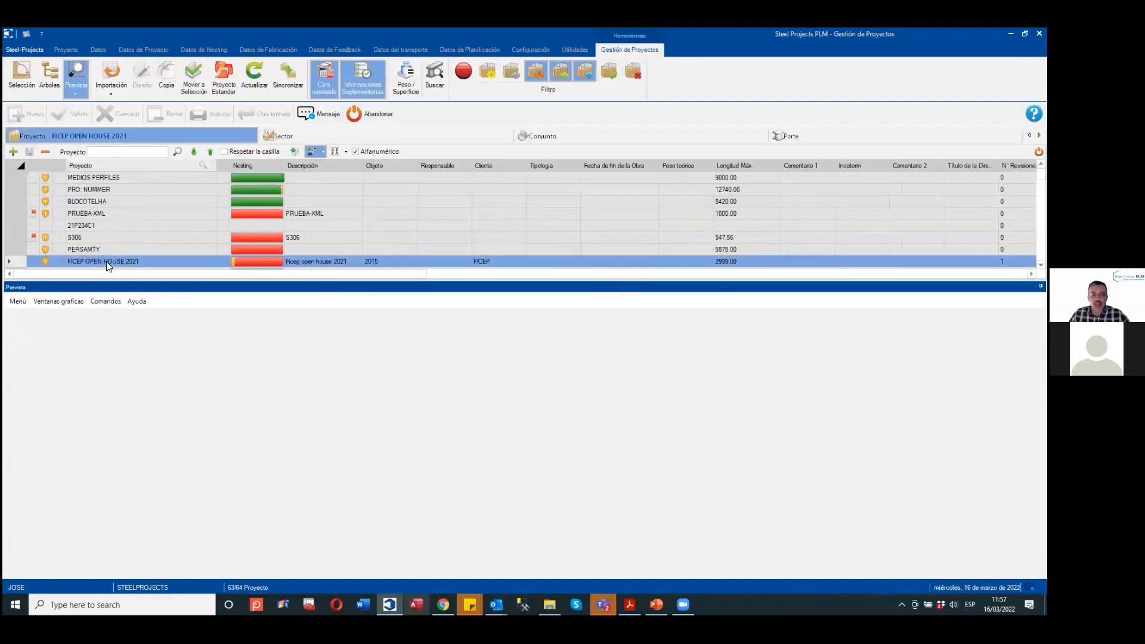
right_click(199, 258)
left_click(395, 258)
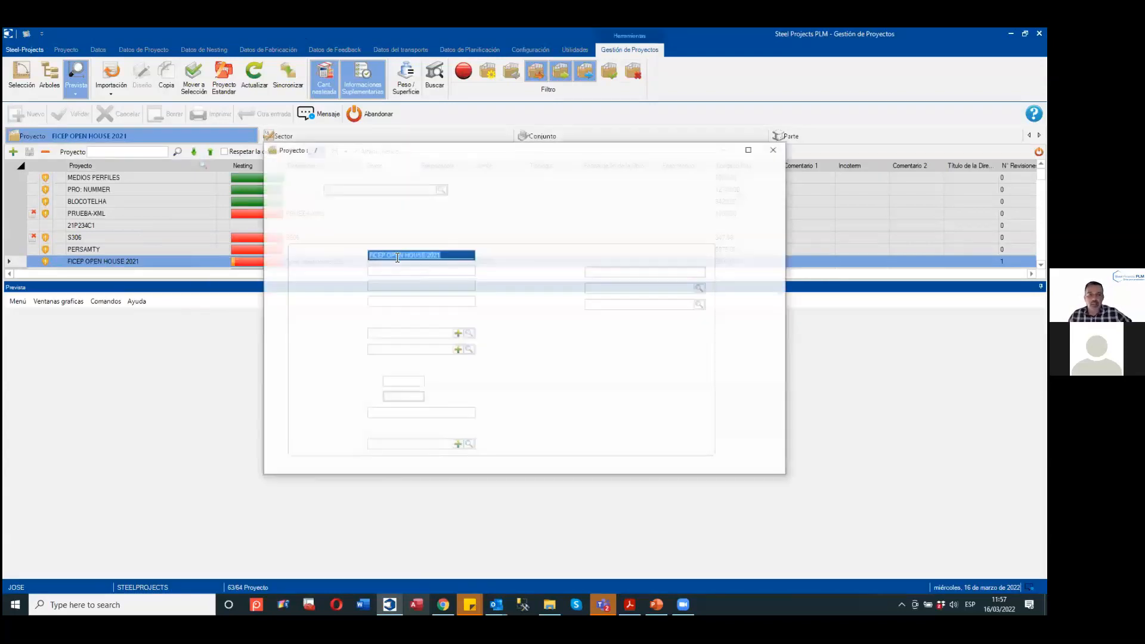
left_click(604, 231)
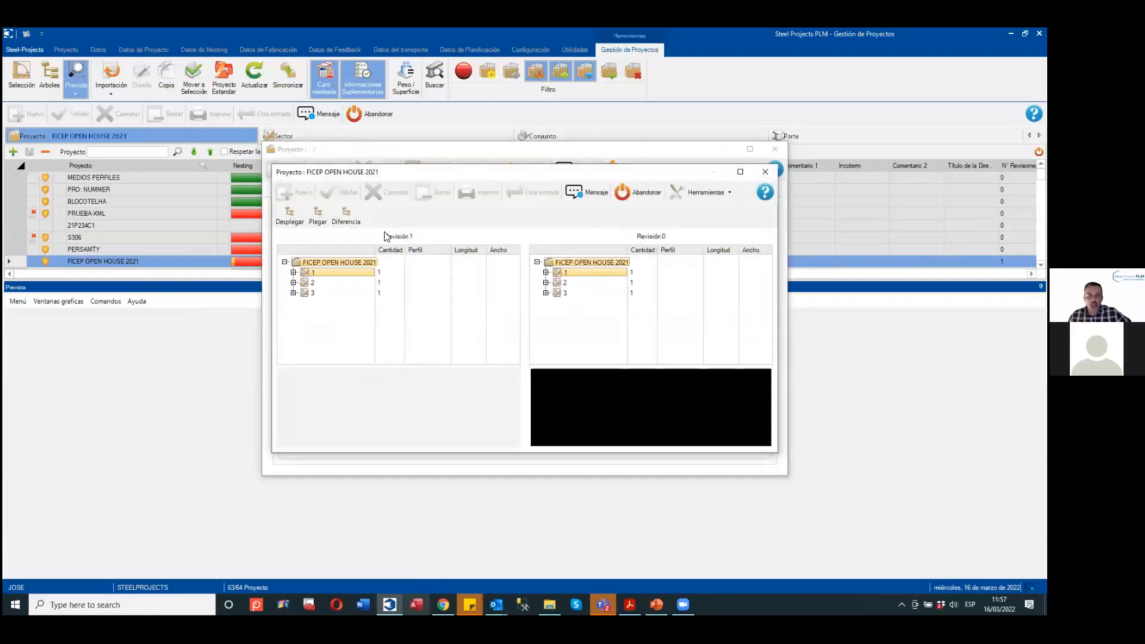
Filter the revision comparison to differences only, compare part F6's drawings in both revisions, and close the project properties.
left_click(285, 216)
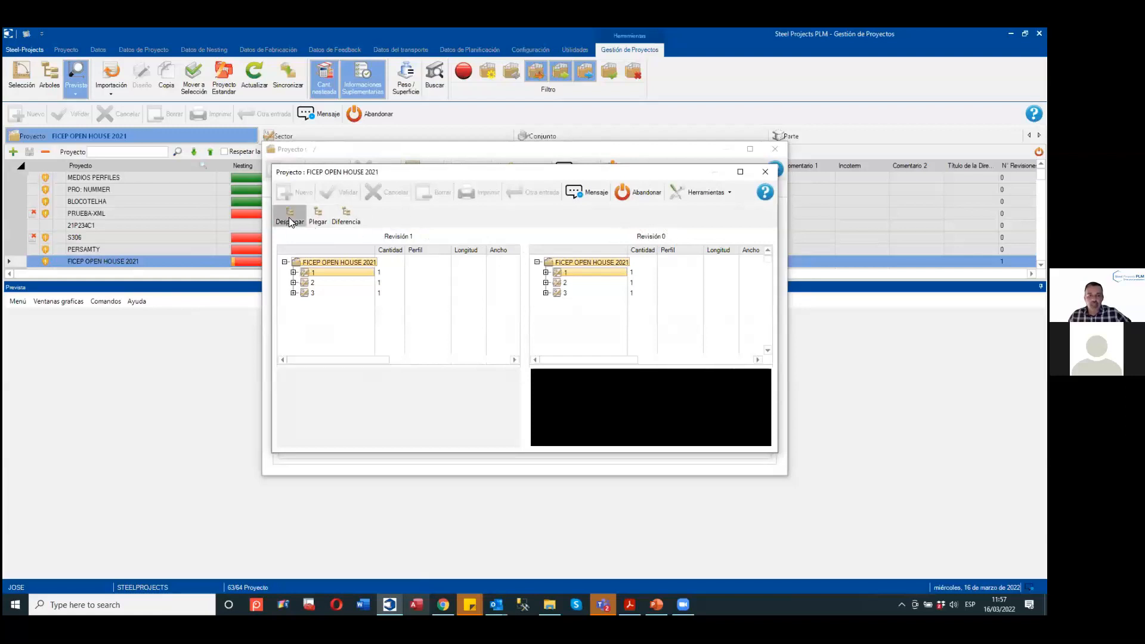
left_click(345, 216)
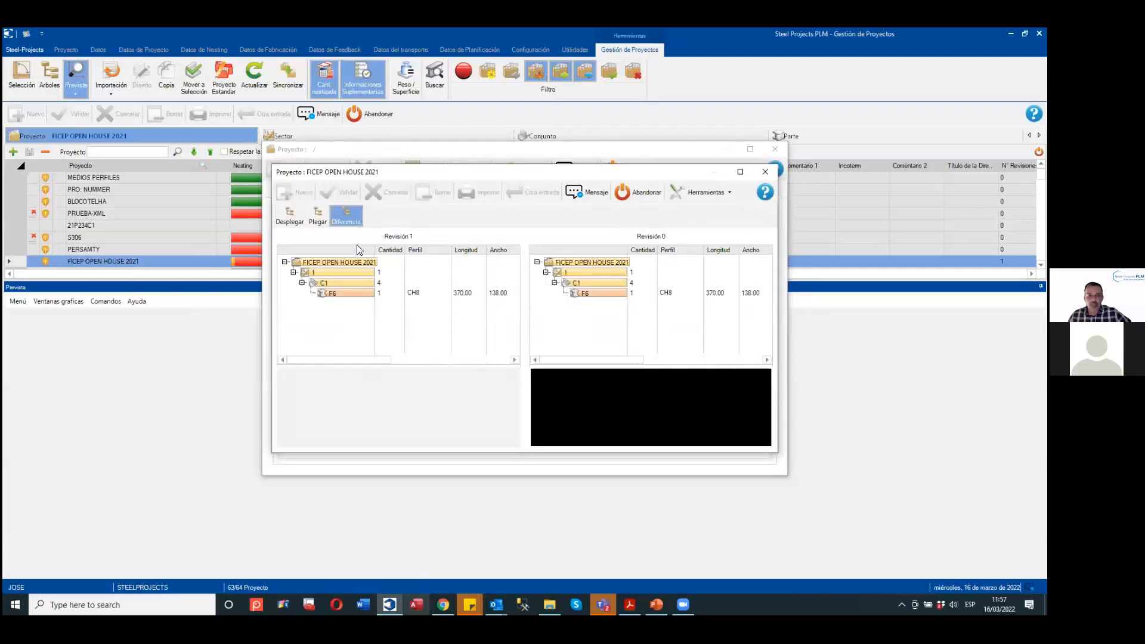
left_click(343, 293)
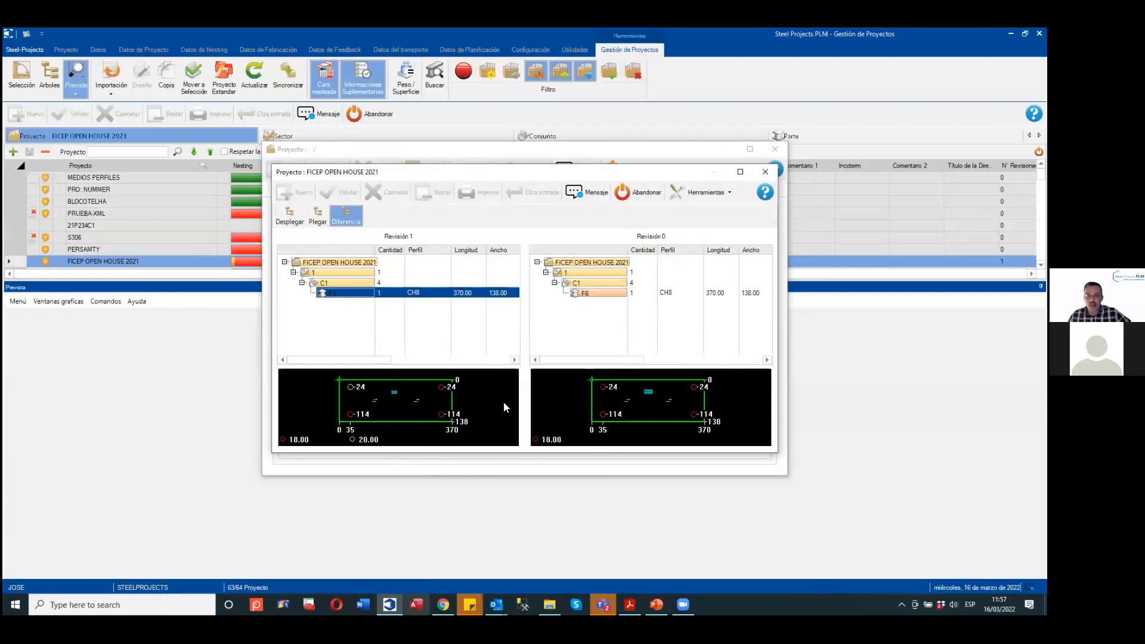
left_click(633, 192)
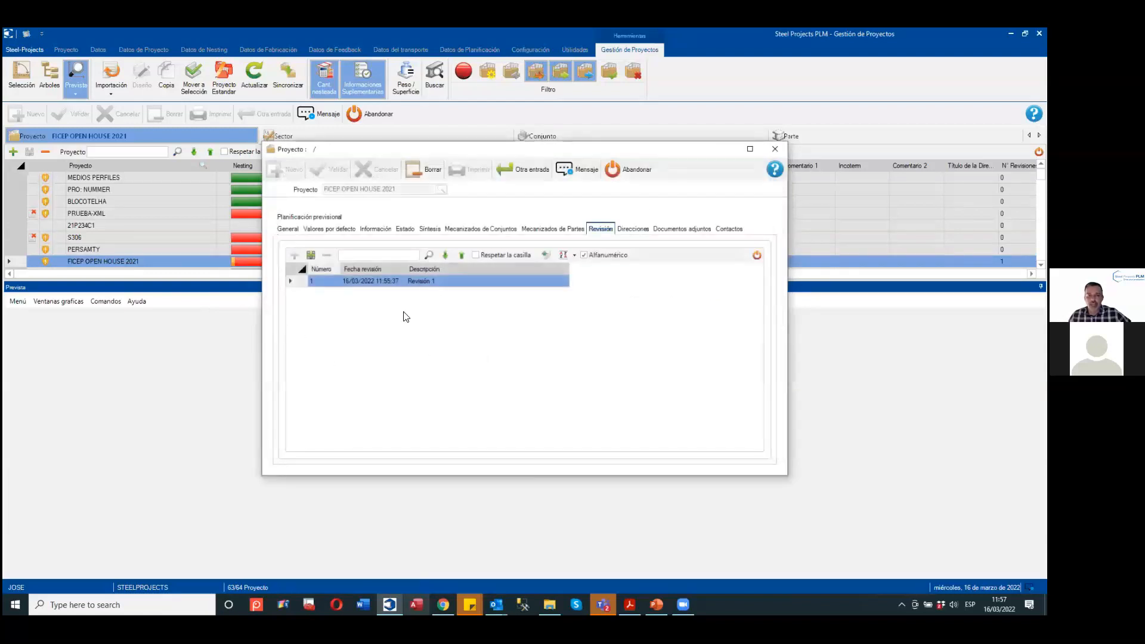
left_click(634, 172)
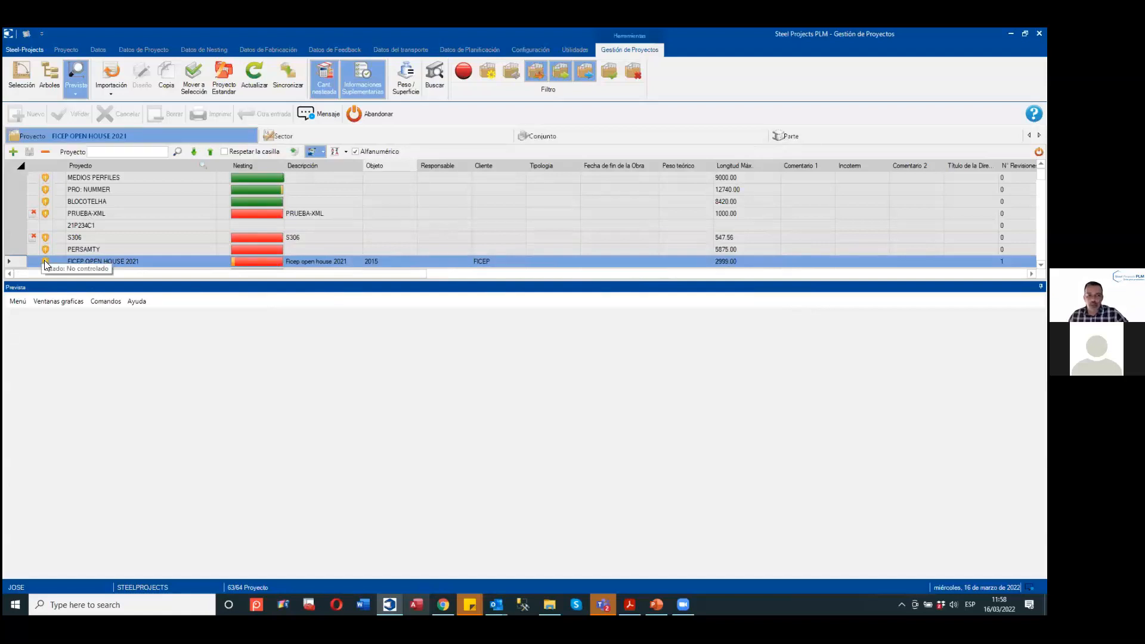
right_click(77, 266)
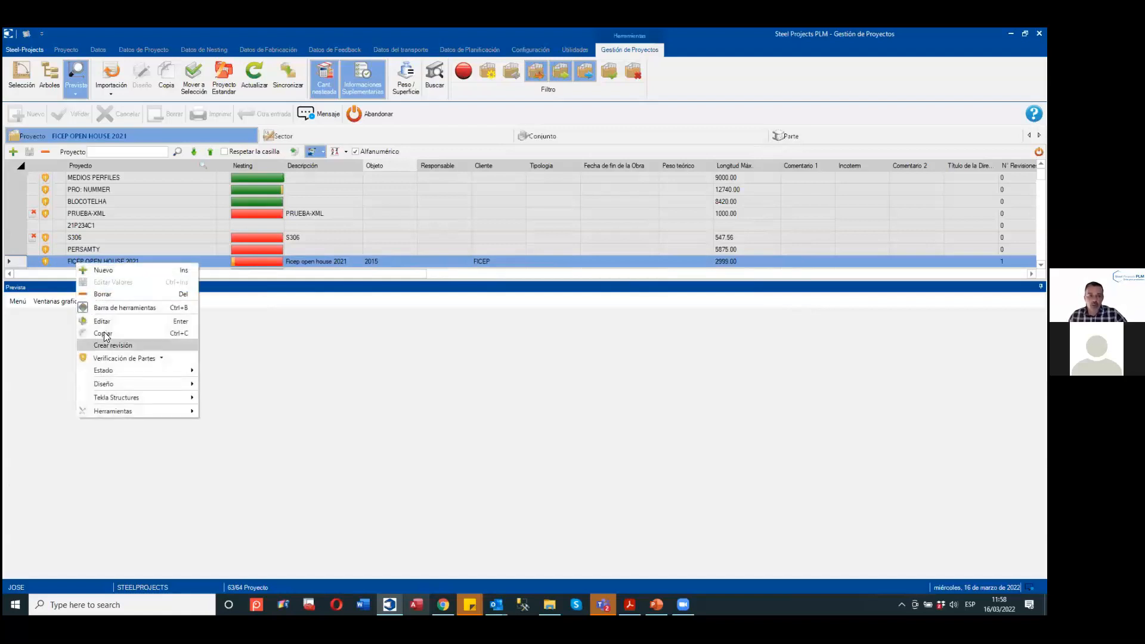
left_click(107, 352)
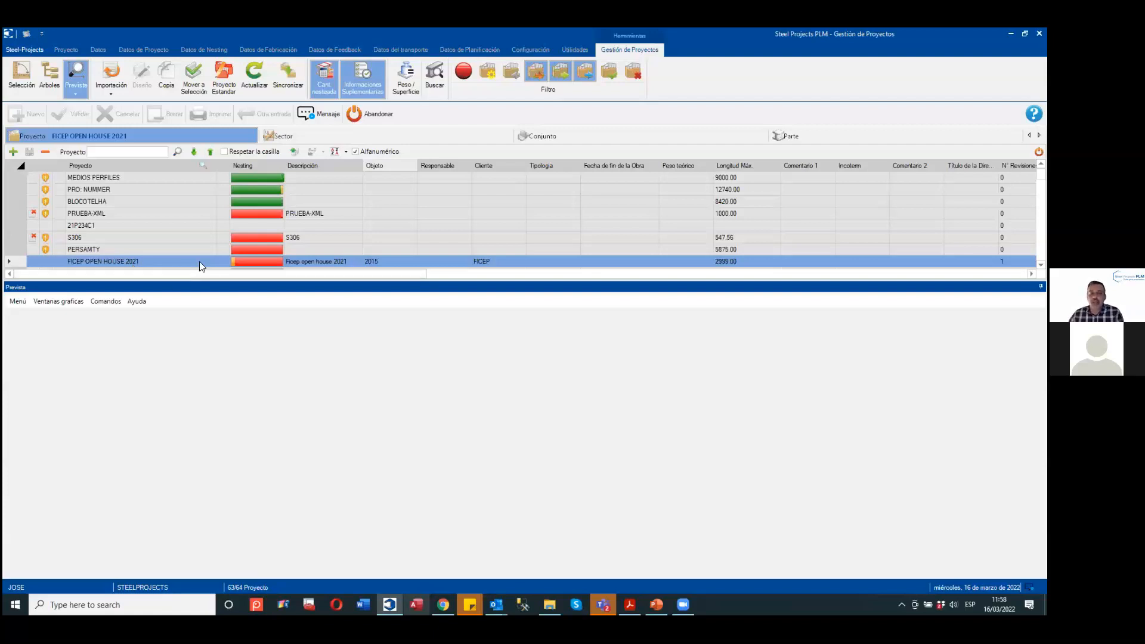
mouse_move(248, 261)
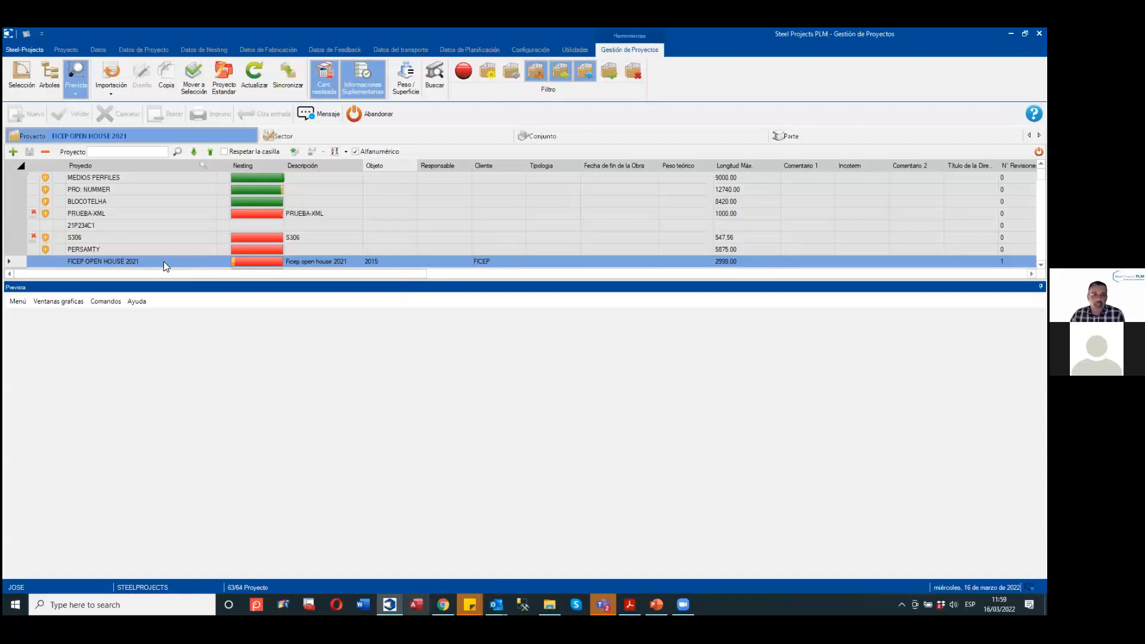
Hide the preview to enlarge the project list, select project HEAD OFFICE and check its status indicators.
left_click(160, 239)
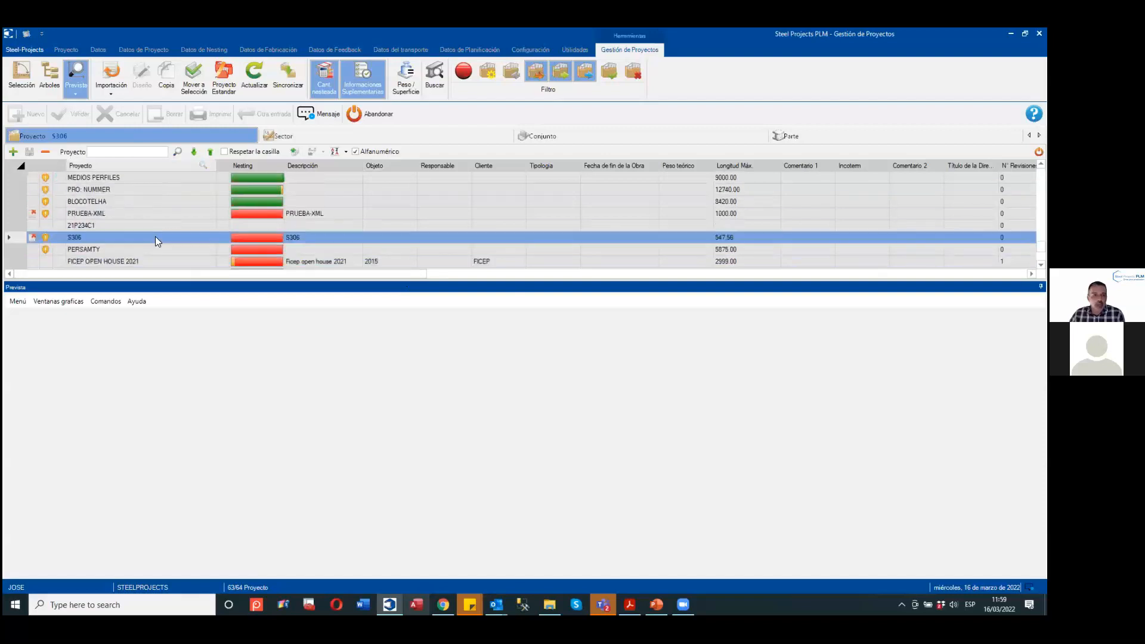
scroll(155, 237, "up", 4)
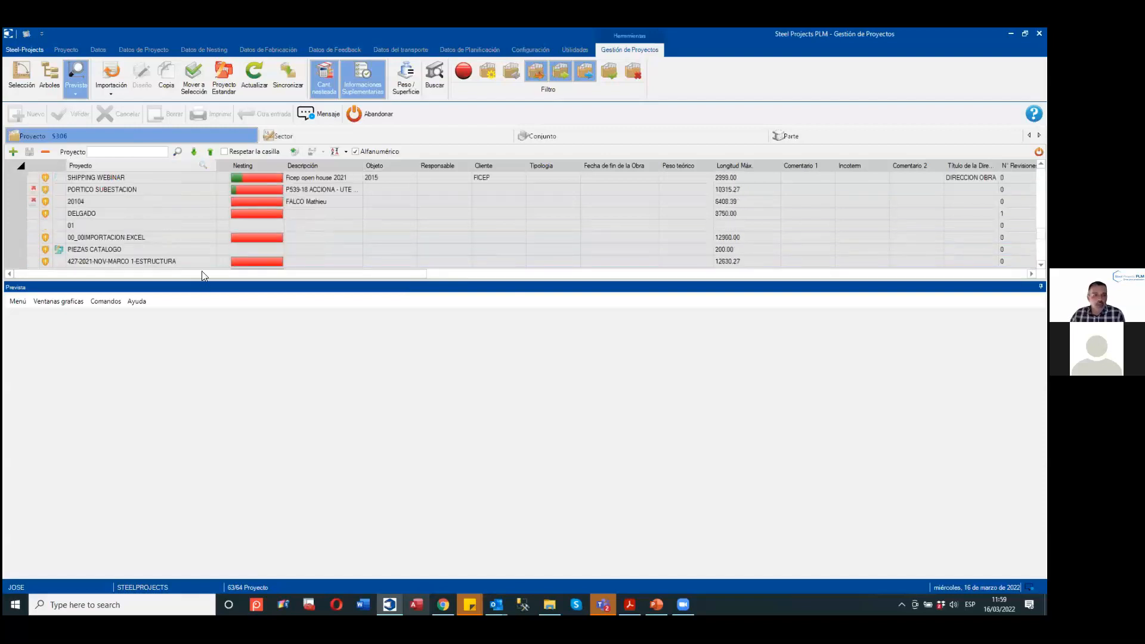
left_click(75, 70)
left_click(104, 201)
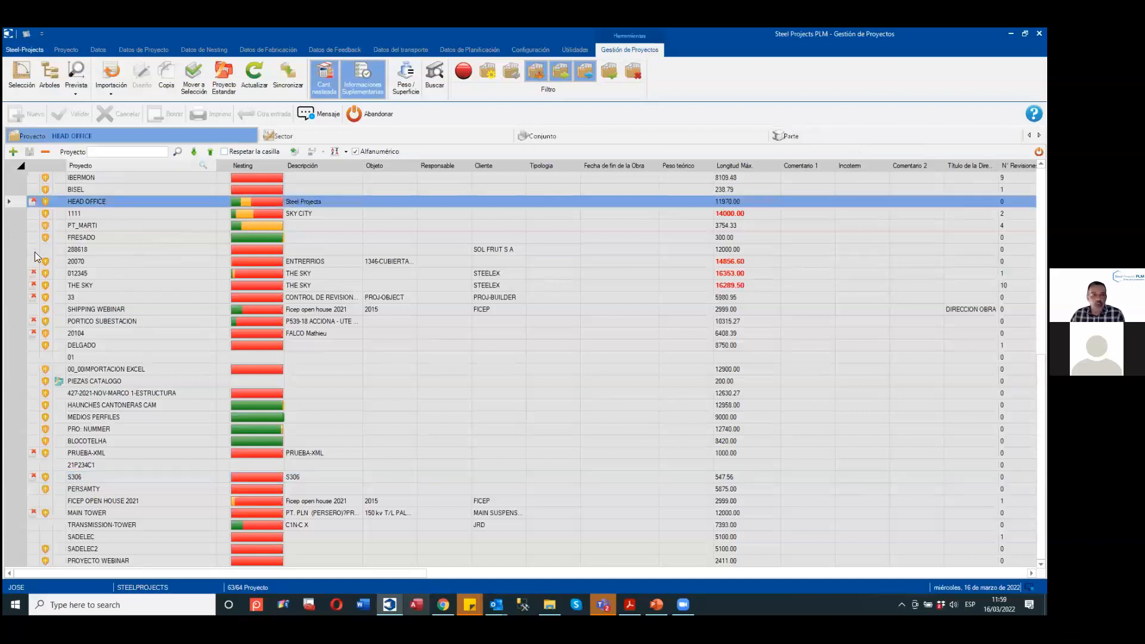
mouse_move(46, 201)
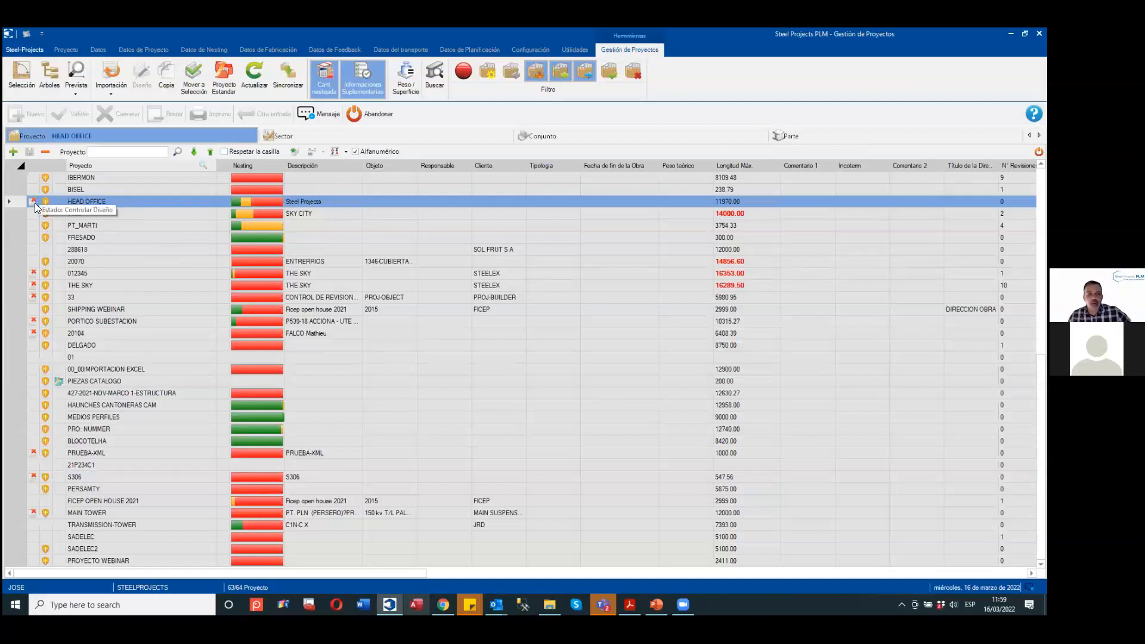
Show the parts of project HEAD OFFICE and select profile part ARD5 to examine its status indicators.
left_click(787, 139)
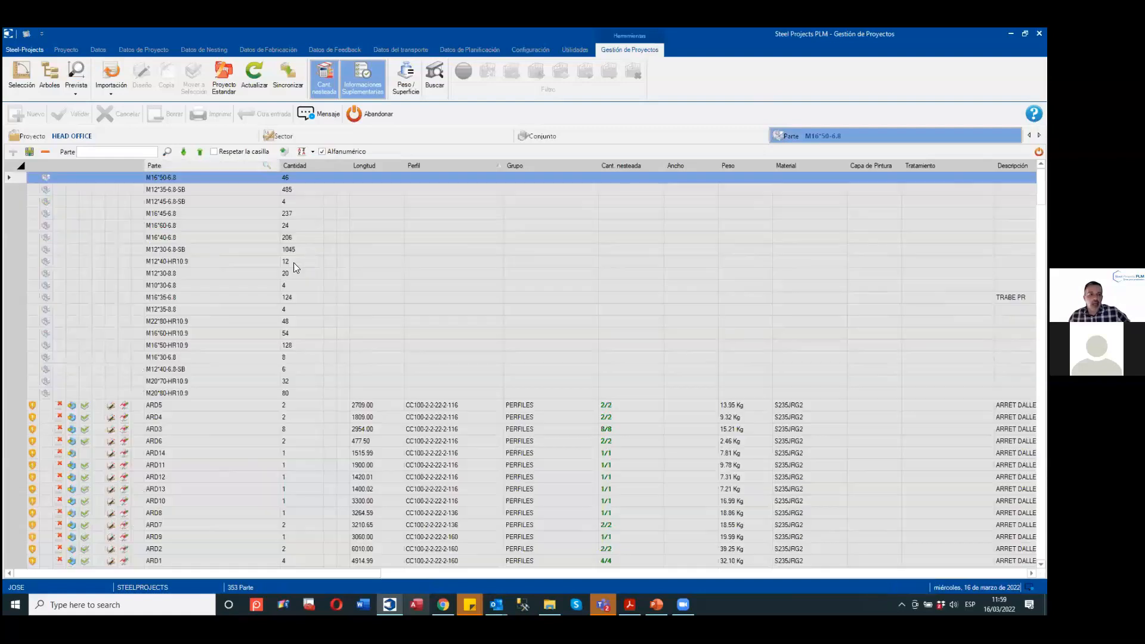
scroll(135, 385, "down", 2)
left_click(90, 333)
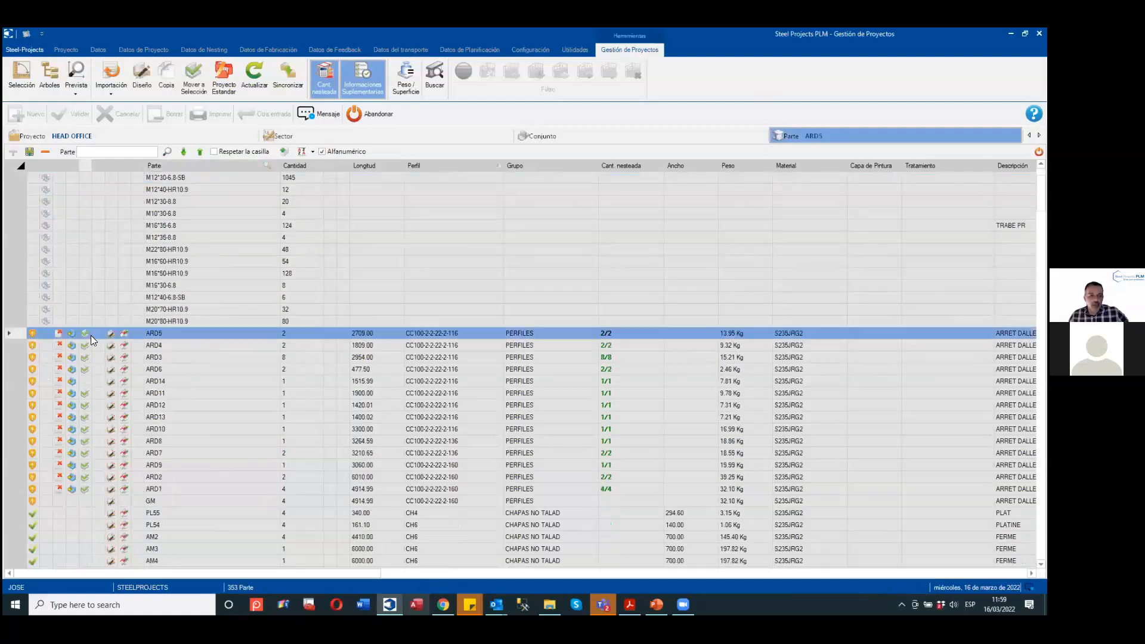
Show the preview, sort the HEAD OFFICE parts by the indicator column, and select part ARD3 to check its error indicator.
left_click(77, 81)
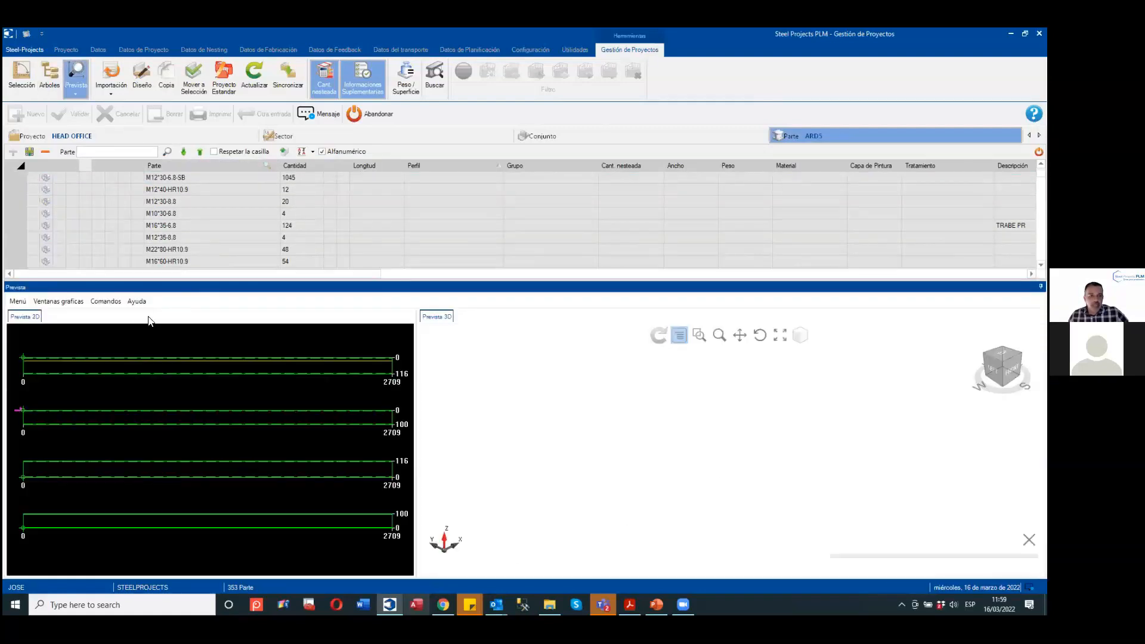
scroll(119, 203, "up", 2)
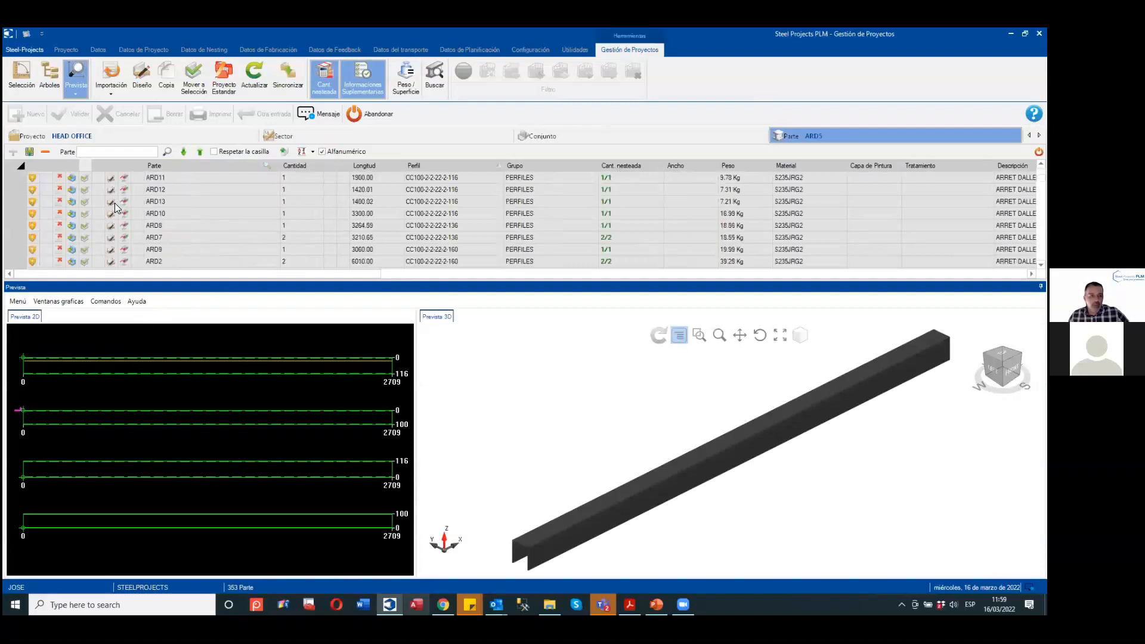
left_click(68, 165)
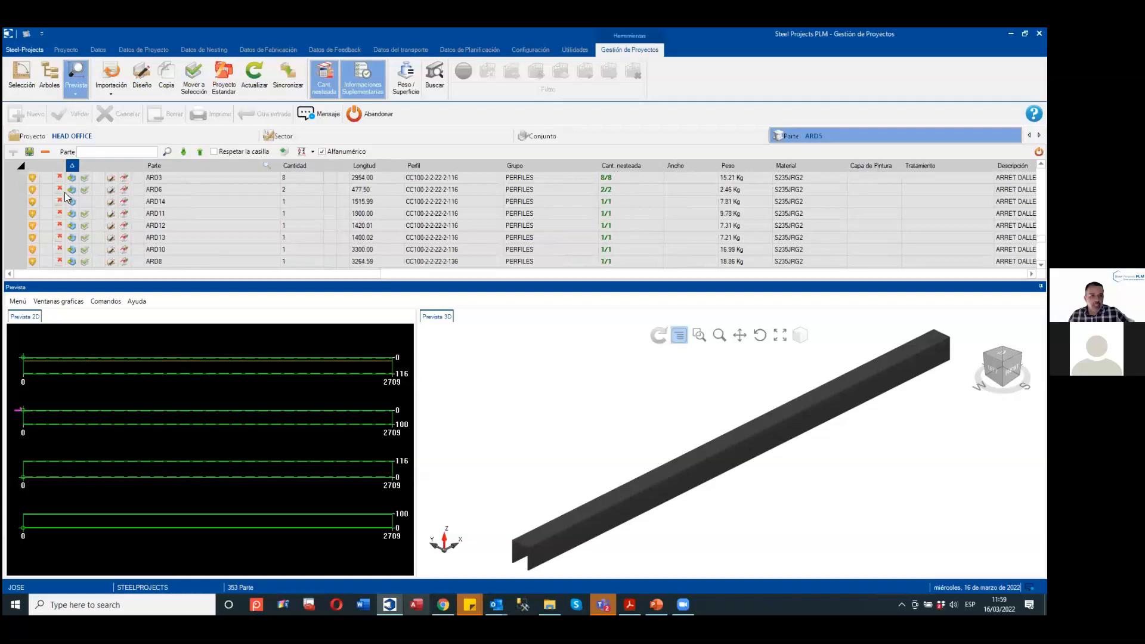
left_click(107, 178)
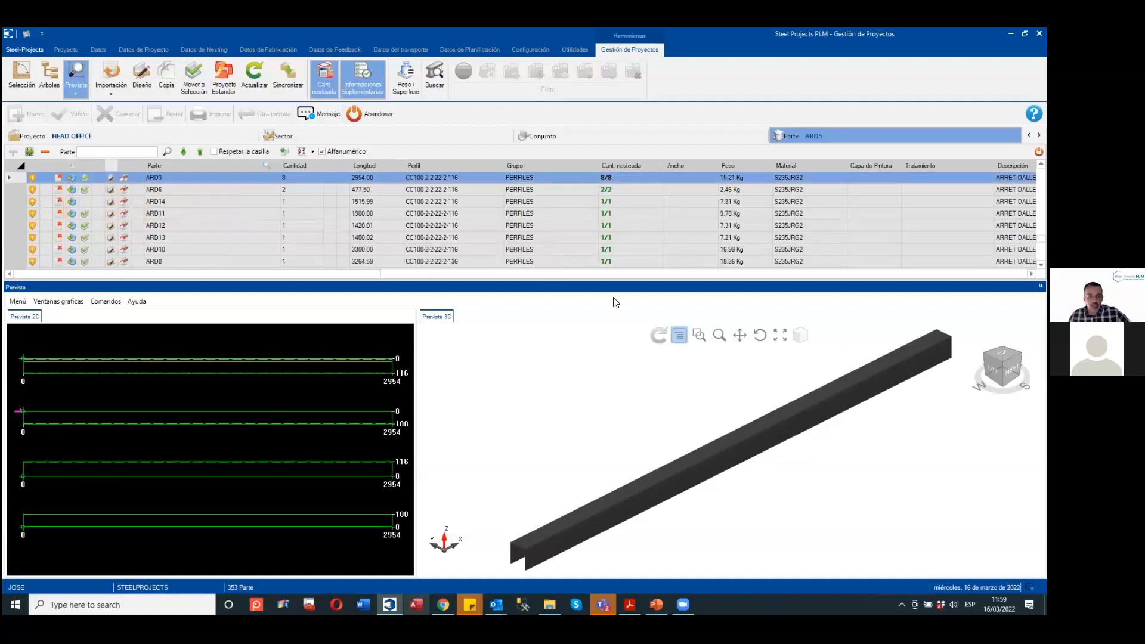
scroll(274, 233, "up", 1)
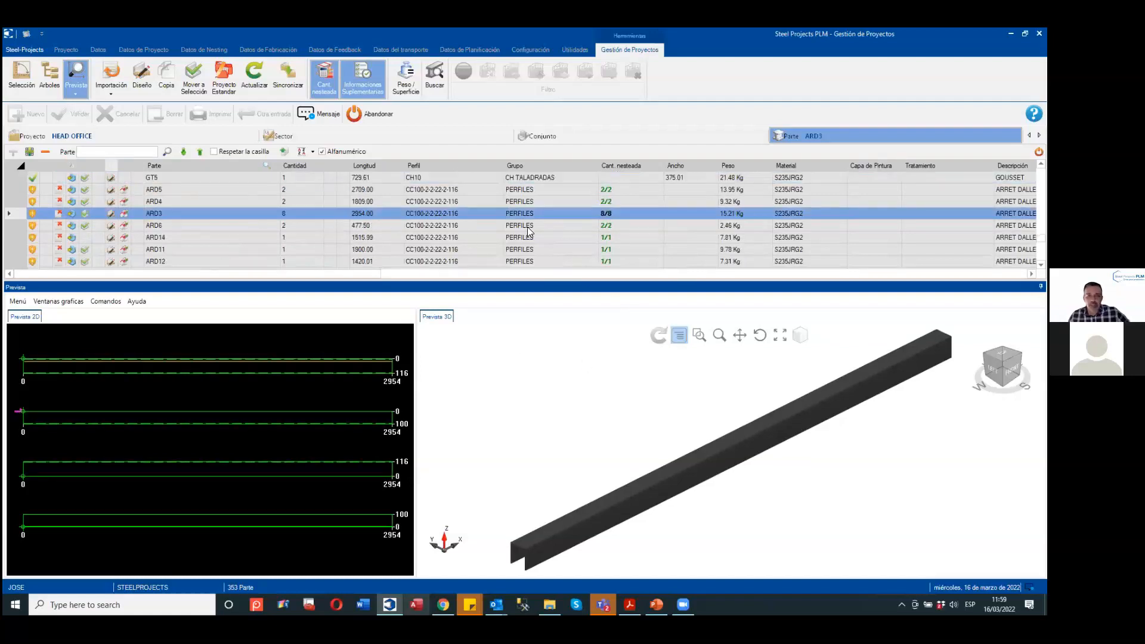
mouse_move(57, 216)
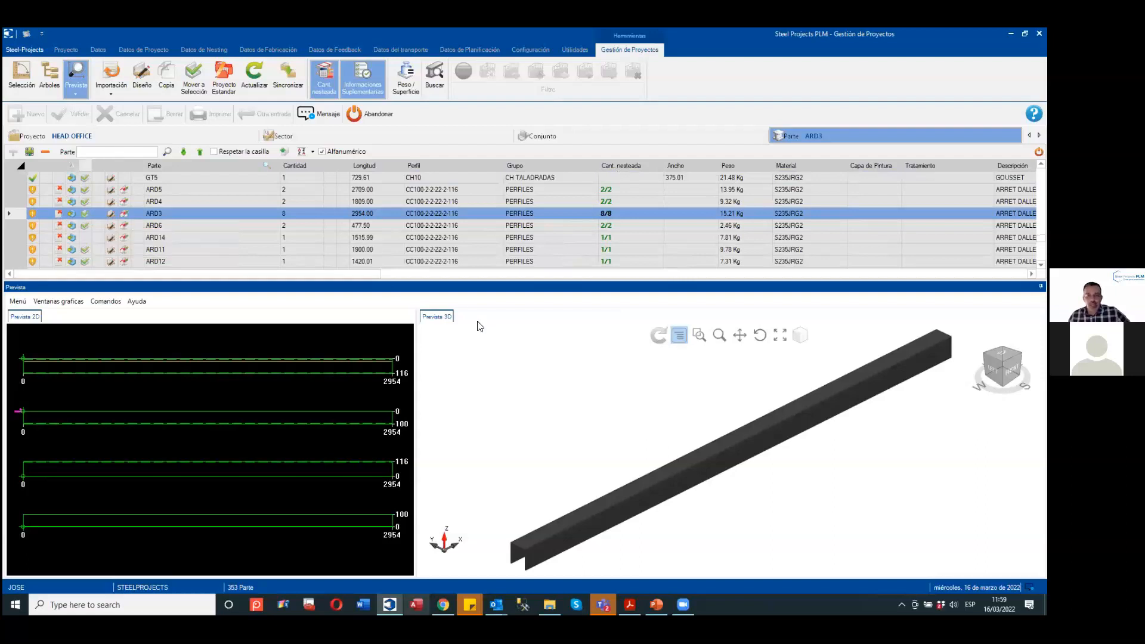
Open part ARD3's properties, examine its listed error and profile dimensions, and close the properties.
left_click(400, 216)
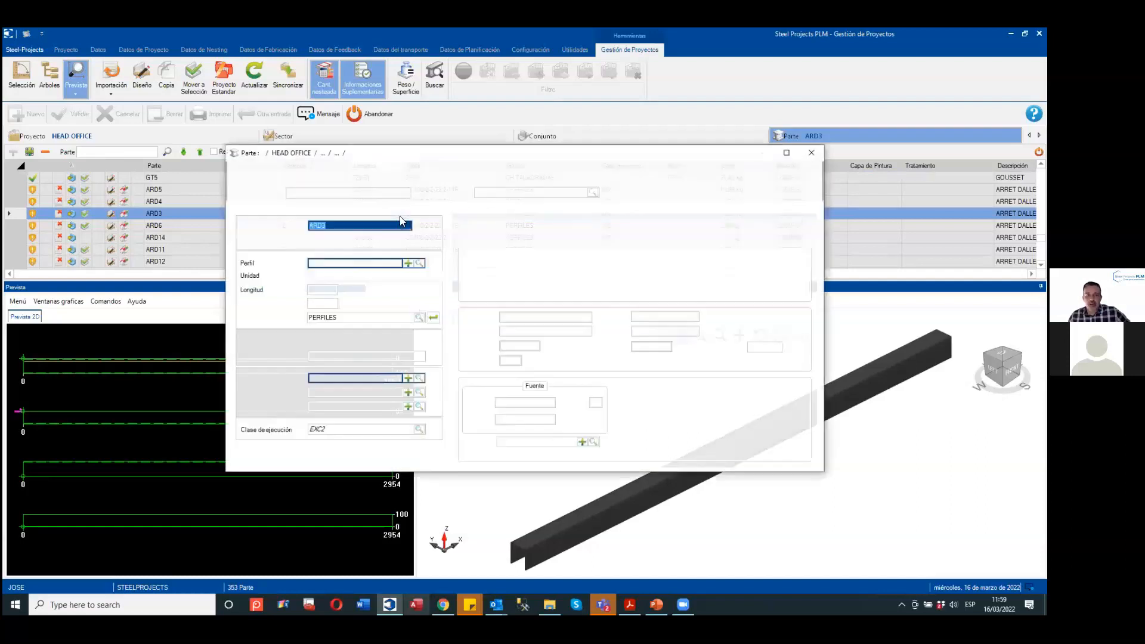
left_click(680, 223)
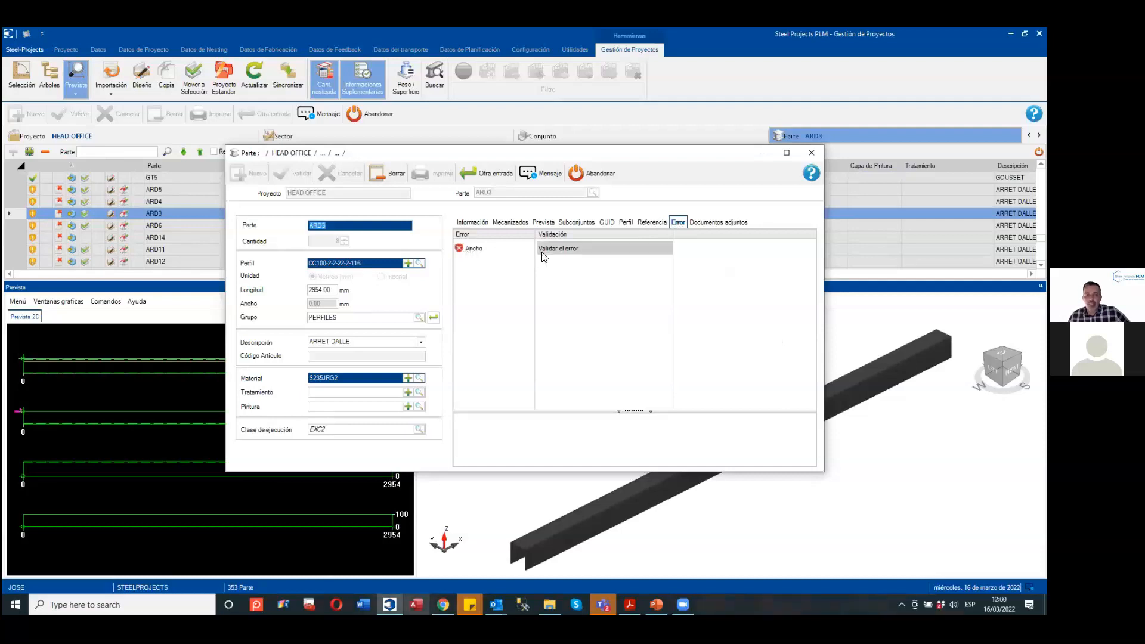
left_click(551, 228)
left_click(627, 226)
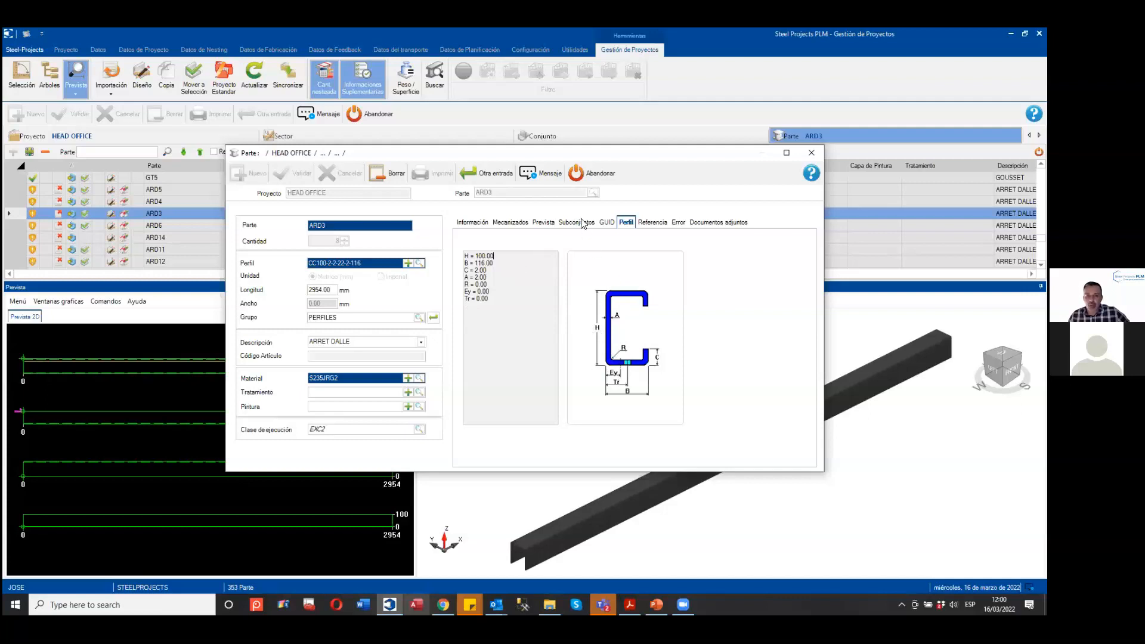
left_click(590, 175)
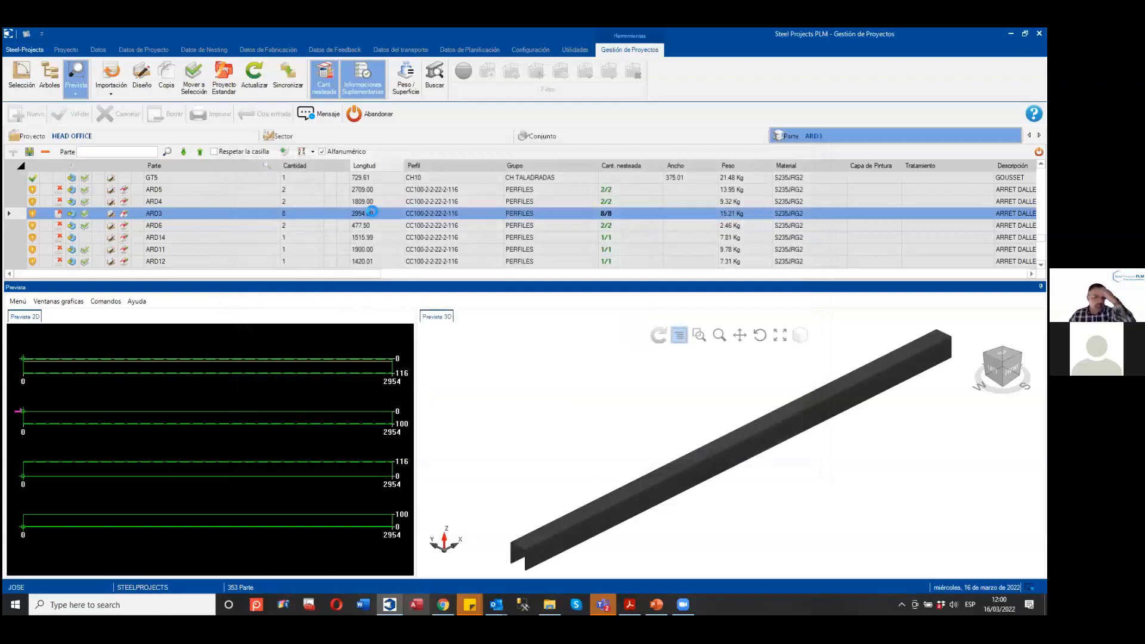
Reopen part ARD3's properties, validate its Ancho error, save the change despite the part being in production, and close the properties.
double_click(371, 212)
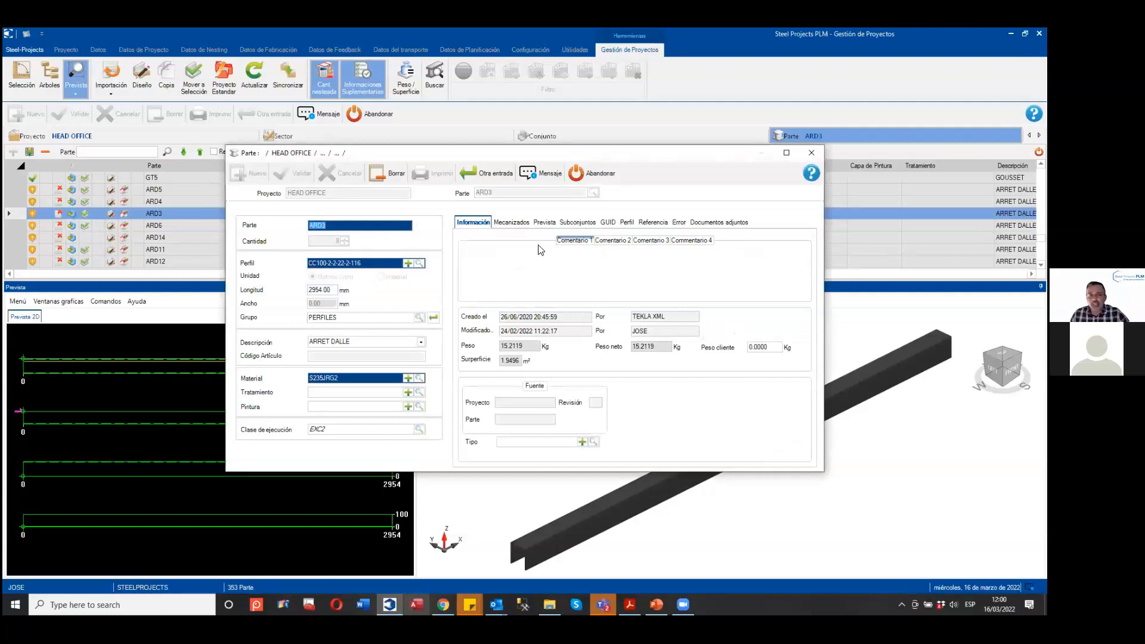
left_click(678, 222)
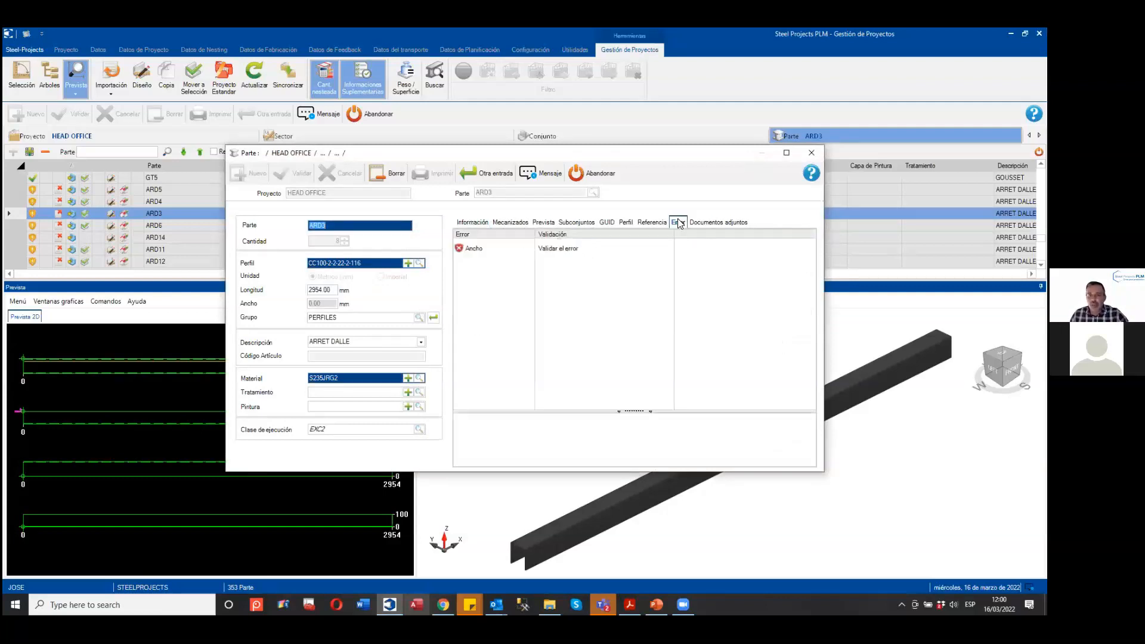
left_click(557, 246)
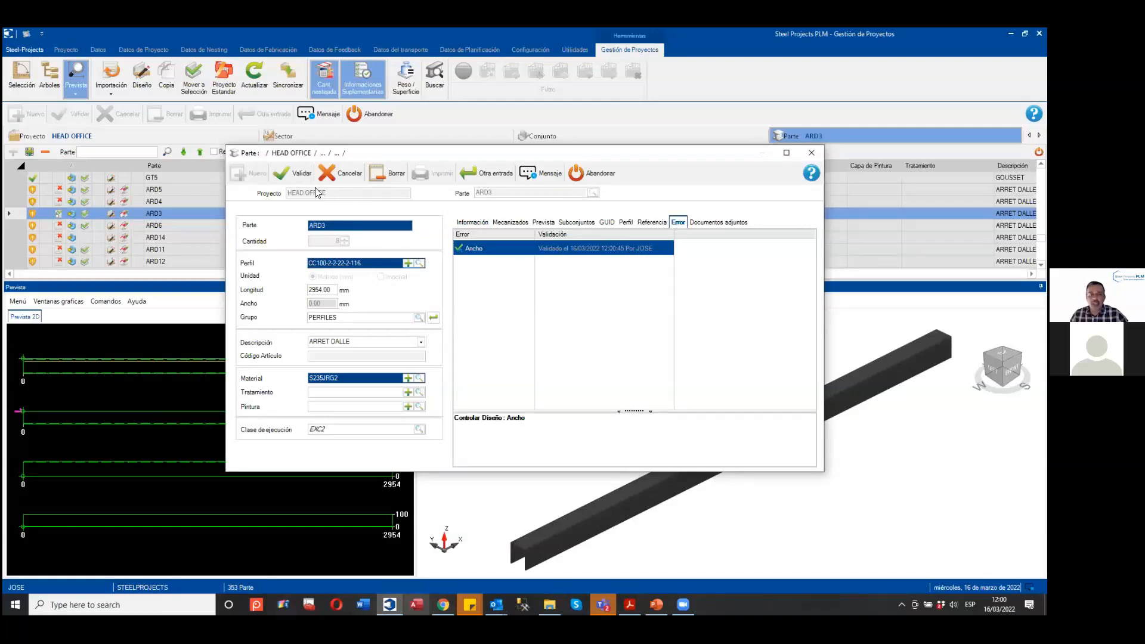
left_click(293, 173)
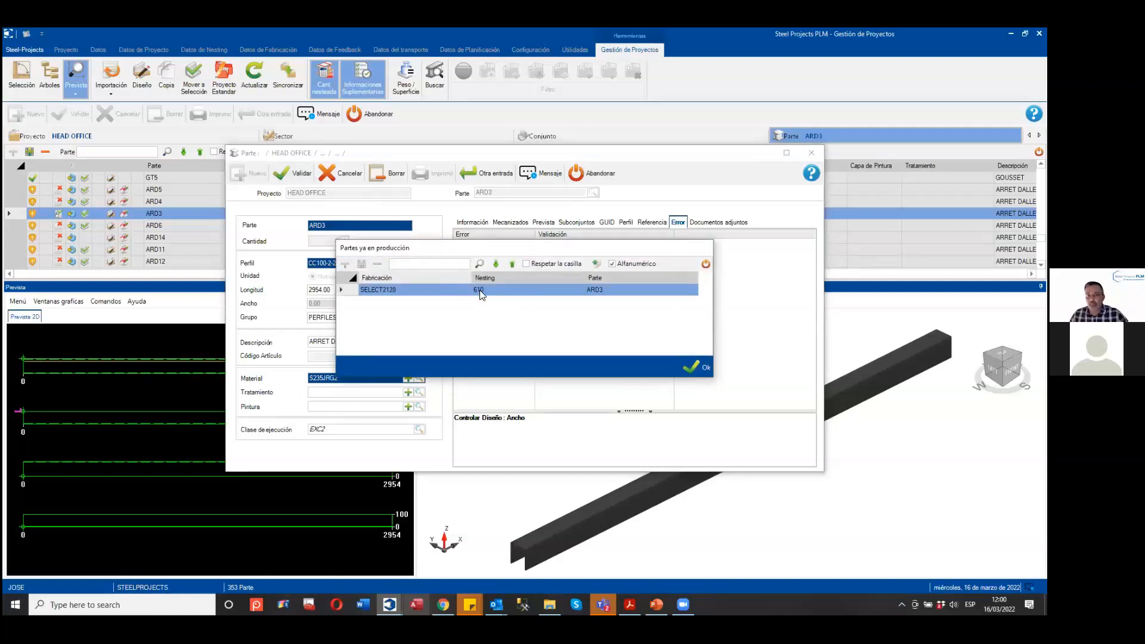
left_click(692, 368)
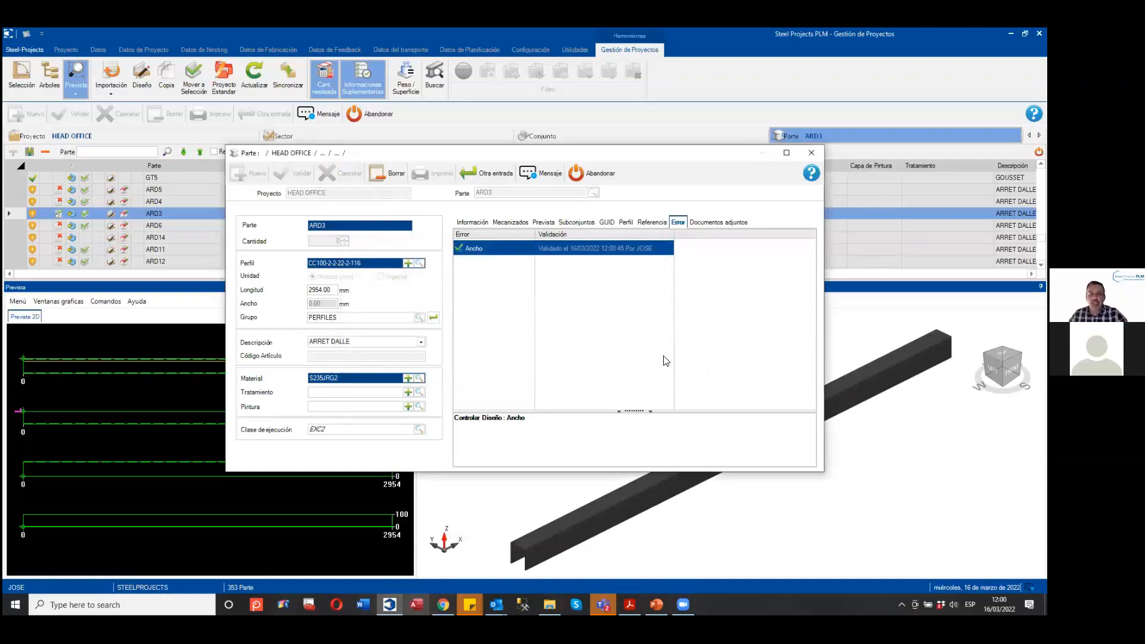
left_click(818, 156)
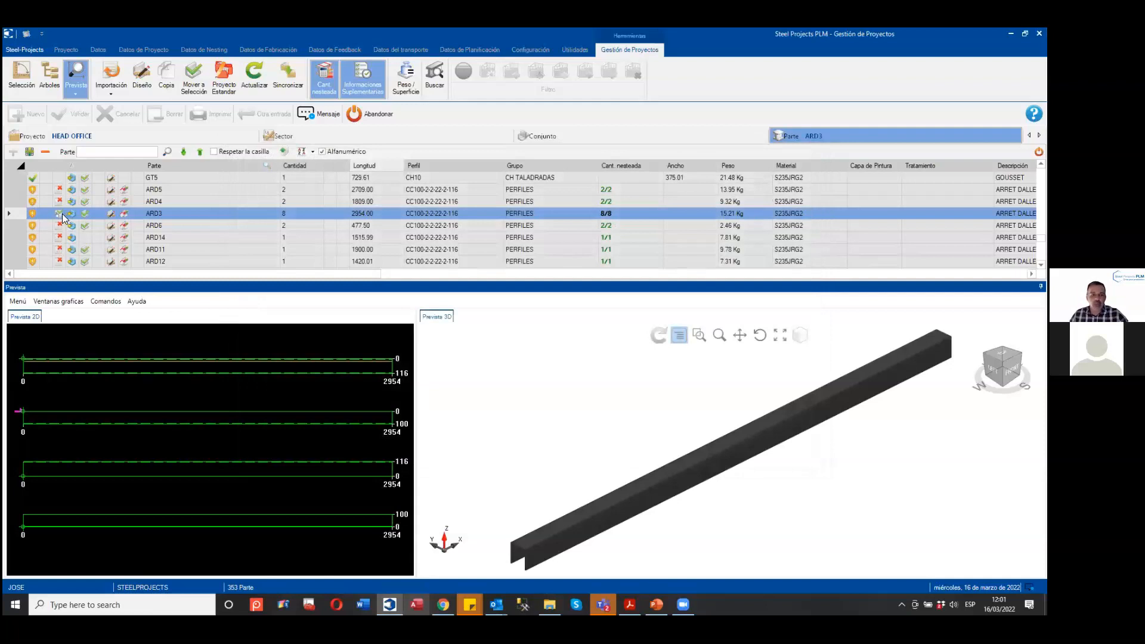
Check the error indicators of the parts below ARD3 and select the consecutive parts ARD6, ARD14, ARD11 and ARD12.
mouse_move(60, 226)
left_click(59, 224)
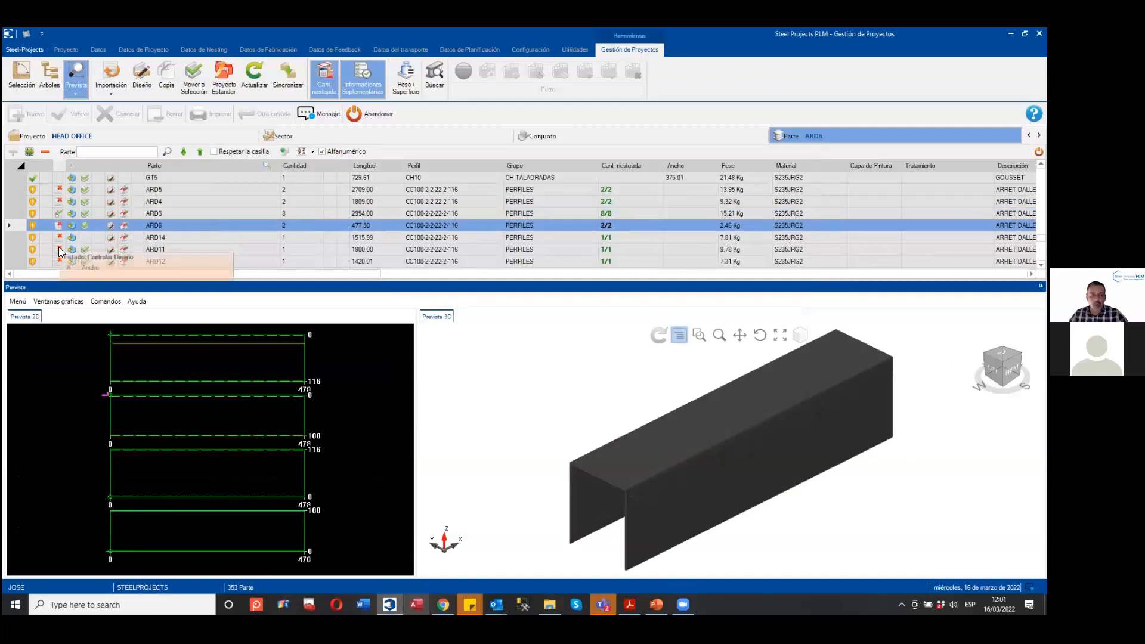
left_click(58, 248)
left_click(67, 239)
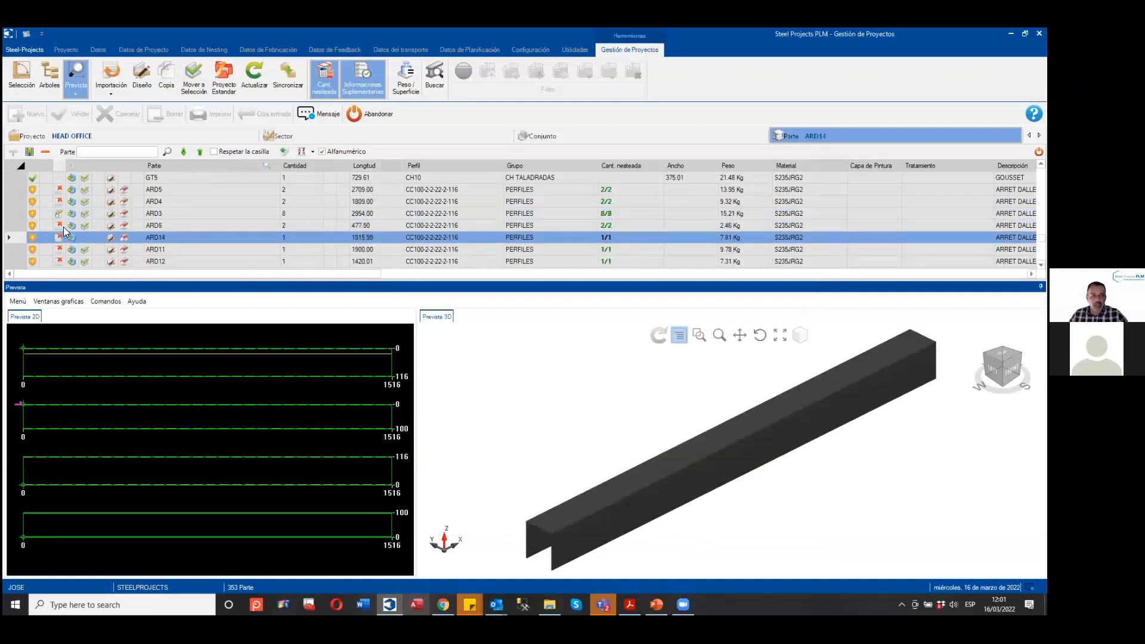
left_click(63, 227)
left_click(63, 260, "shift")
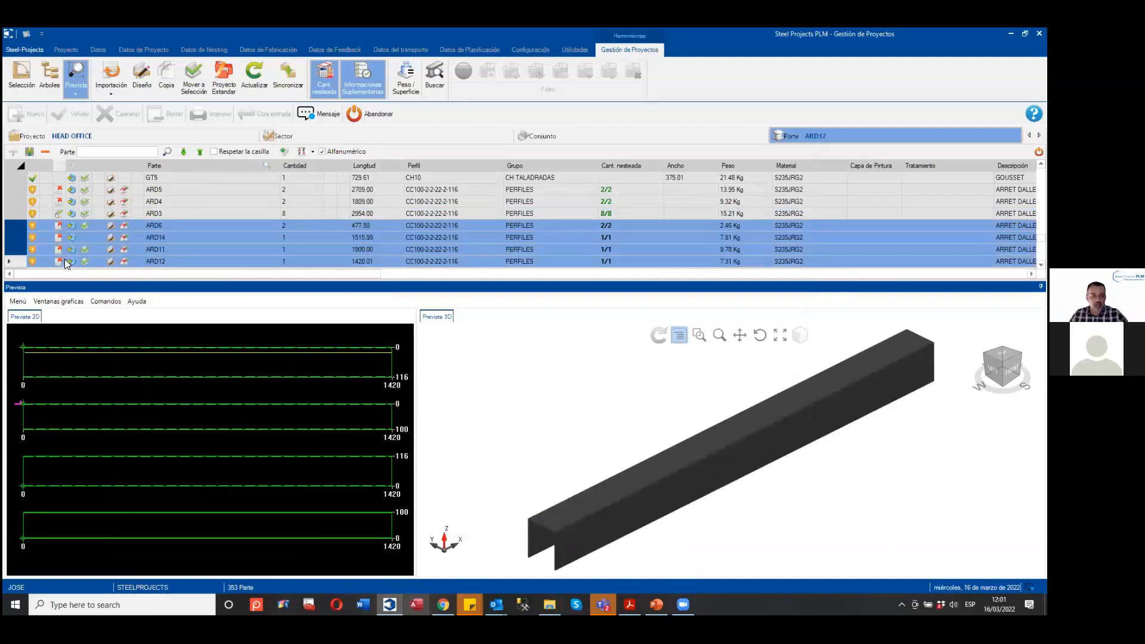
Try to correct the selected parts ARD6 to ARD12 automatically with Corregir Partes.
right_click(152, 242)
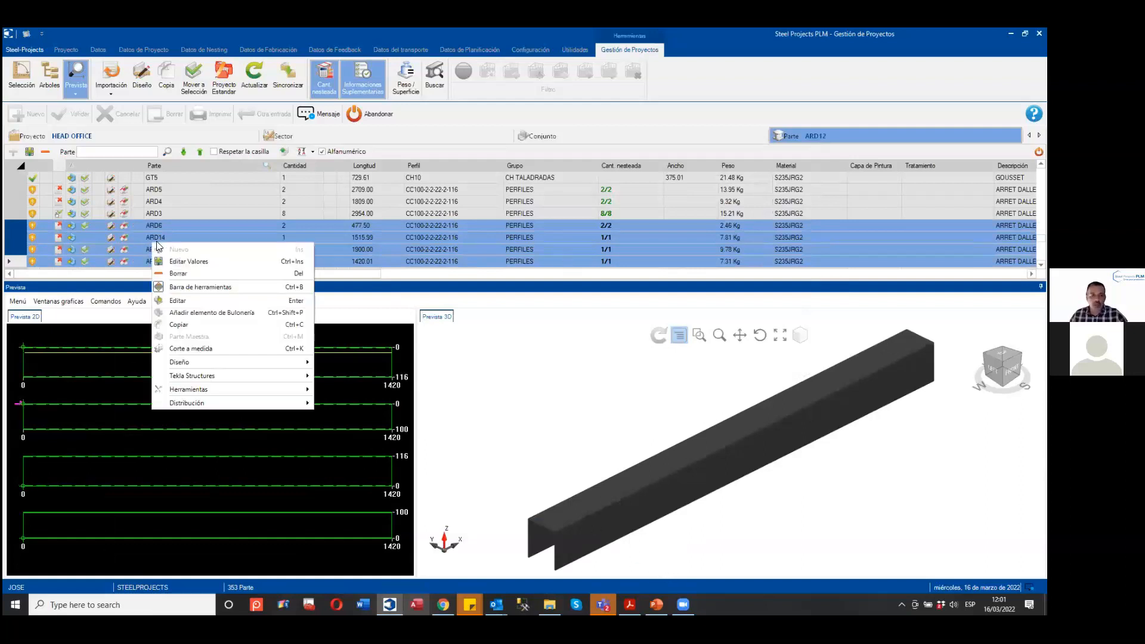
left_click(219, 389)
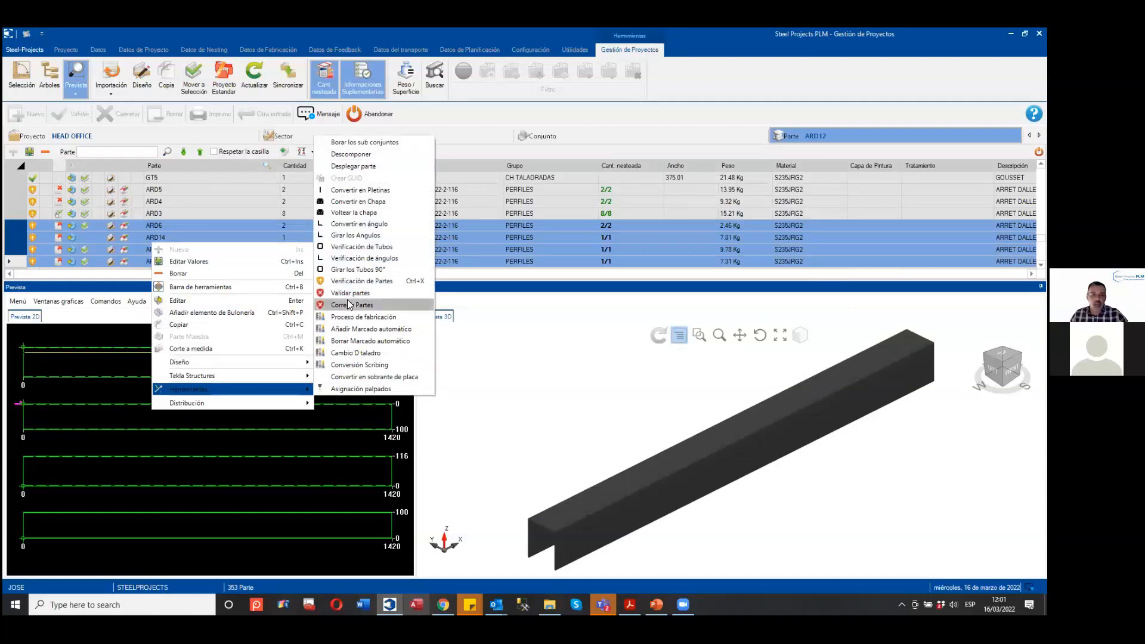
left_click(350, 305)
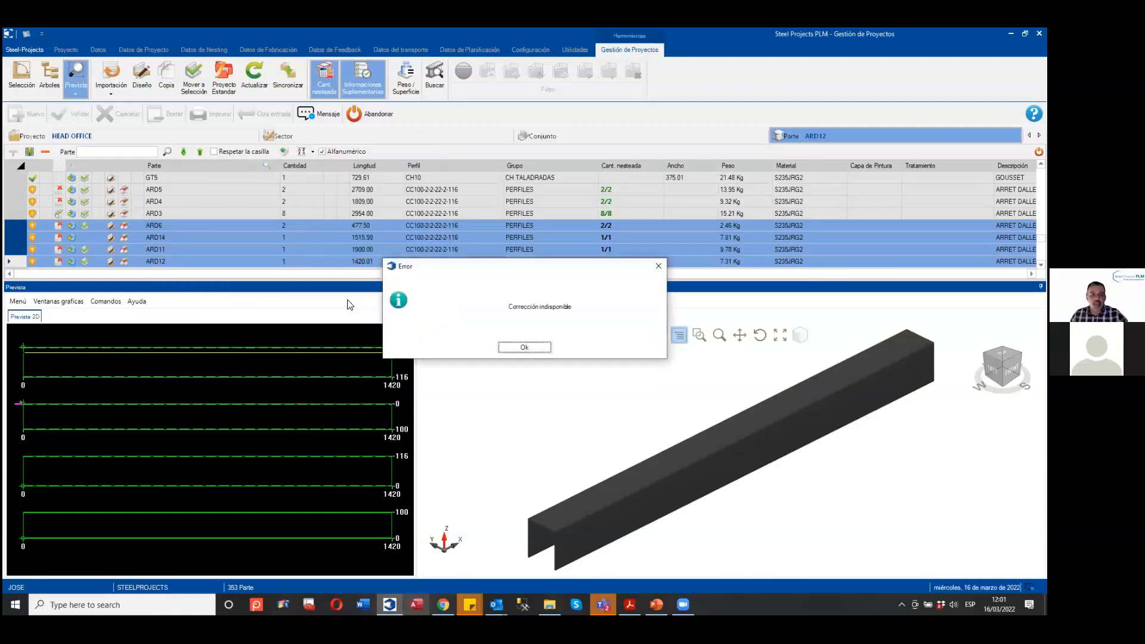
left_click(524, 347)
Validate the errors of the selected parts ARD6, ARD14, ARD11 and ARD12 together with Validar partes.
right_click(62, 227)
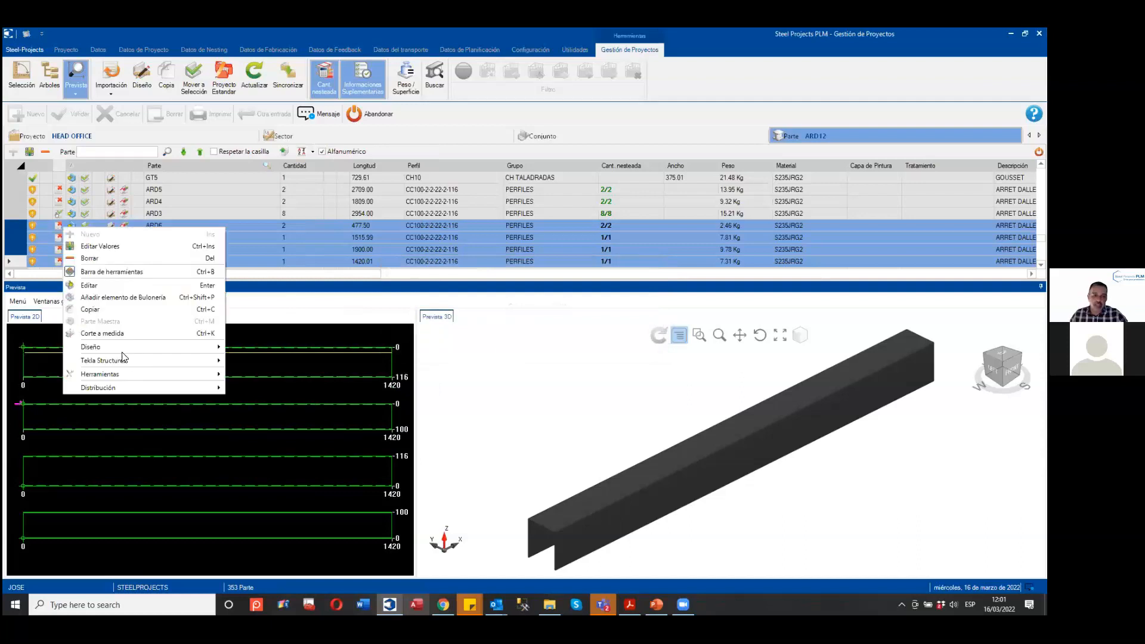
mouse_move(132, 374)
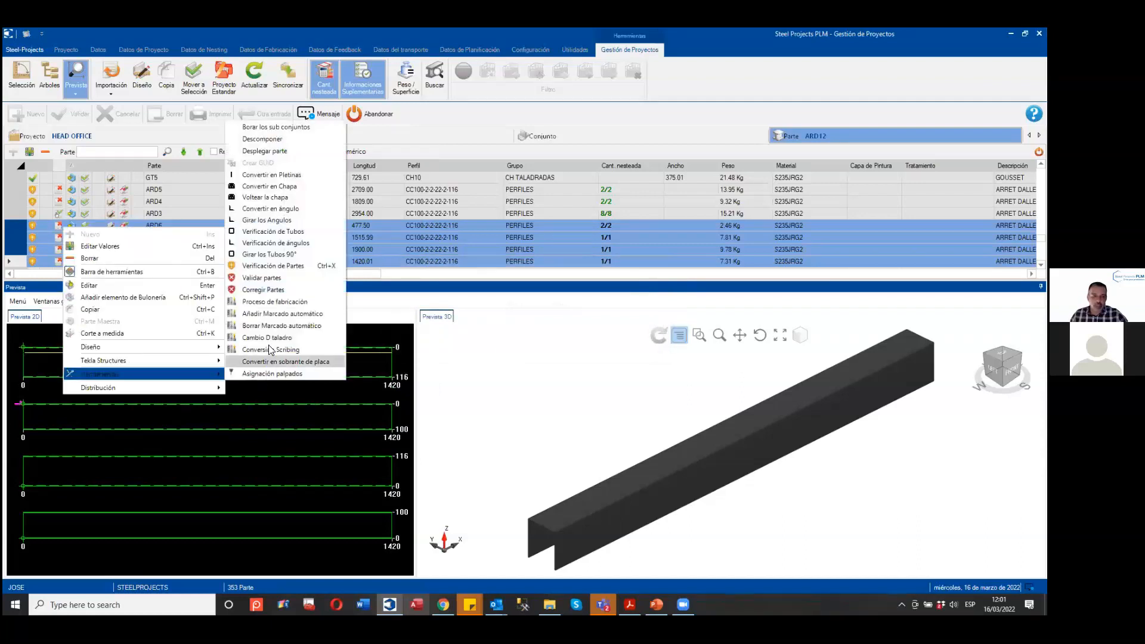
left_click(262, 278)
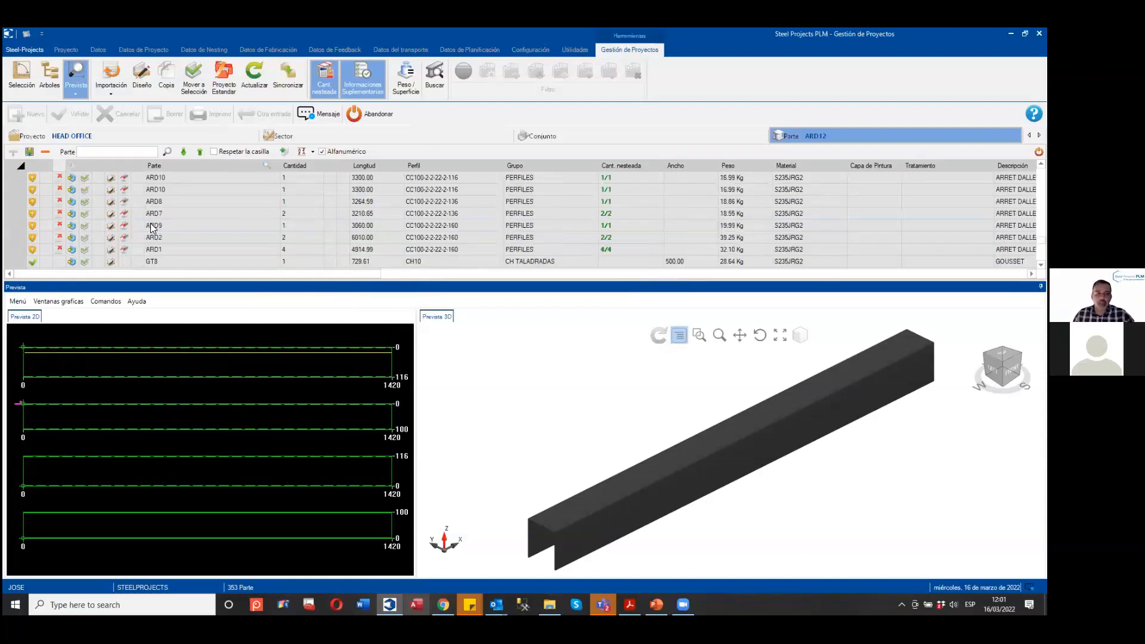
Select parts ARD5 and ARD4 and validate their errors together with Validar partes.
left_click(58, 192)
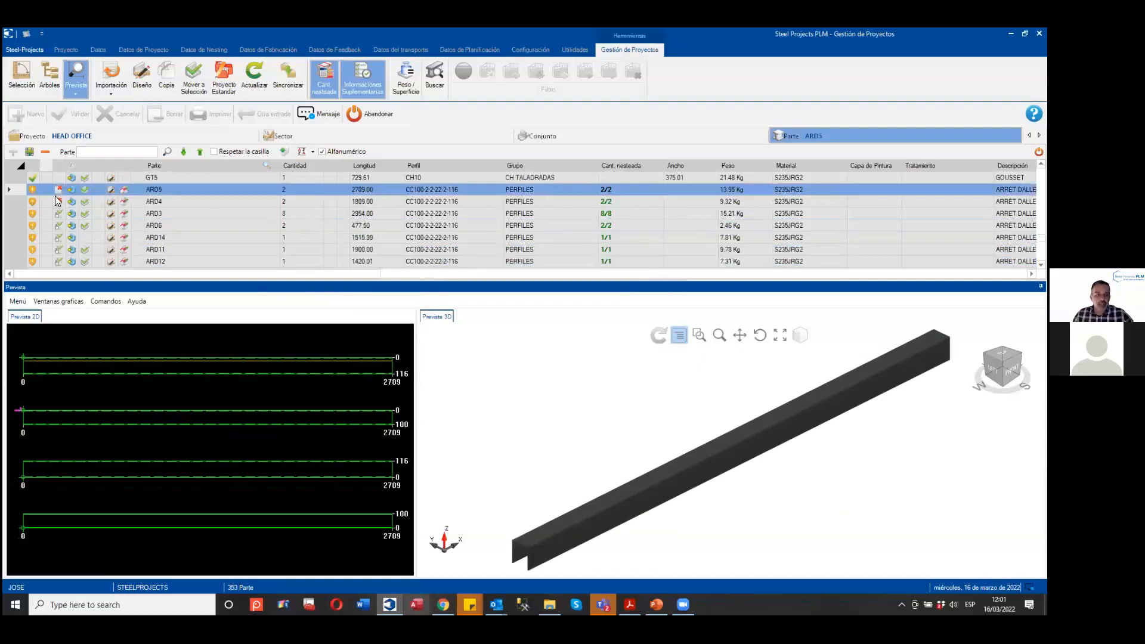
left_click(55, 195, "shift")
right_click(69, 188)
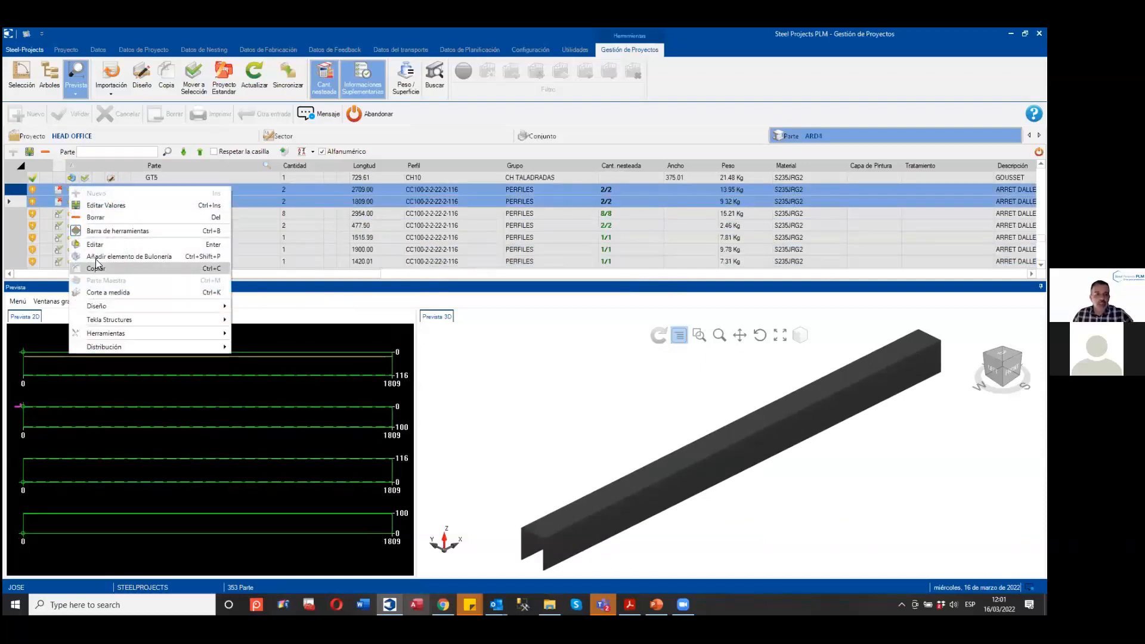
mouse_move(119, 331)
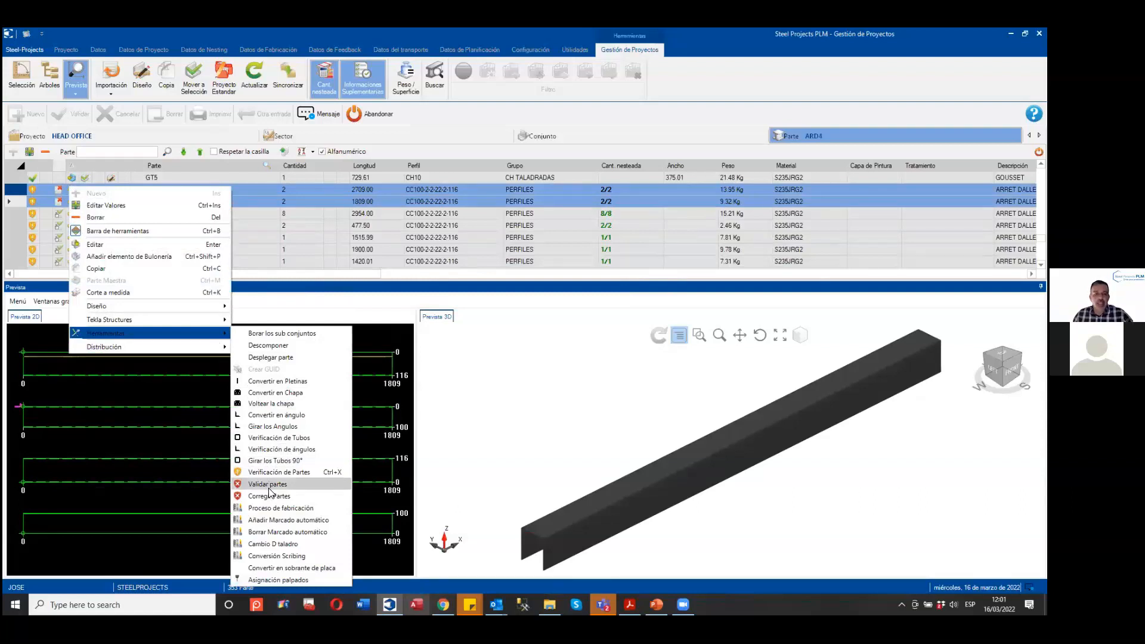
left_click(269, 486)
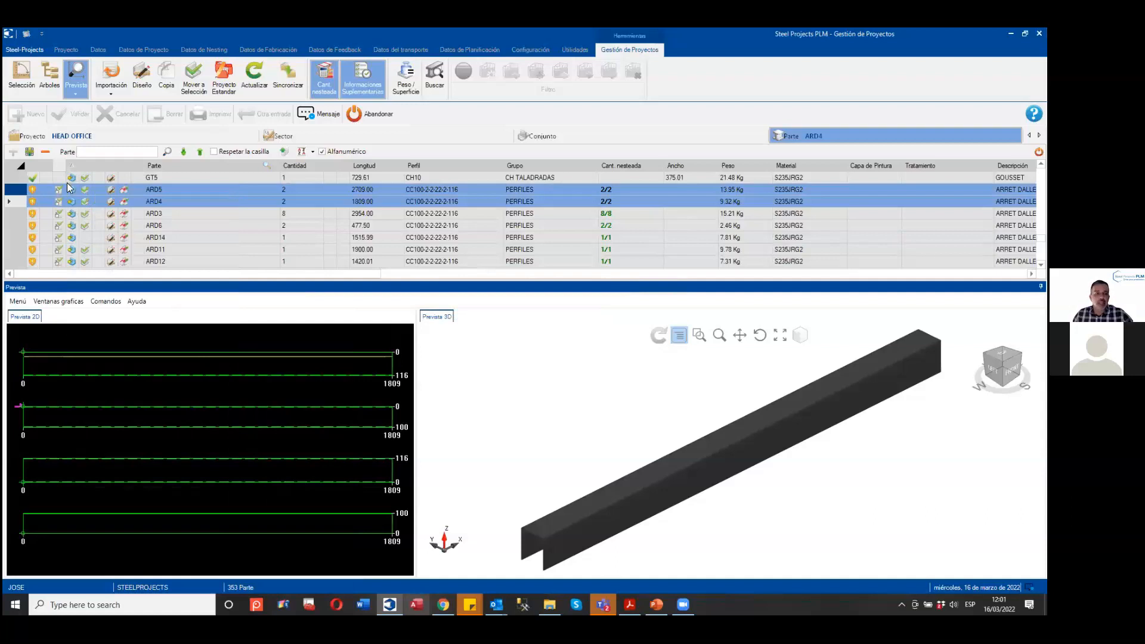
Return to the project list and check the error indicator of project HEAD OFFICE.
scroll(147, 200, "up", 5)
scroll(147, 201, "up", 10)
left_click(75, 139)
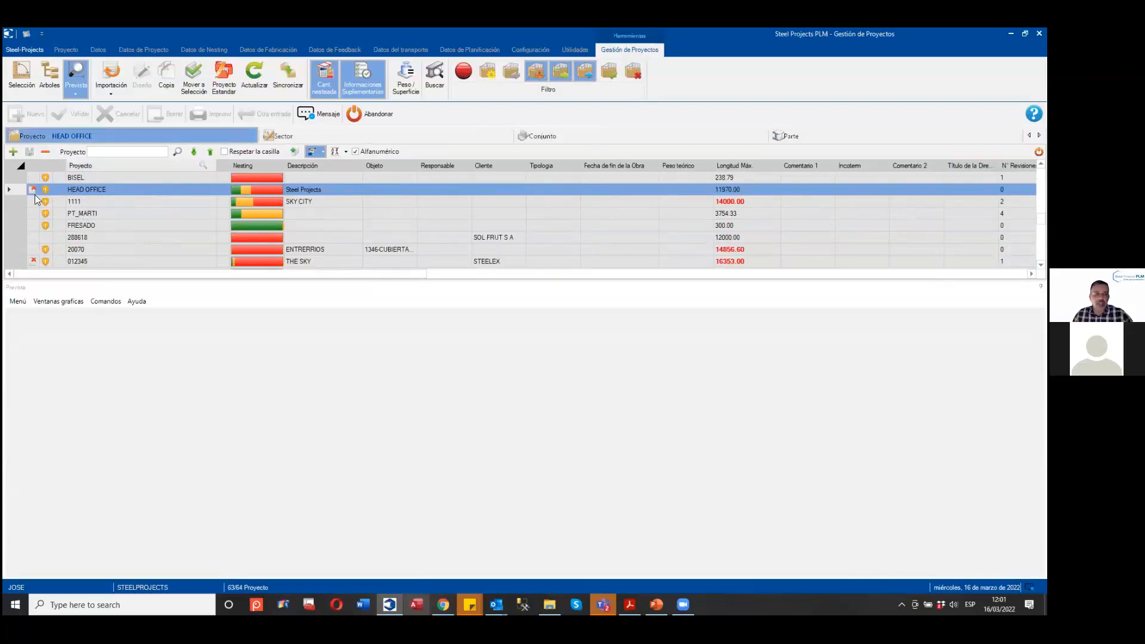
Select project FICEP OPEN HOUSE 2021, show its parts and sort them by profile in ascending order.
scroll(154, 204, "down", 7)
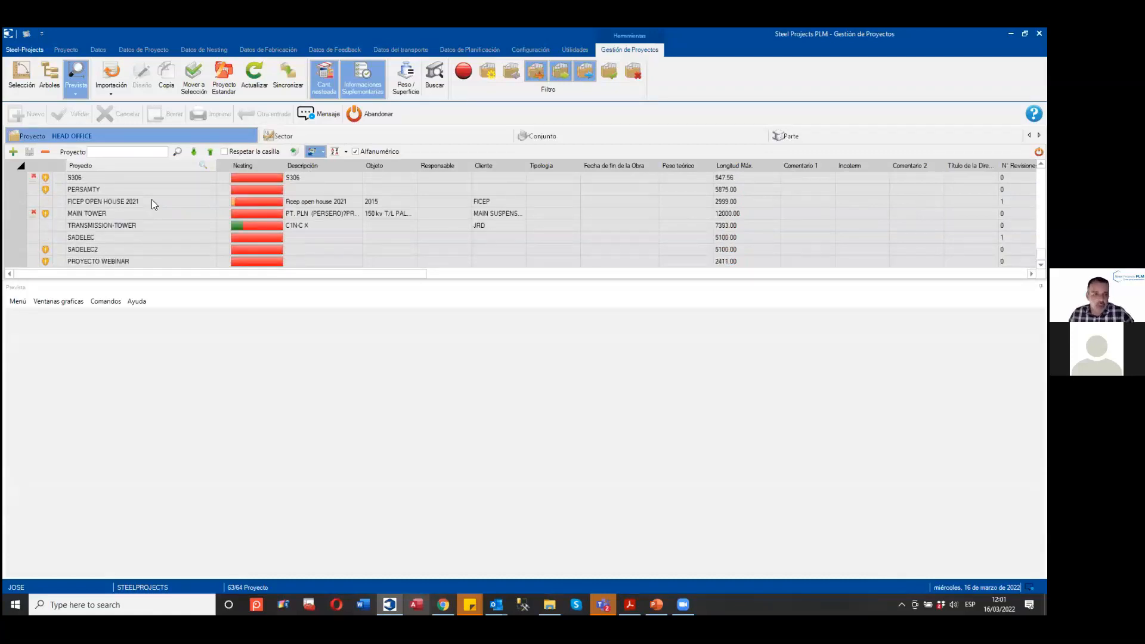
left_click(152, 201)
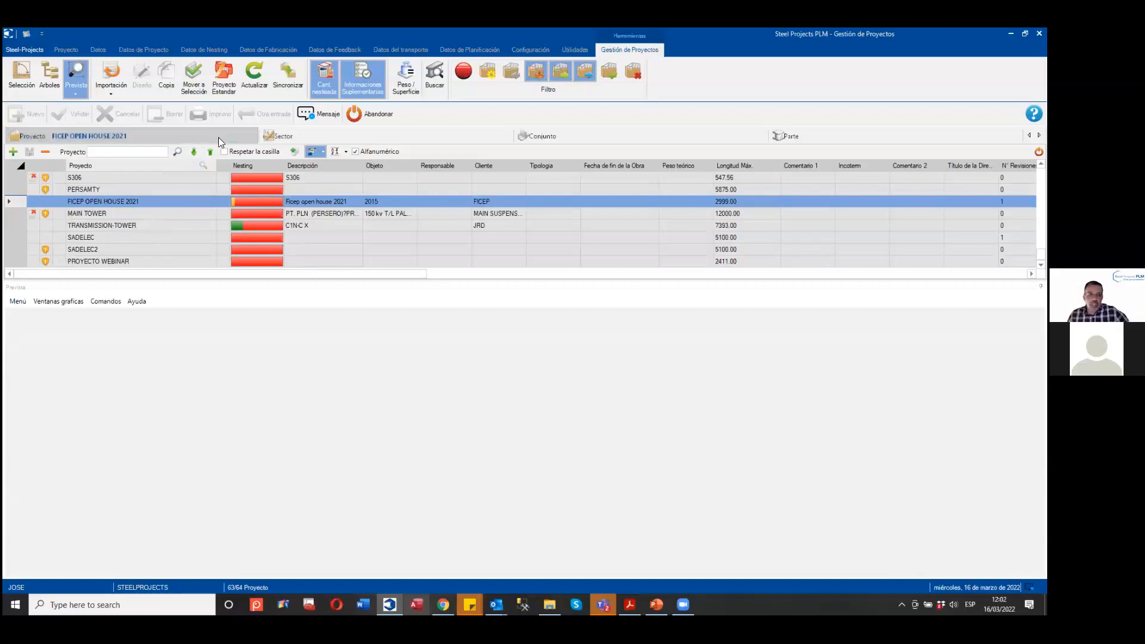
scroll(135, 229, "up", 1)
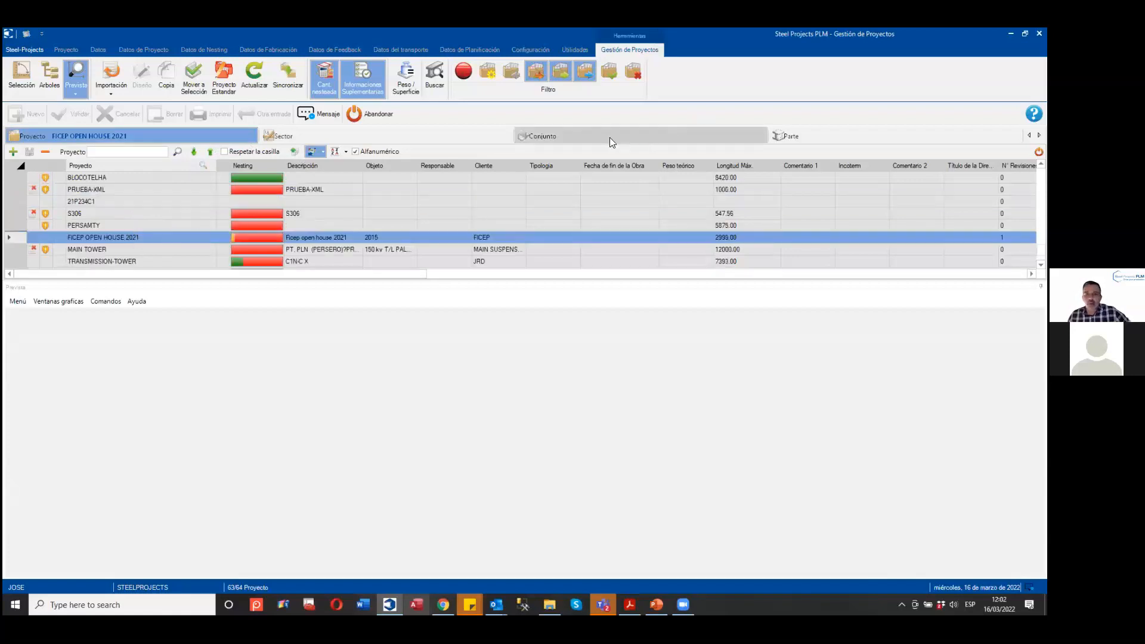
left_click(792, 138)
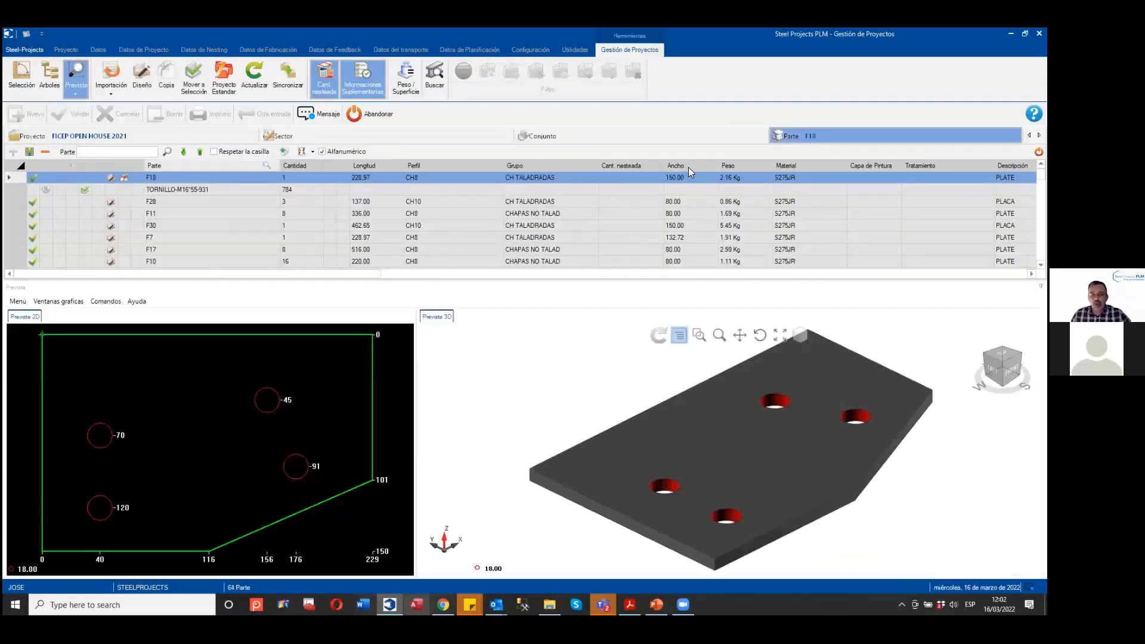
left_click(421, 166)
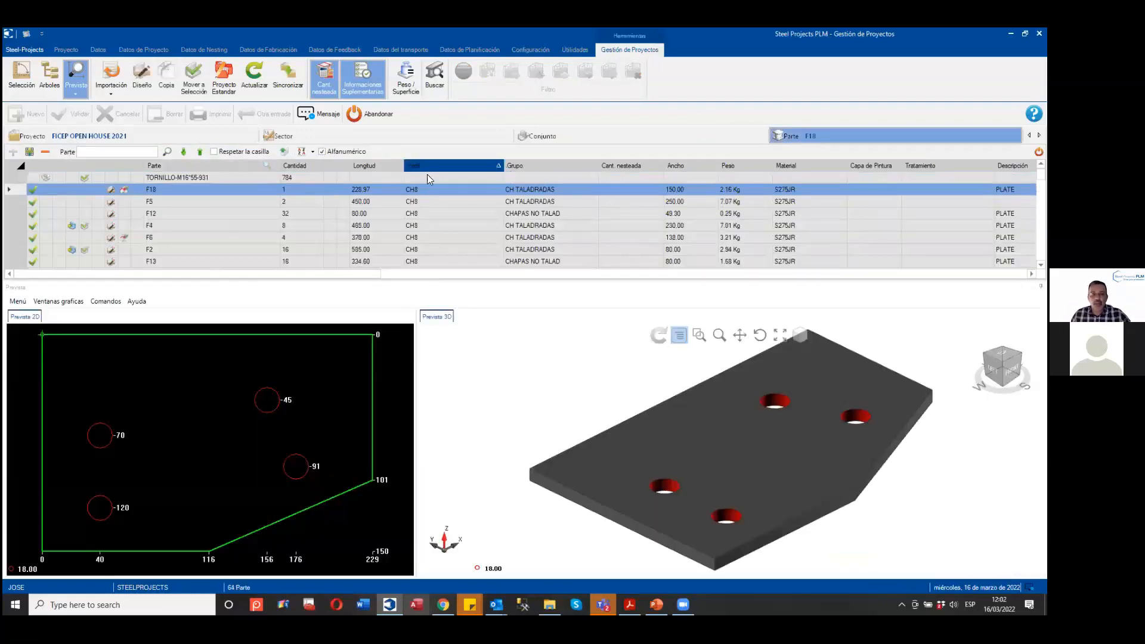
Select the four HEA180 profile parts in the part list and open the Cambio D taladro tool for them.
scroll(428, 202, "down", 9)
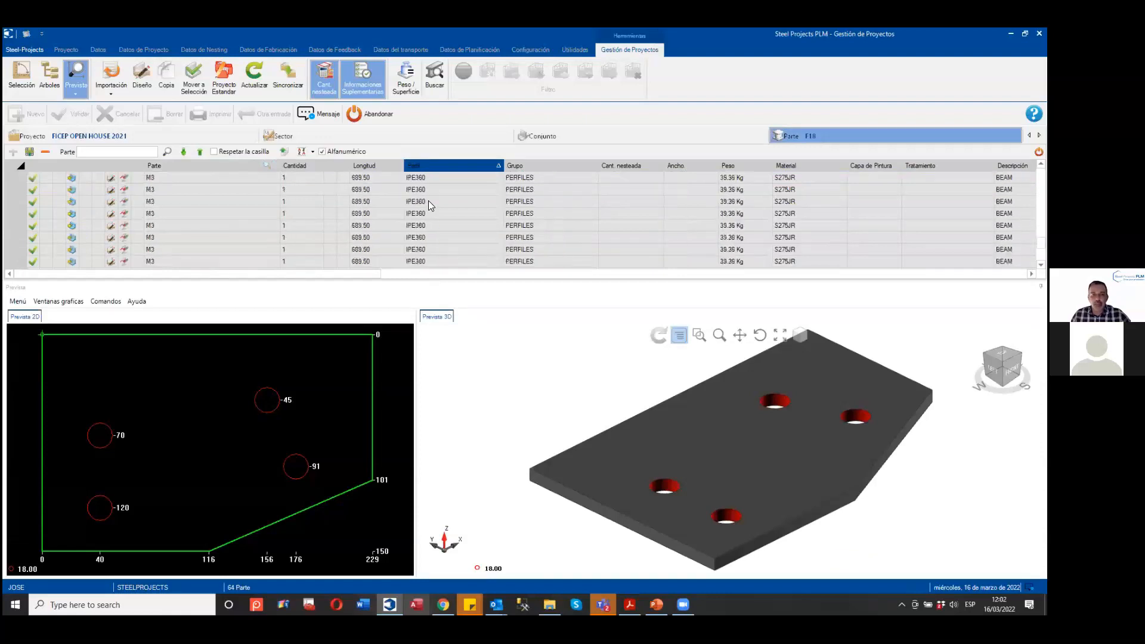
scroll(428, 206, "up", 3)
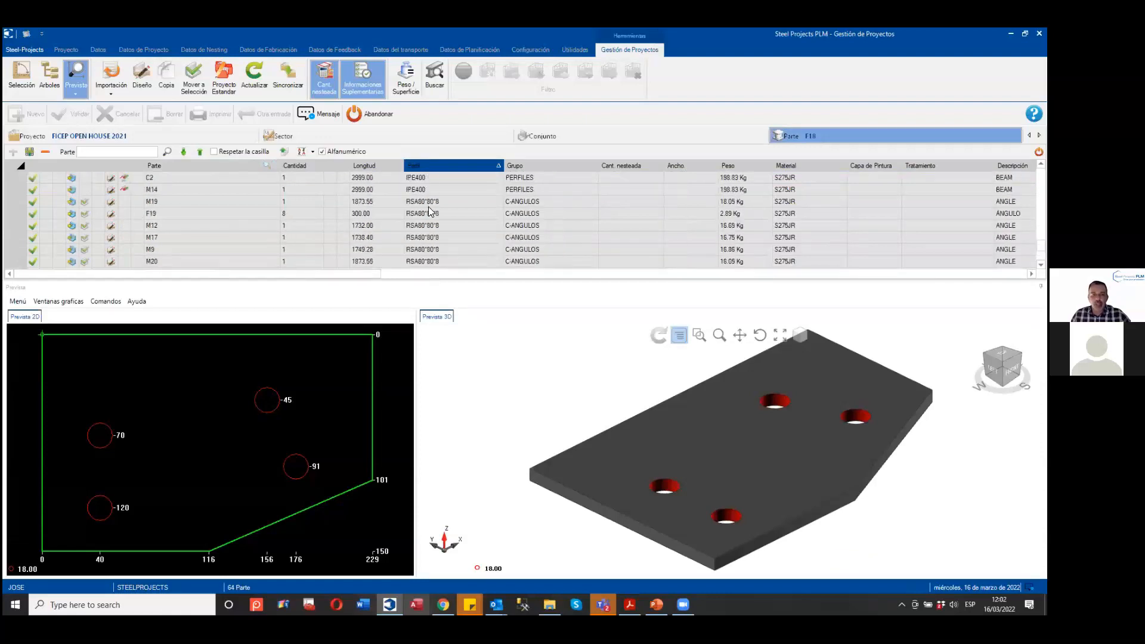
scroll(427, 198, "up", 3)
left_click(423, 213)
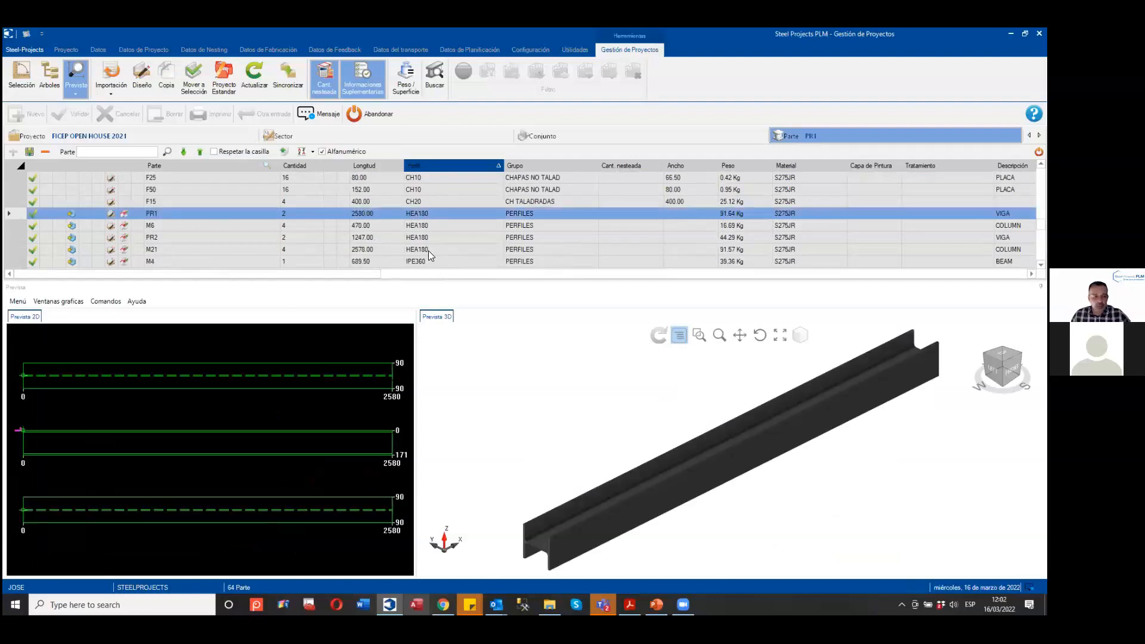
left_click(428, 251, "shift")
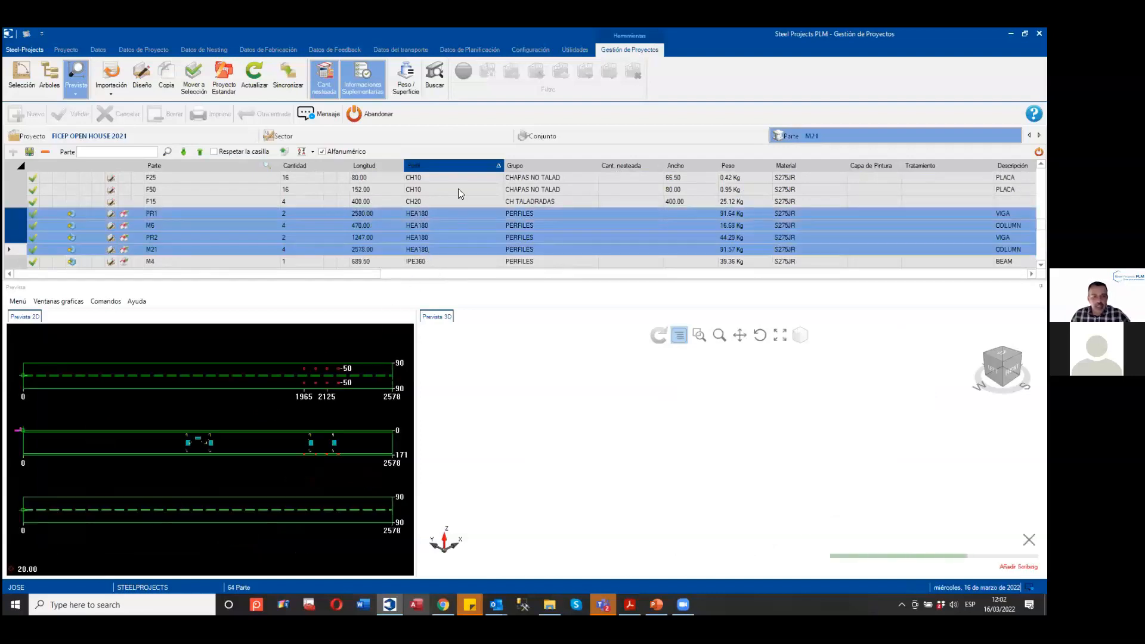
right_click(451, 235)
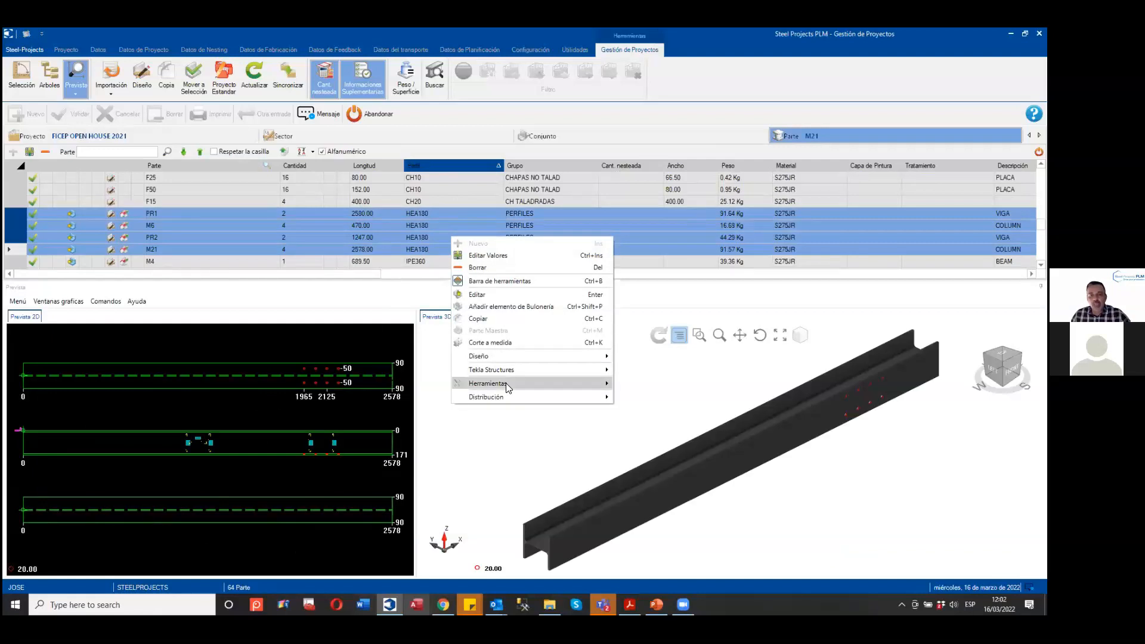
mouse_move(516, 387)
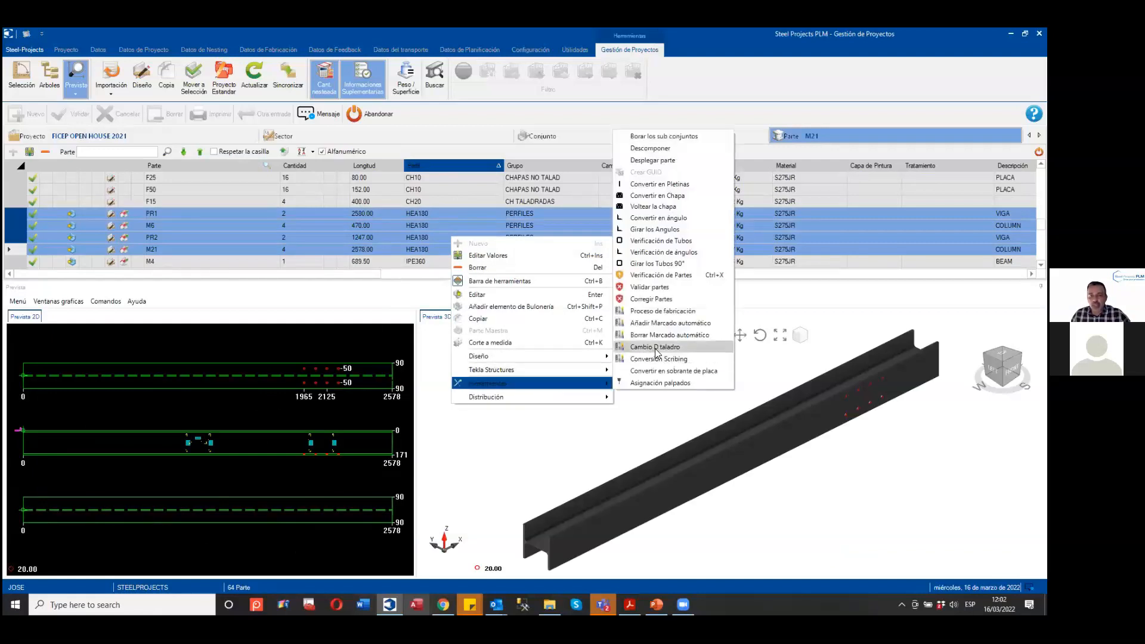
left_click(655, 347)
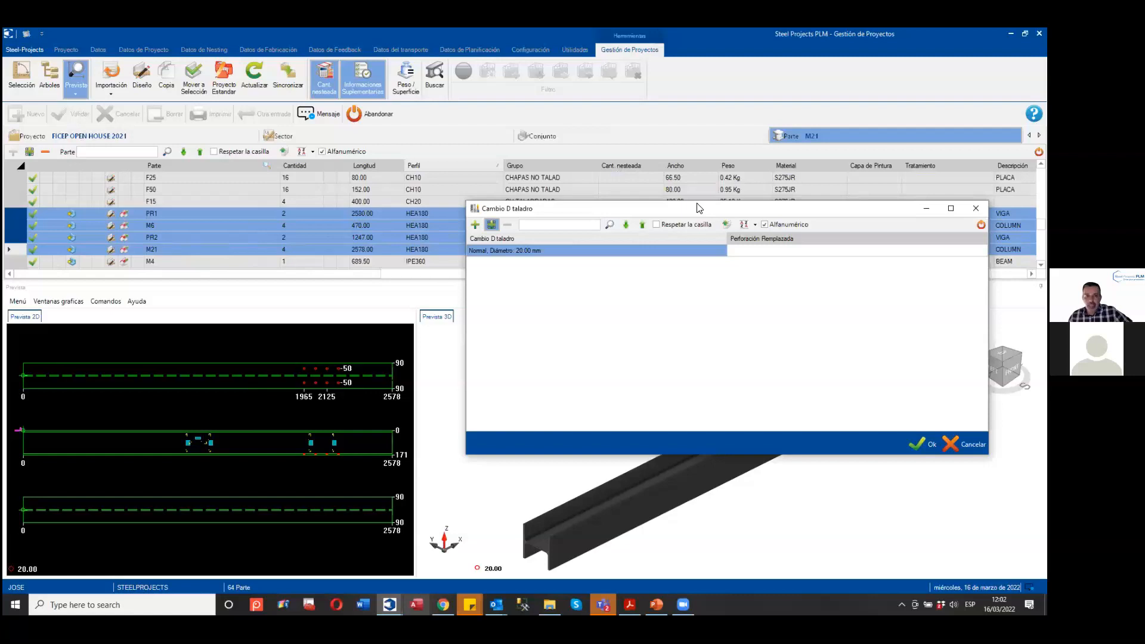
left_click_drag(699, 208, 721, 143)
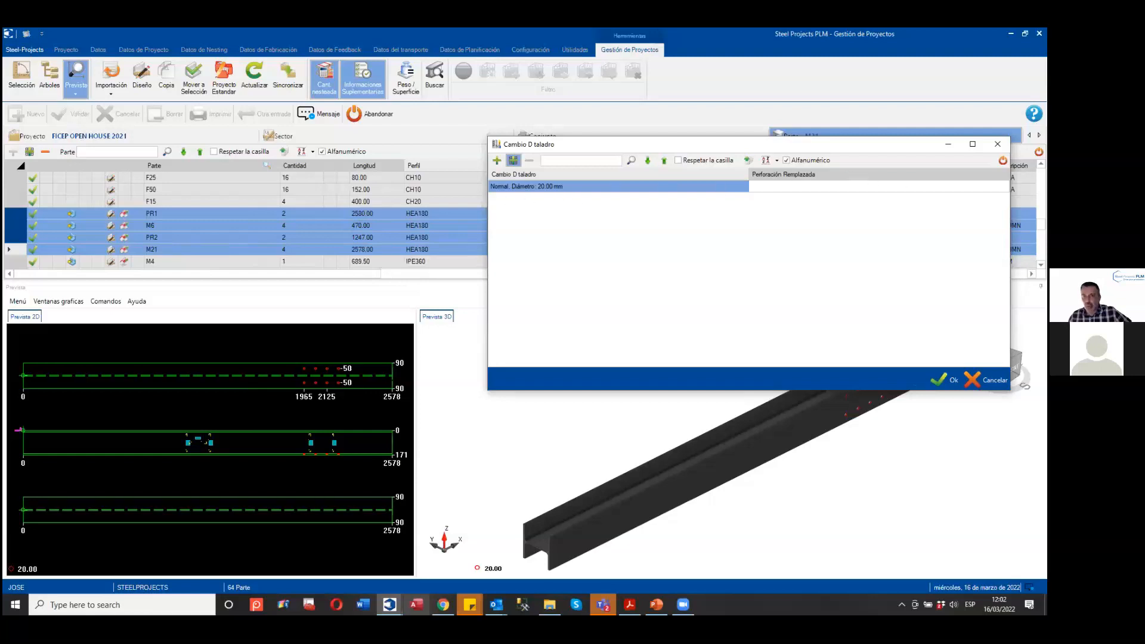
Replace the normal 20 mm holes with type Cambio D taladro at a diameter of 22 mm and apply it to the parts.
left_click(878, 186)
left_click(879, 186)
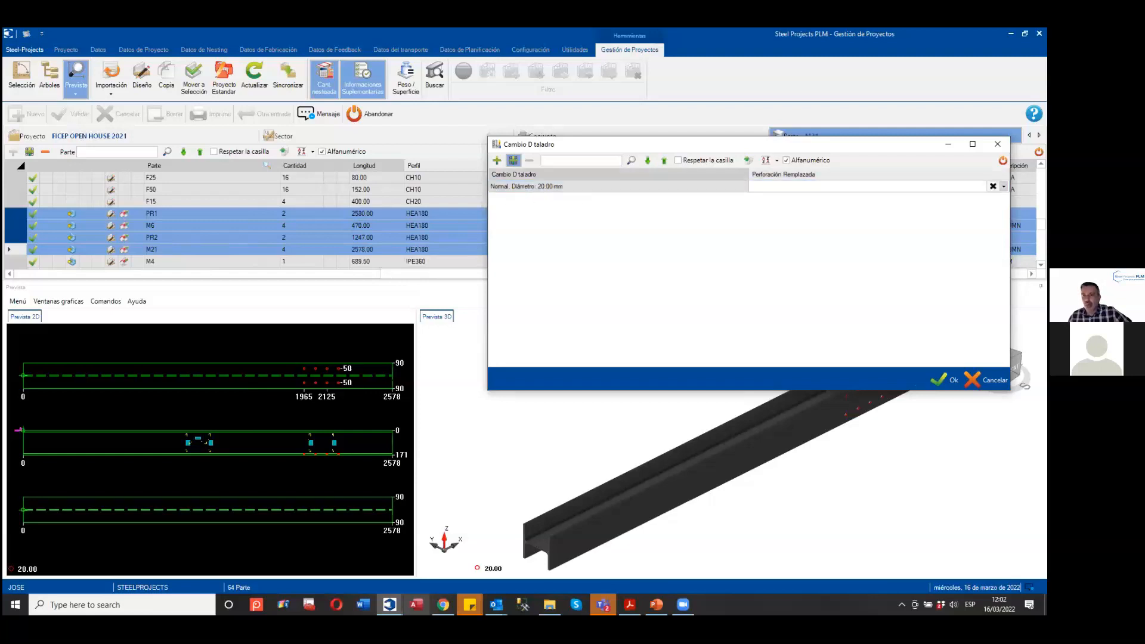
left_click(1003, 186)
left_click(996, 213)
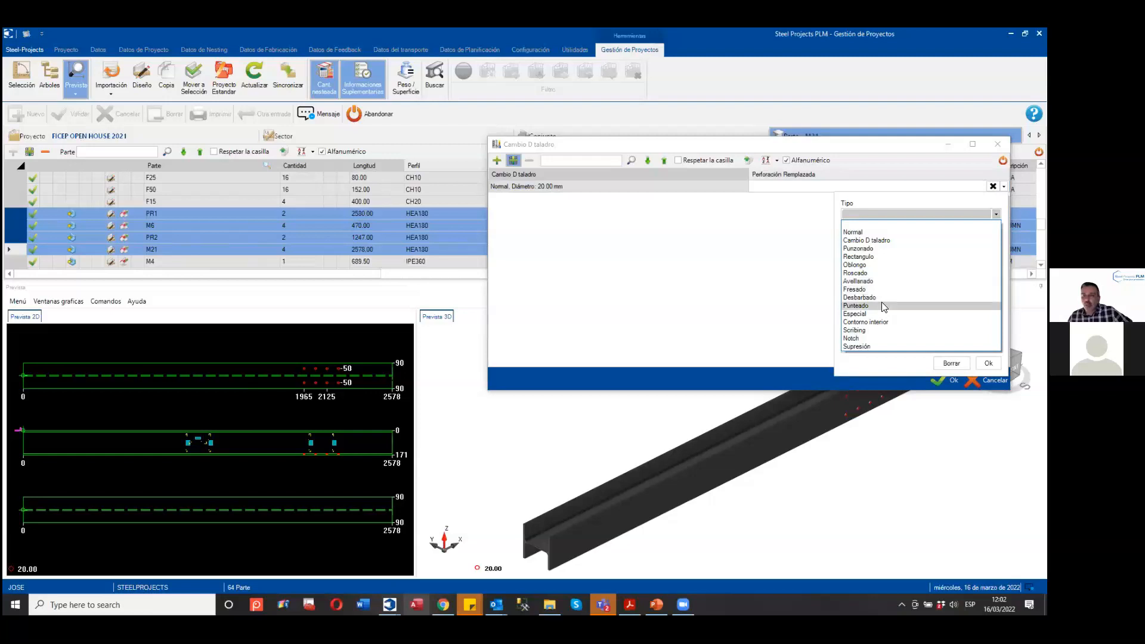
left_click(882, 241)
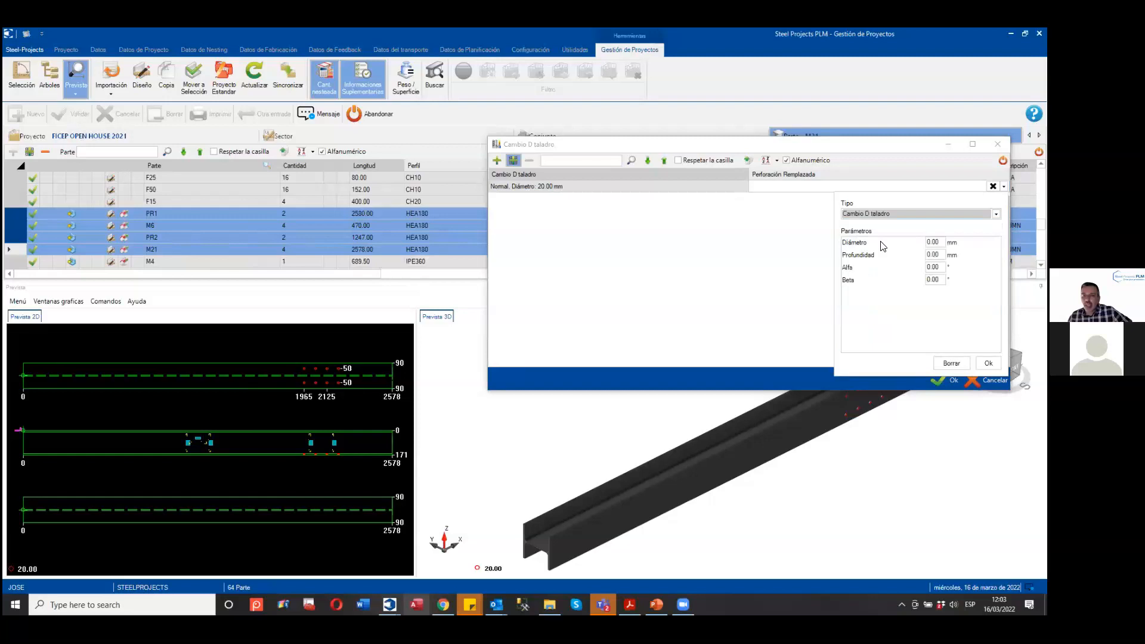
left_click(939, 242)
type("22")
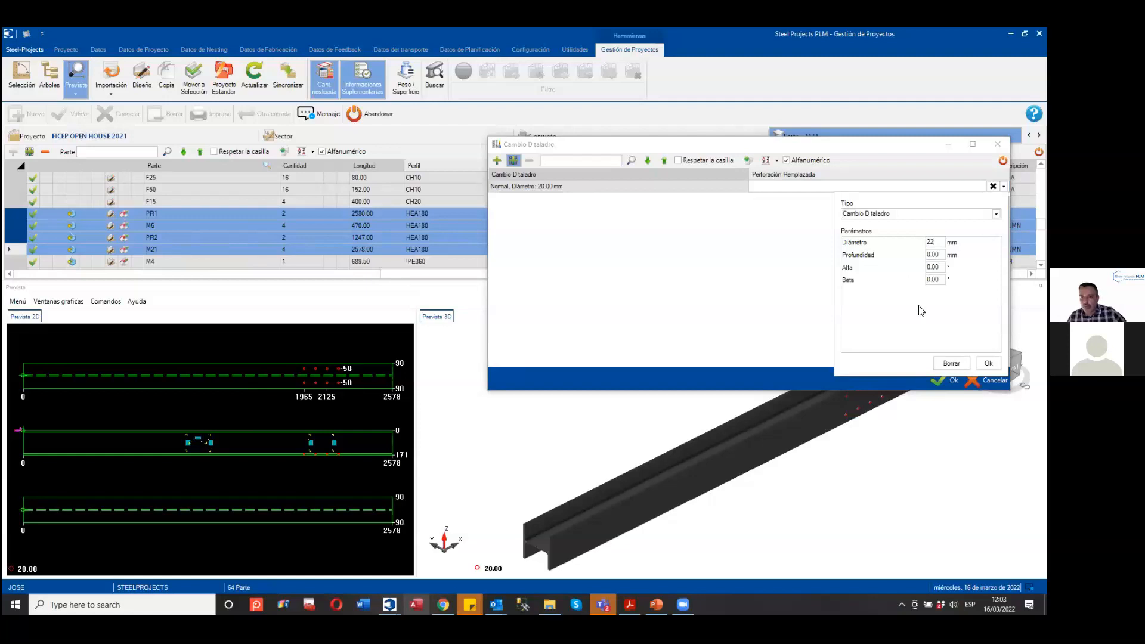
left_click(988, 363)
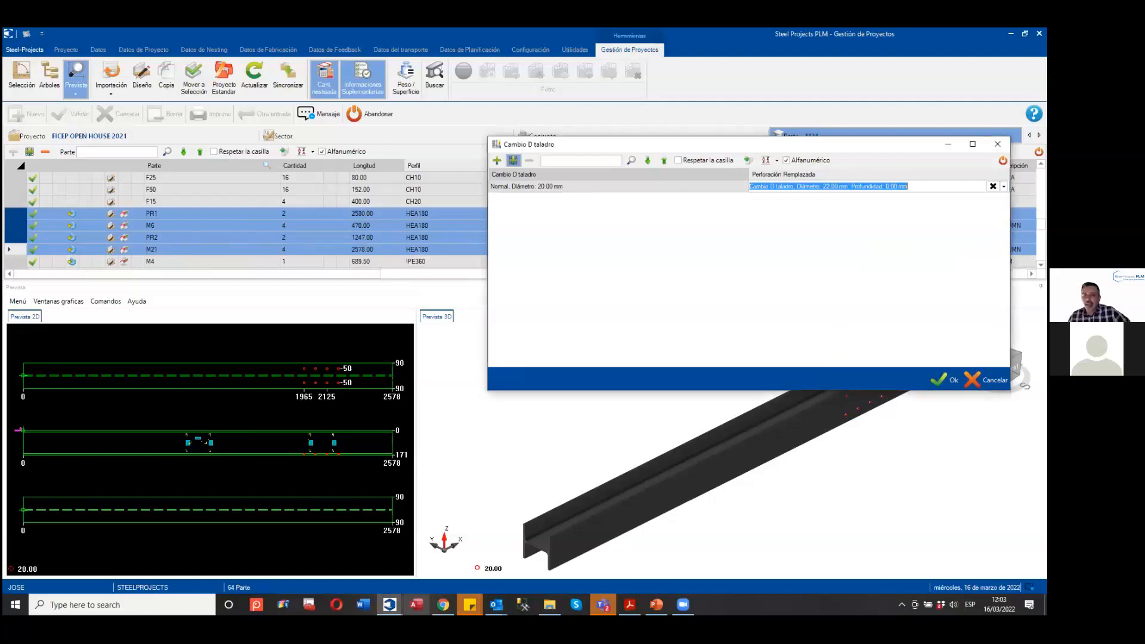
left_click_drag(810, 148, 546, 96)
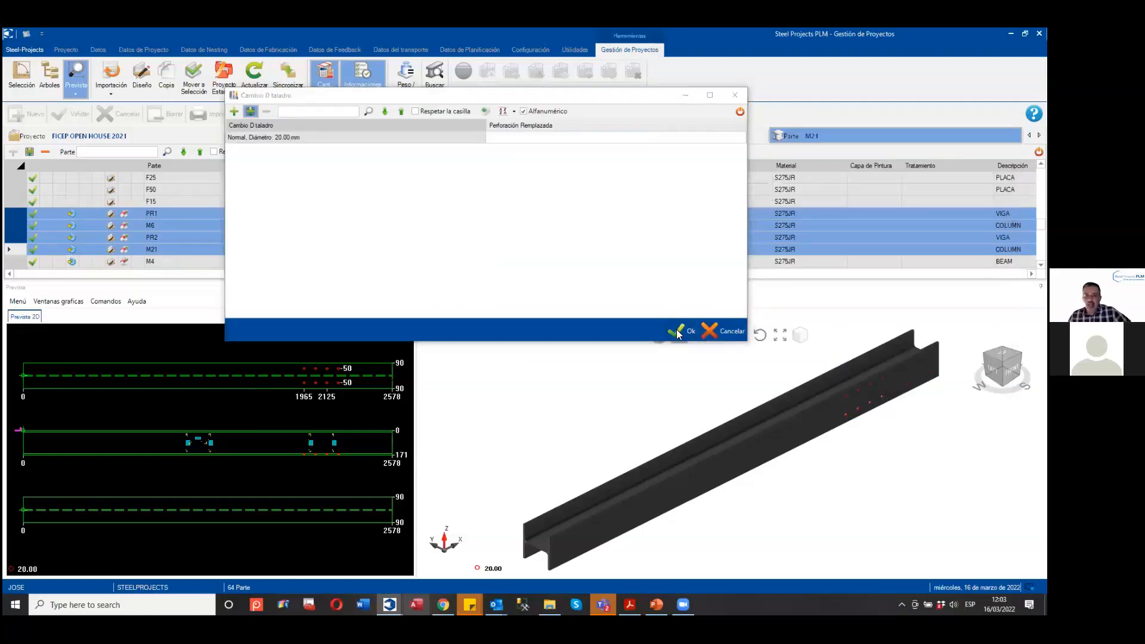
left_click(681, 328)
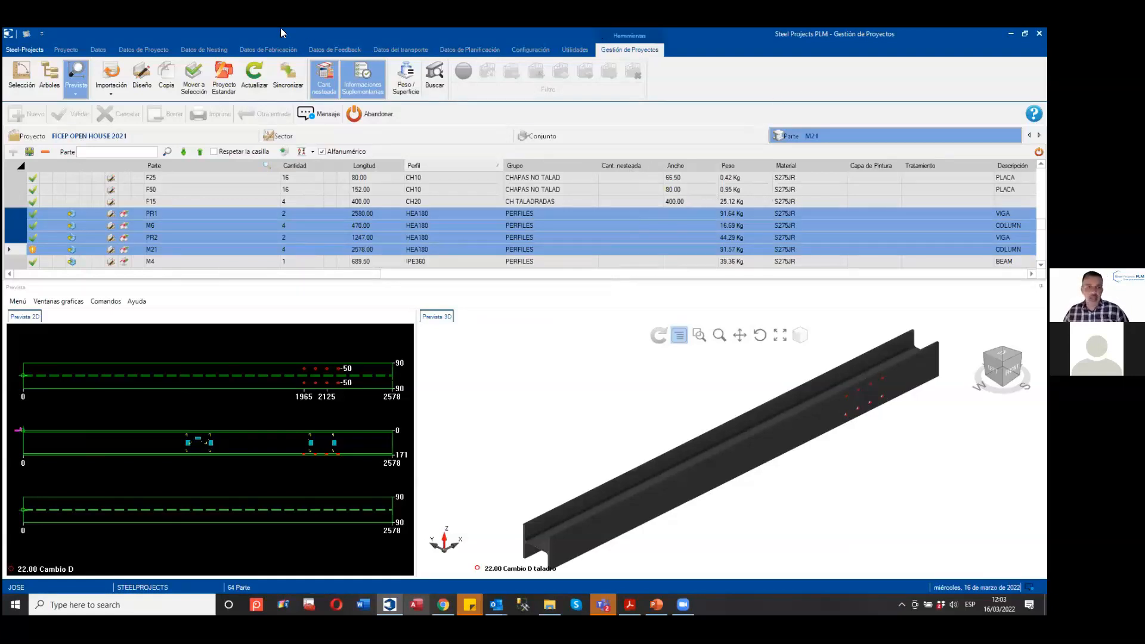
Show the selection area, add the whole project FICEP OPEN HOUSE 2021 to it and list its parts.
left_click(19, 88)
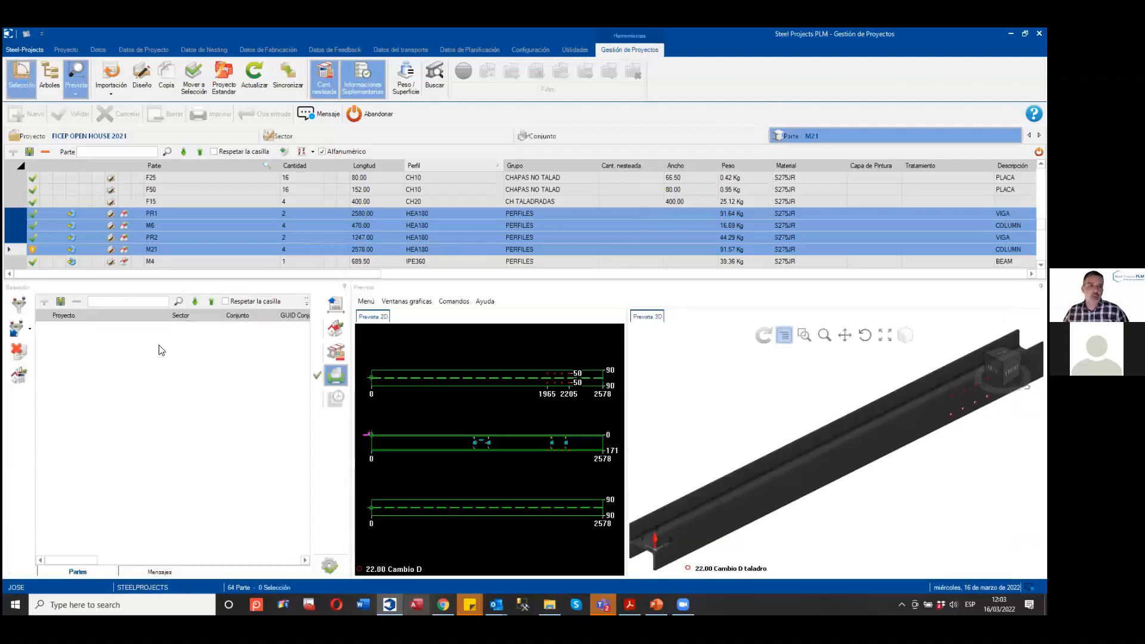
left_click(103, 137)
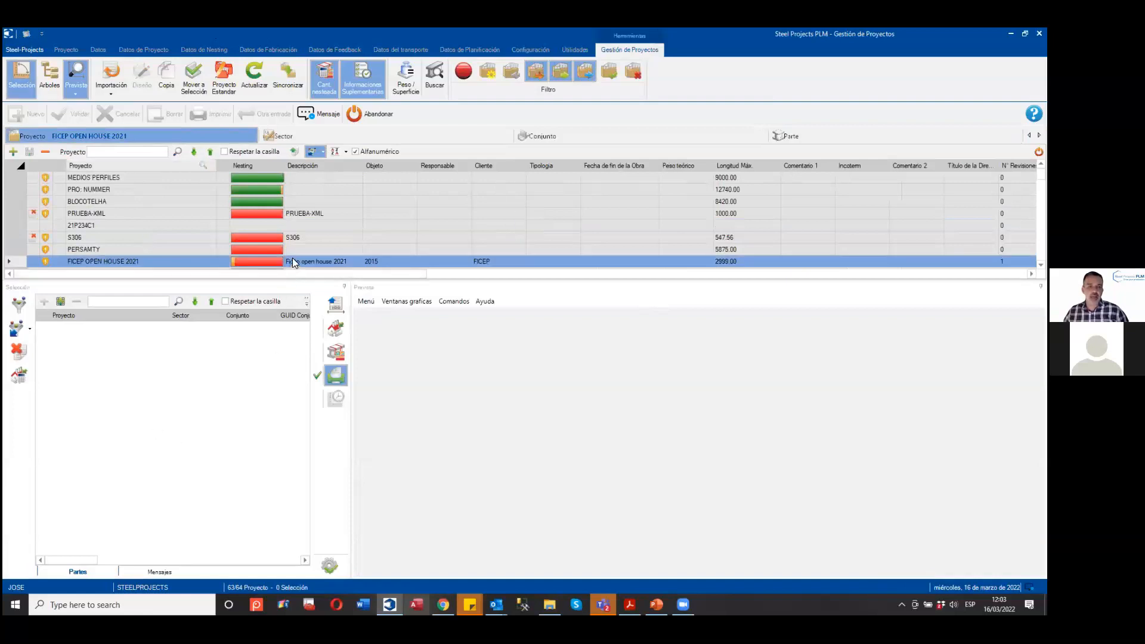
left_click_drag(292, 265, 243, 379)
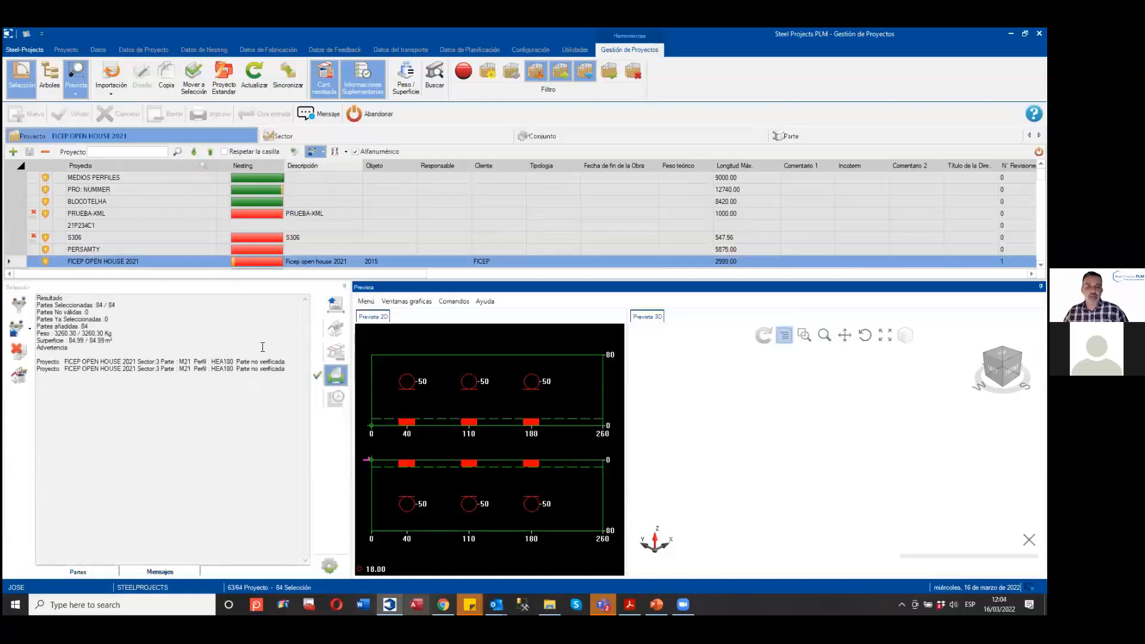
left_click(72, 573)
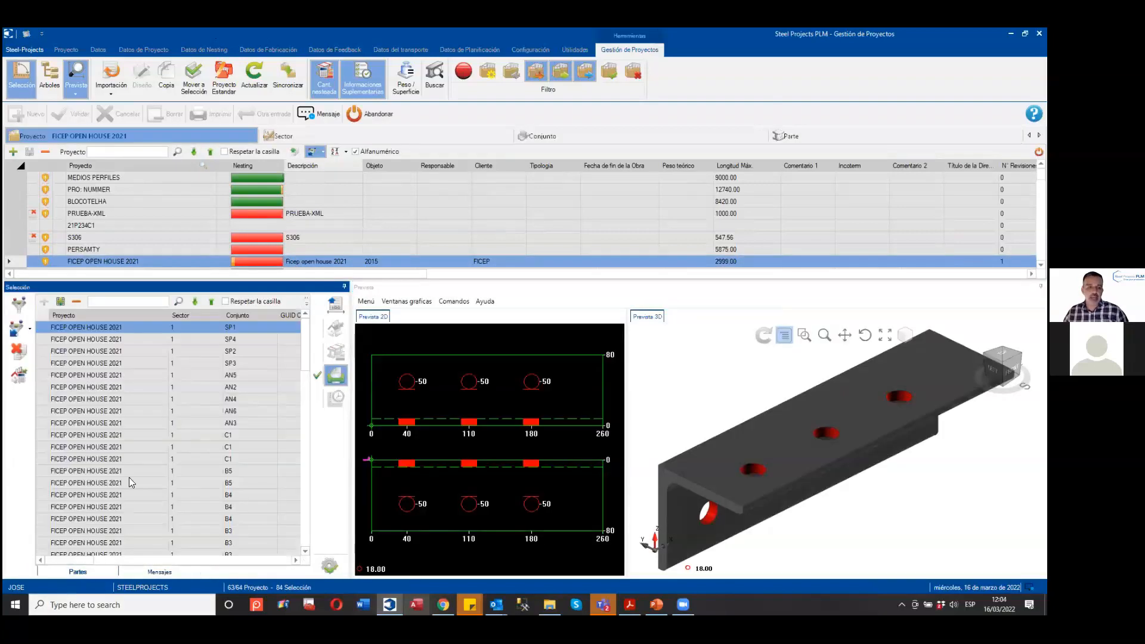
Filter the selected parts to the C-ANGULOS profile group, and empty the selection again with the filter off.
left_click(19, 306)
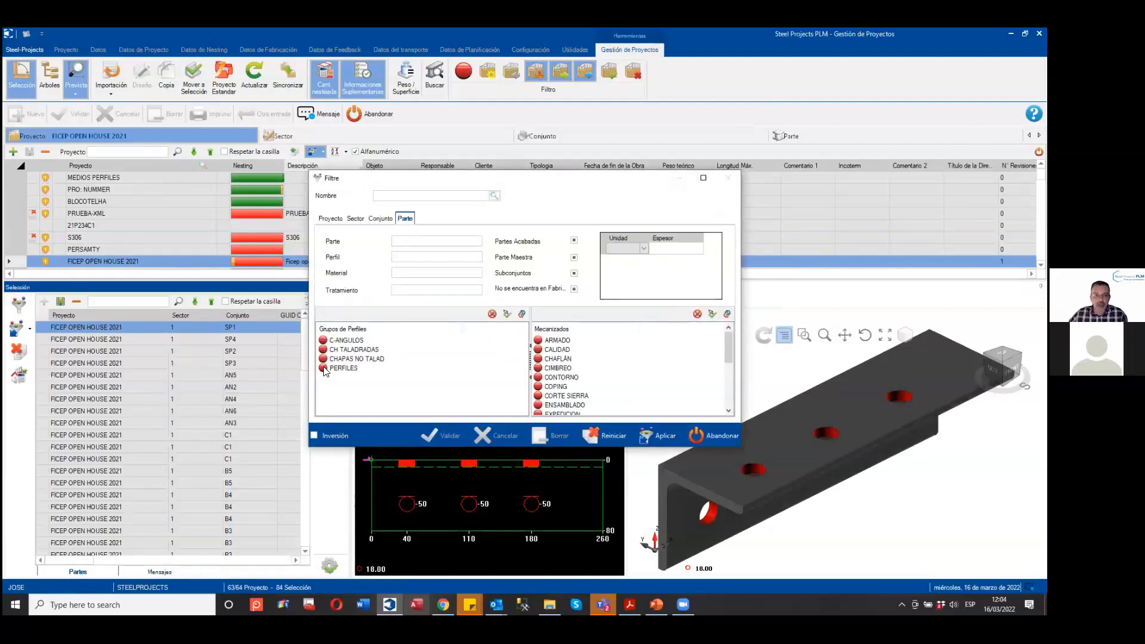
left_click(322, 340)
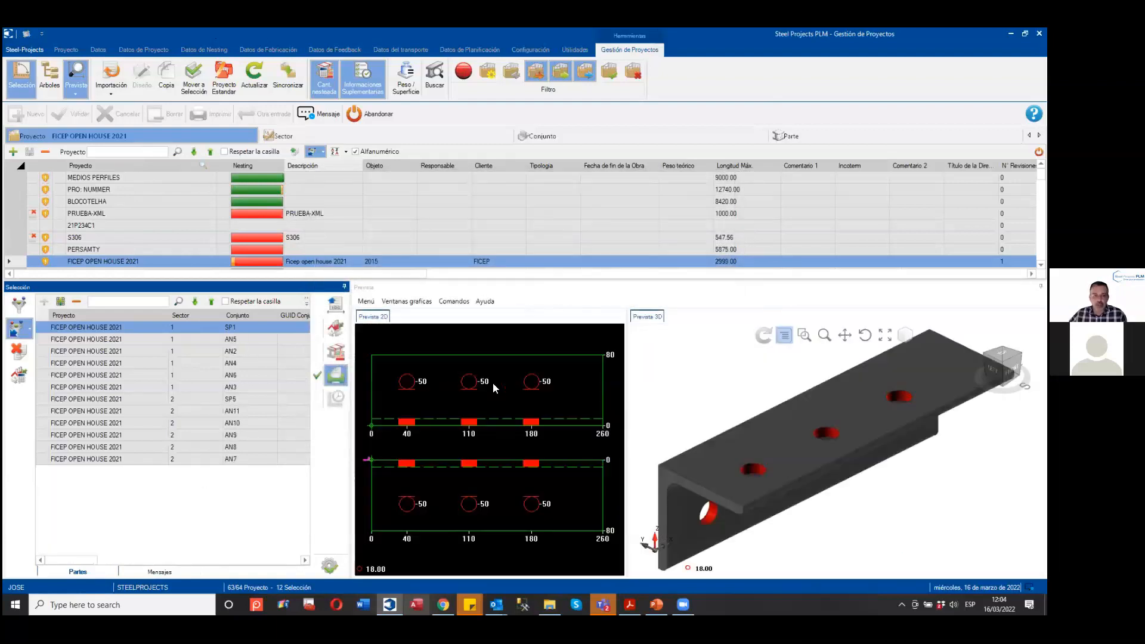
left_click(19, 335)
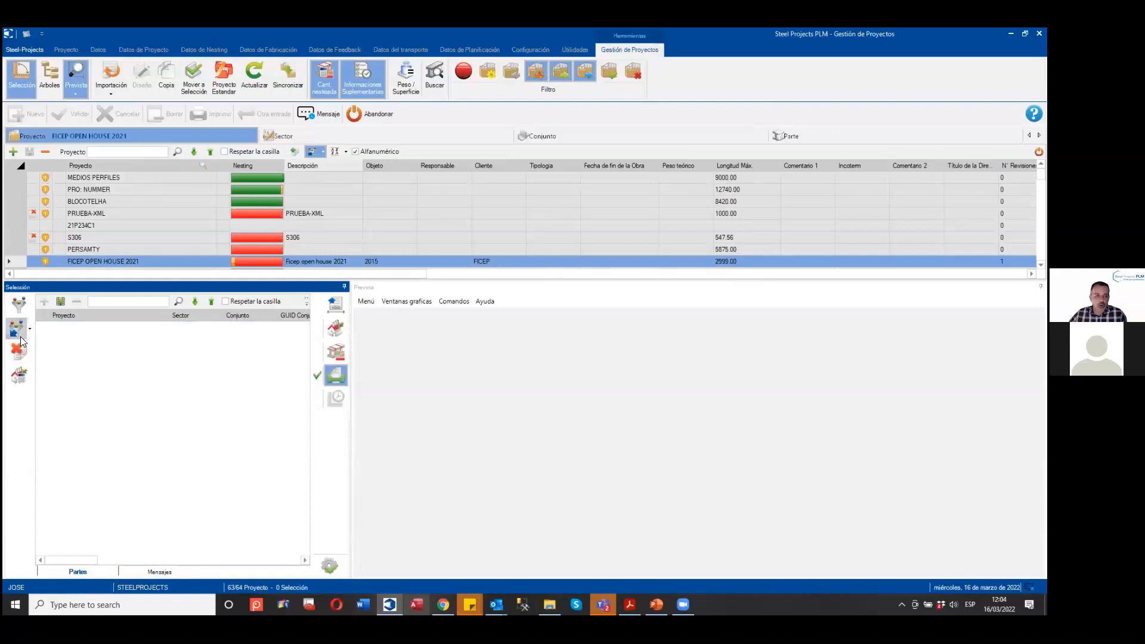
left_click(29, 332)
Add FICEP OPEN HOUSE 2021 to the selection again and filter its parts by the PERFILES group instead of C-ANGULOS.
left_click_drag(122, 263, 125, 359)
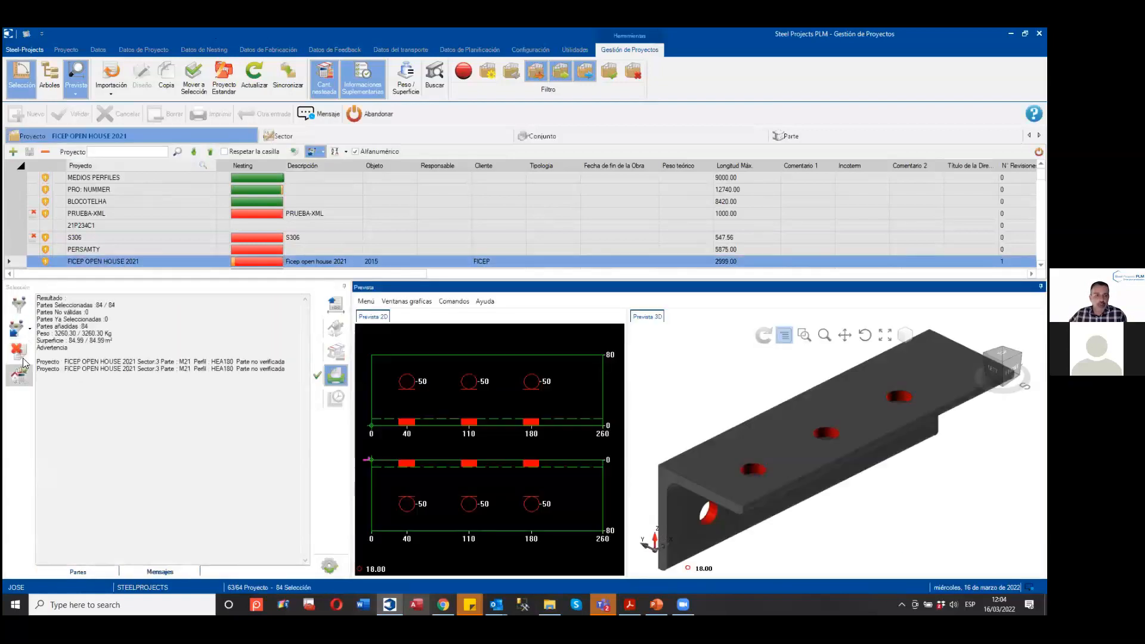
left_click(74, 573)
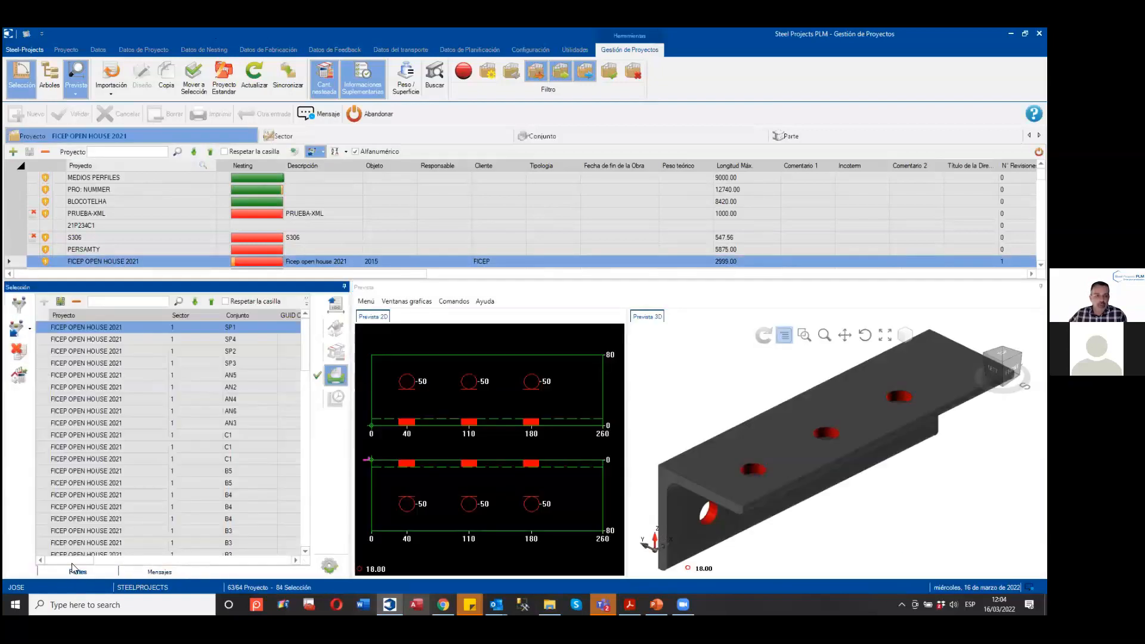
left_click(27, 313)
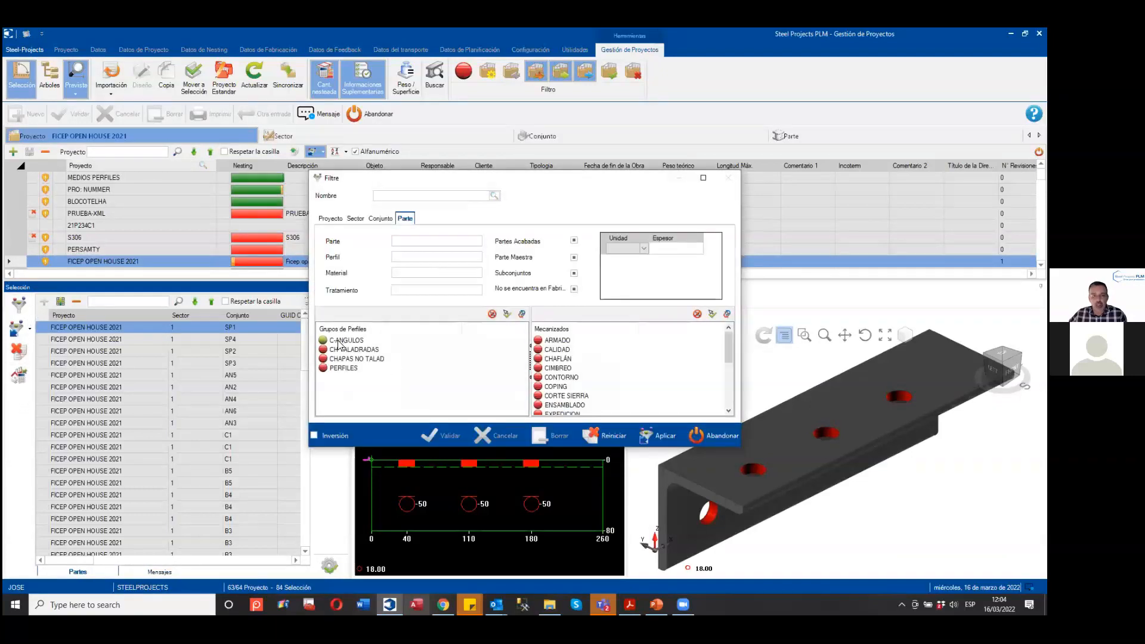
left_click(328, 343)
left_click(324, 340)
left_click(324, 368)
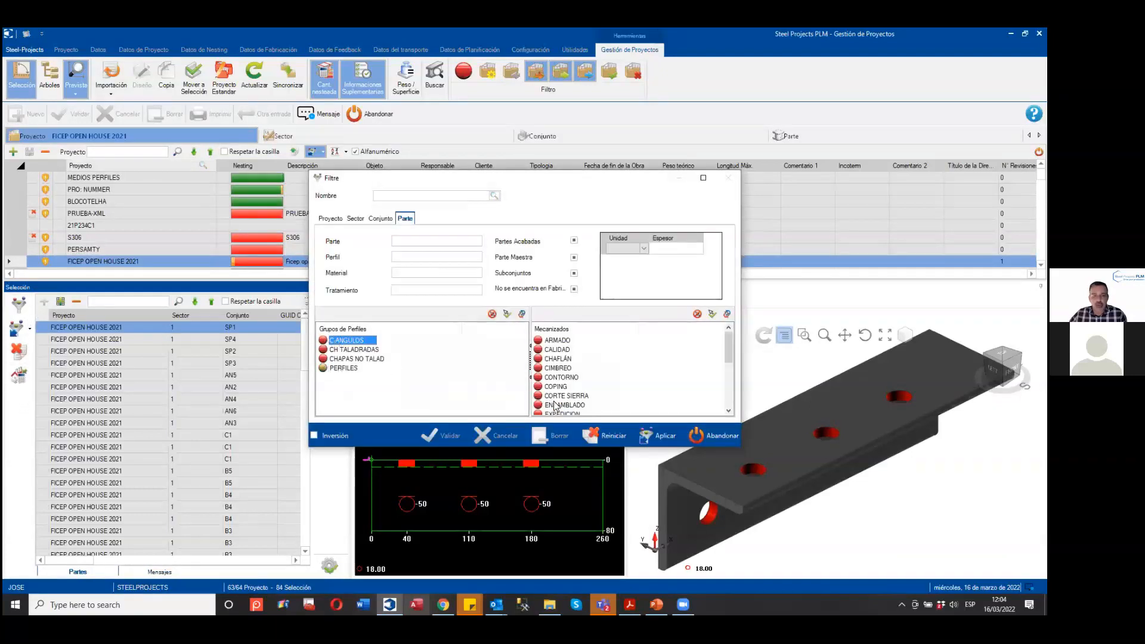
left_click(662, 436)
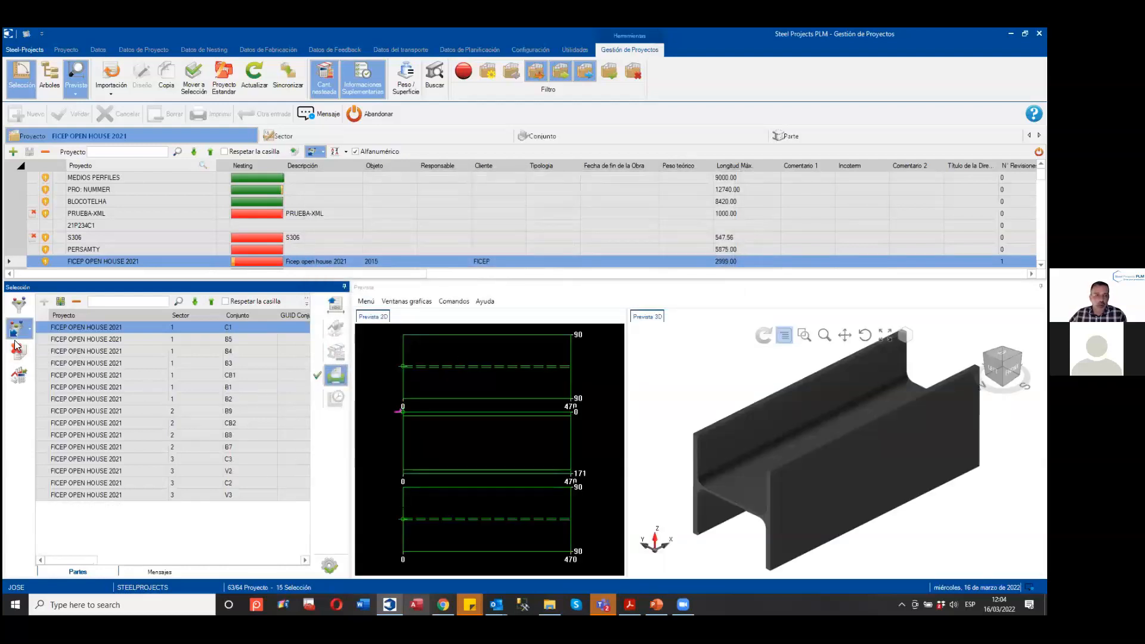
Examine the part filter's Perfil, Material, Parte and Tratamiento criteria and leave the filter without applying changes.
left_click(19, 307)
left_click(408, 256)
left_click(408, 274)
left_click(409, 244)
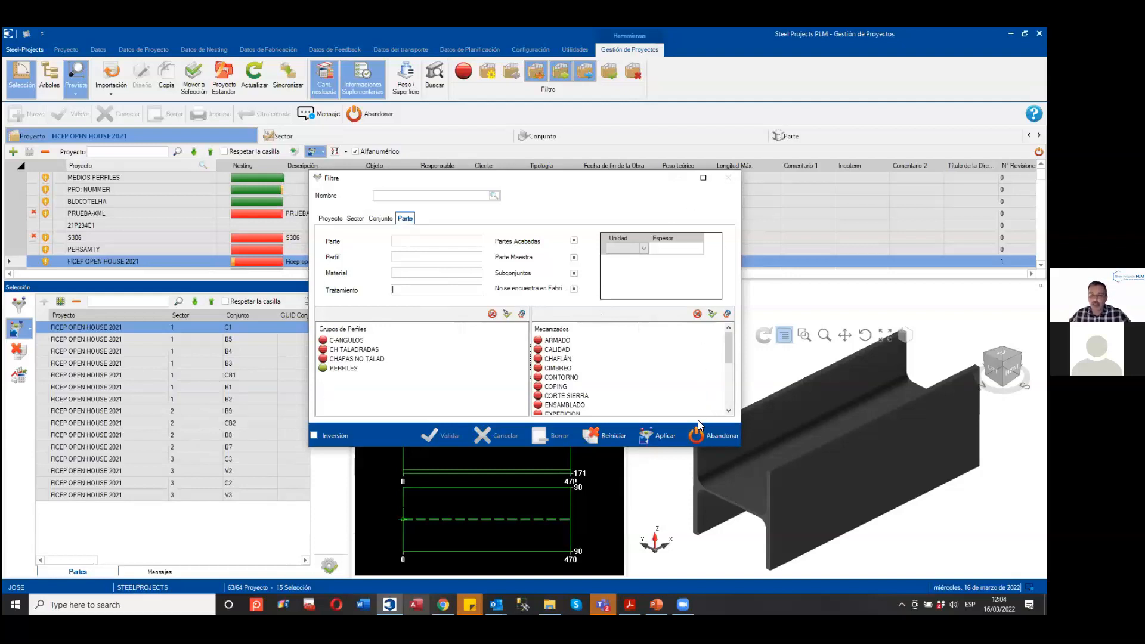
left_click(704, 433)
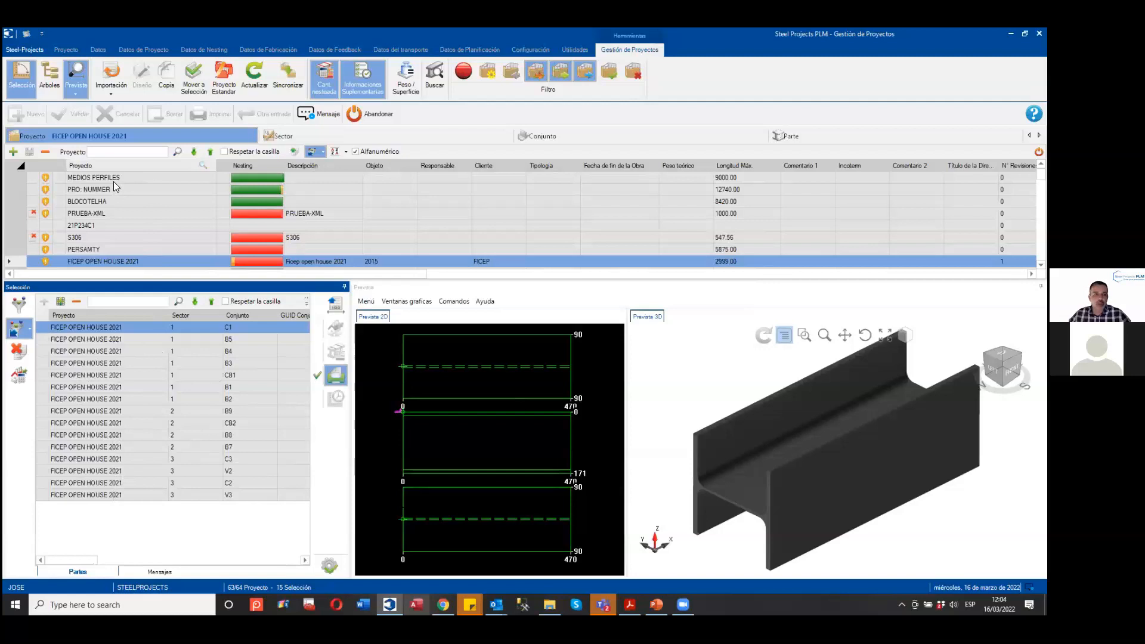
Add project MEDIOS PERFILES to the filtered selection and show the combined list of parts.
left_click(93, 177)
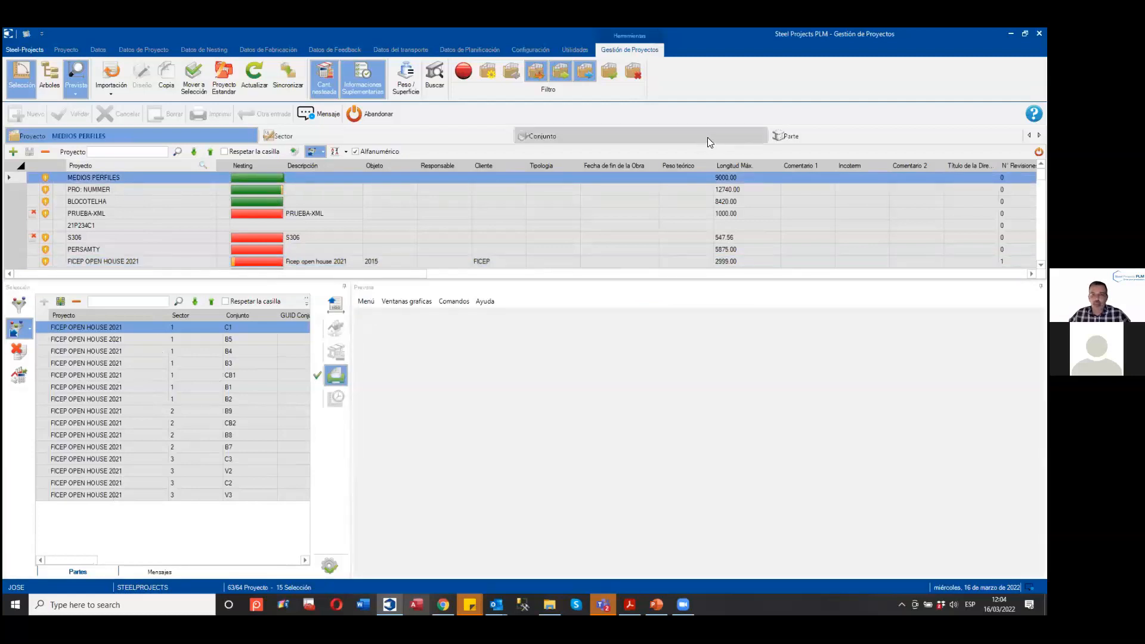
left_click_drag(138, 178, 149, 530)
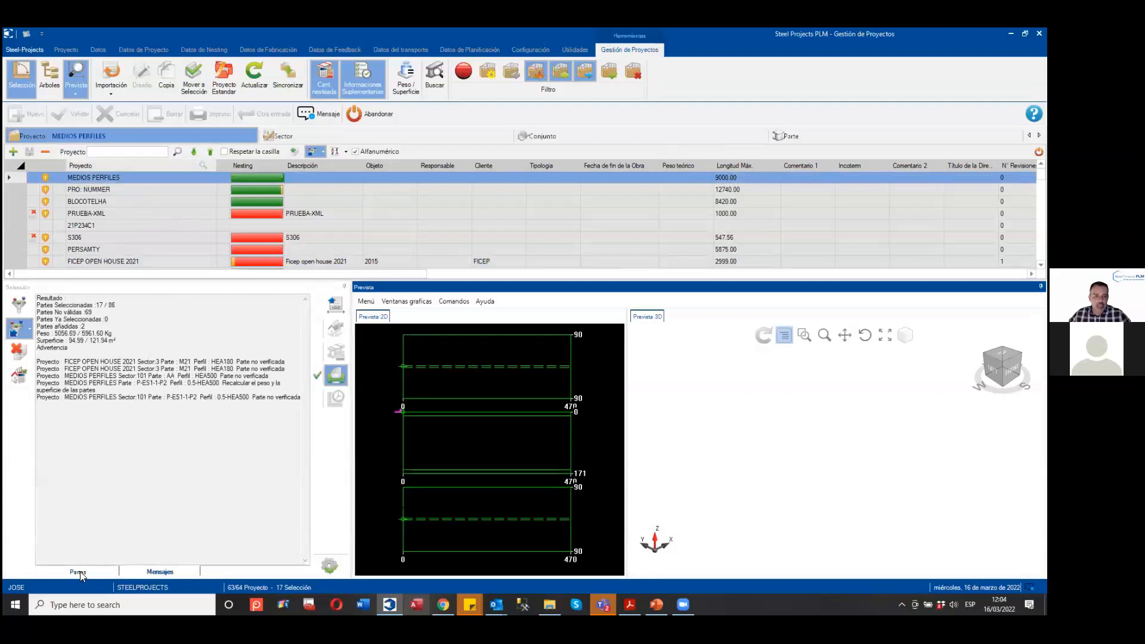
left_click(79, 571)
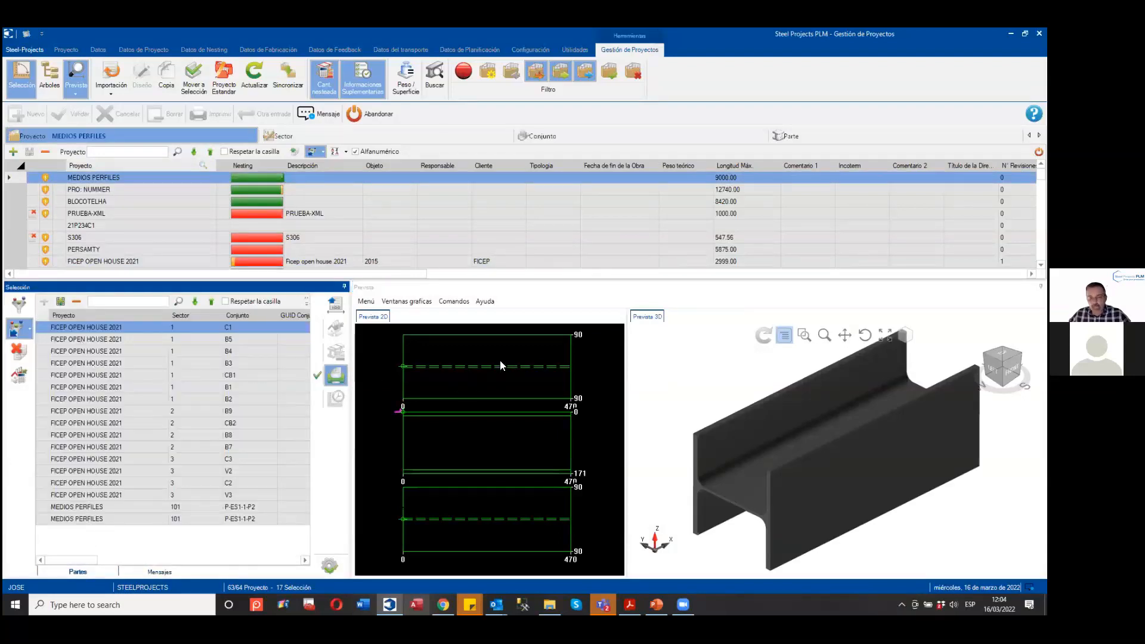
Preview the selected parts of assemblies B2 and P-ES1-1-P2, and switch to the webinar presentation in PowerPoint.
left_click(68, 400)
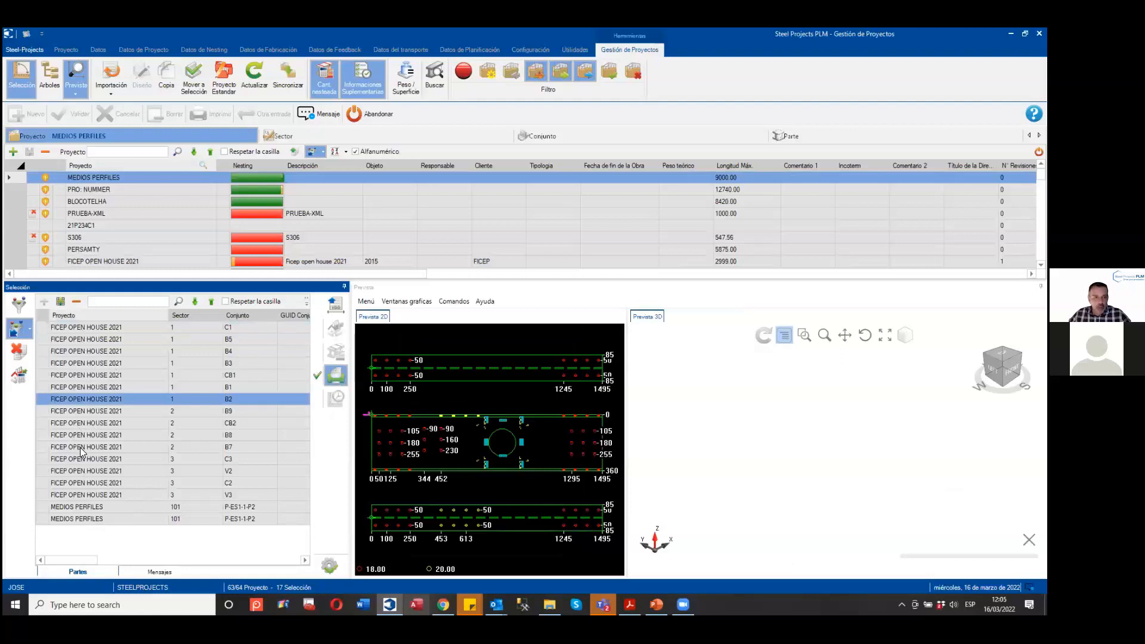
left_click(80, 508)
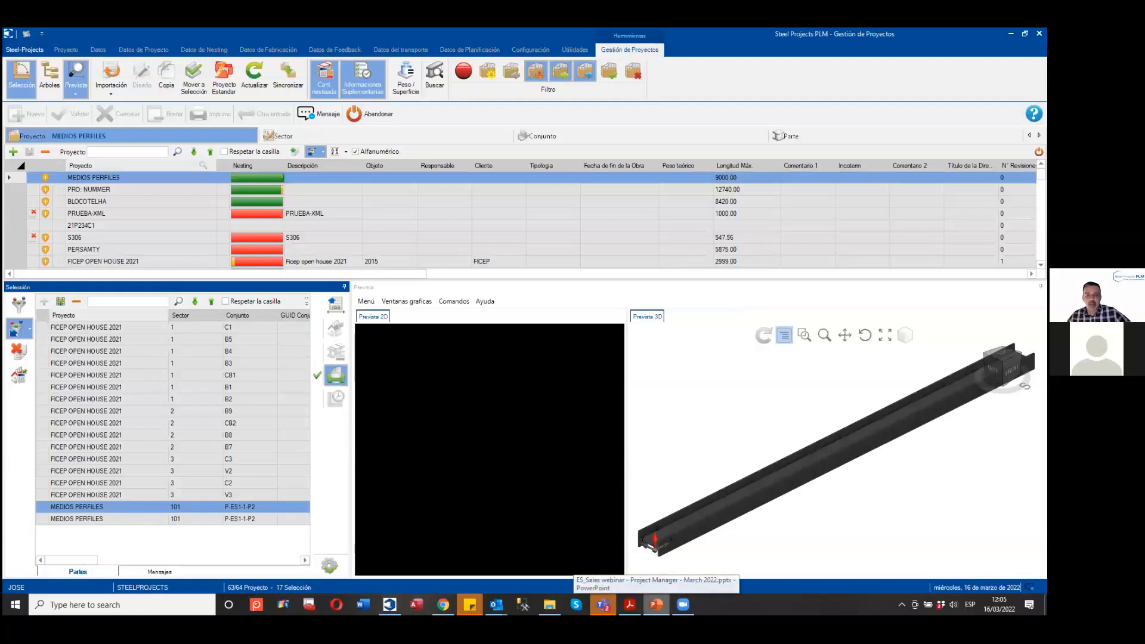
key("alt+Tab")
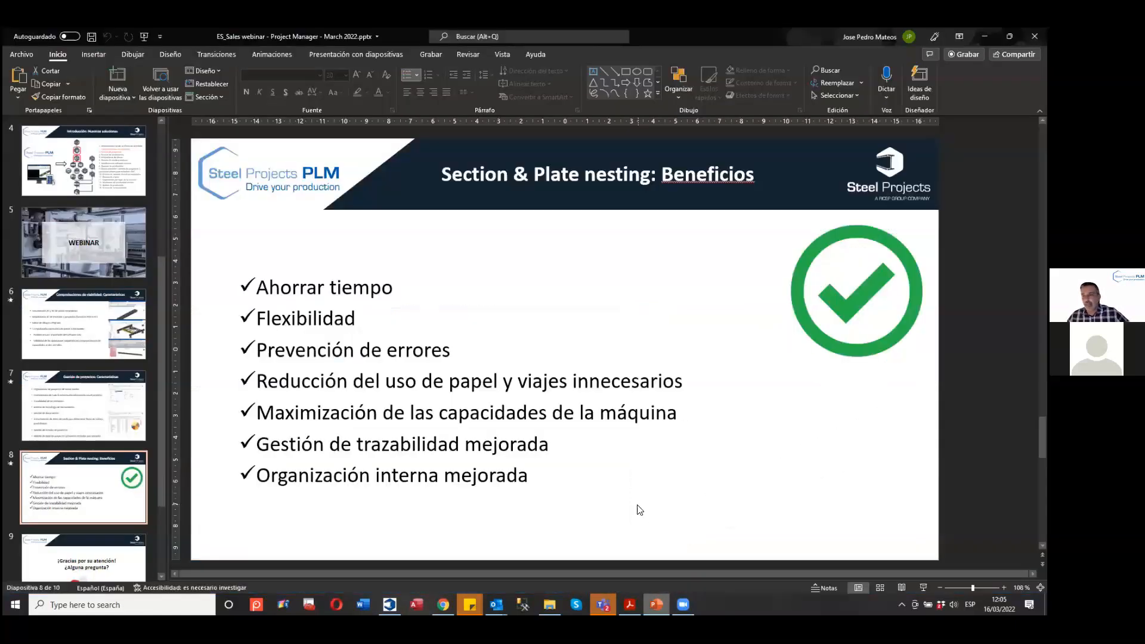